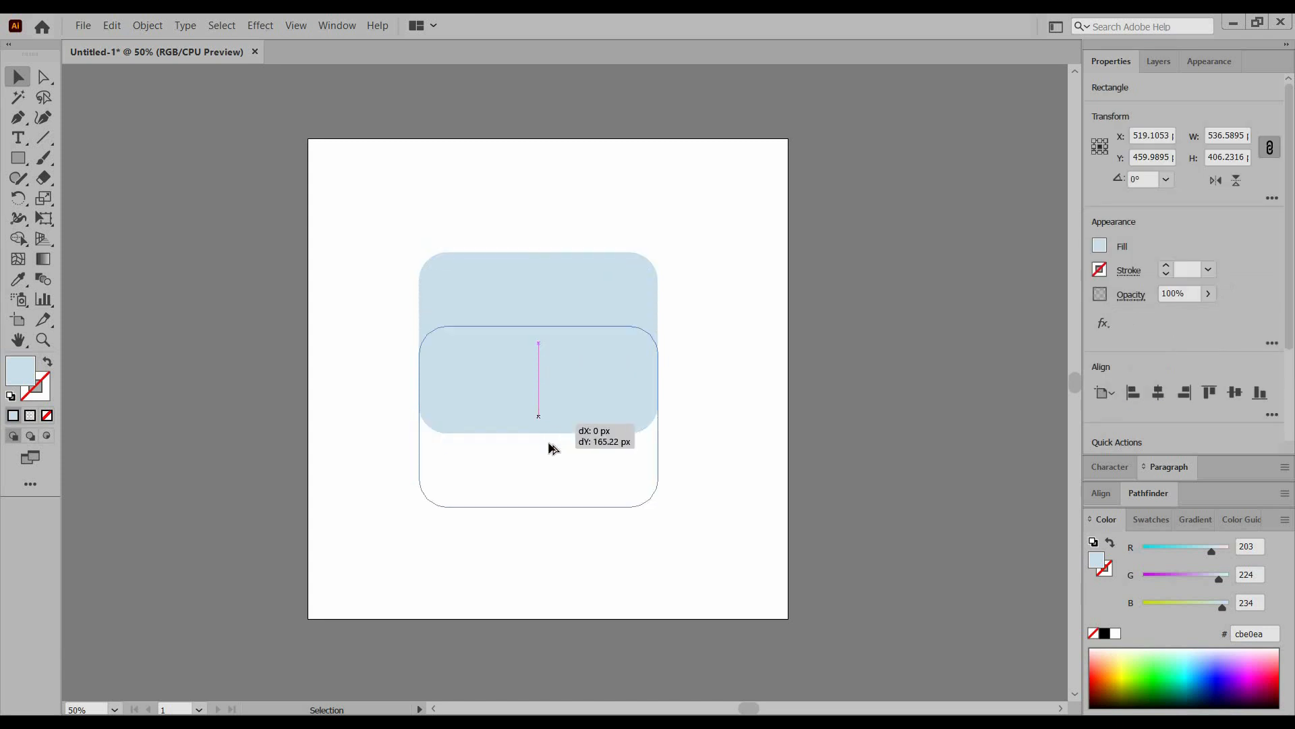
- Swap the fill and stroke of the lower rounded rectangle copy and set its stroke weight to 54 pt
click(47, 365)
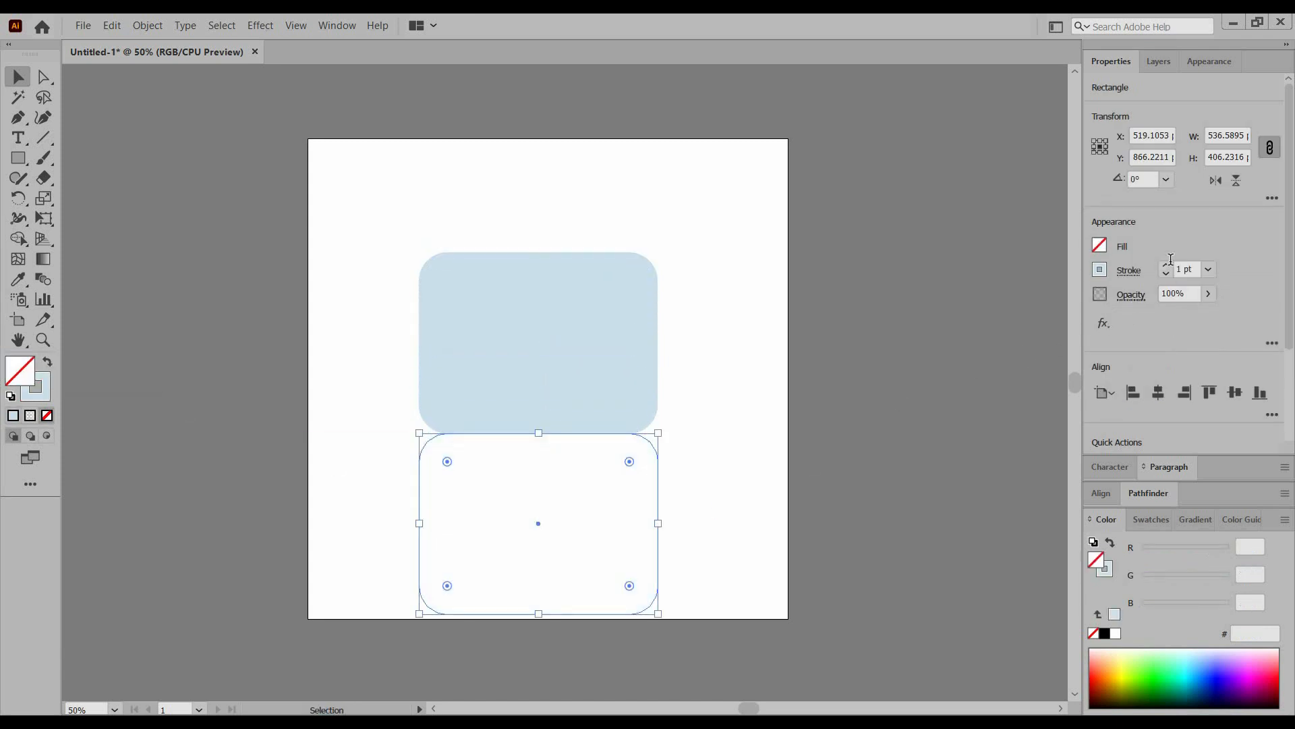
click(1166, 264)
click(1165, 264)
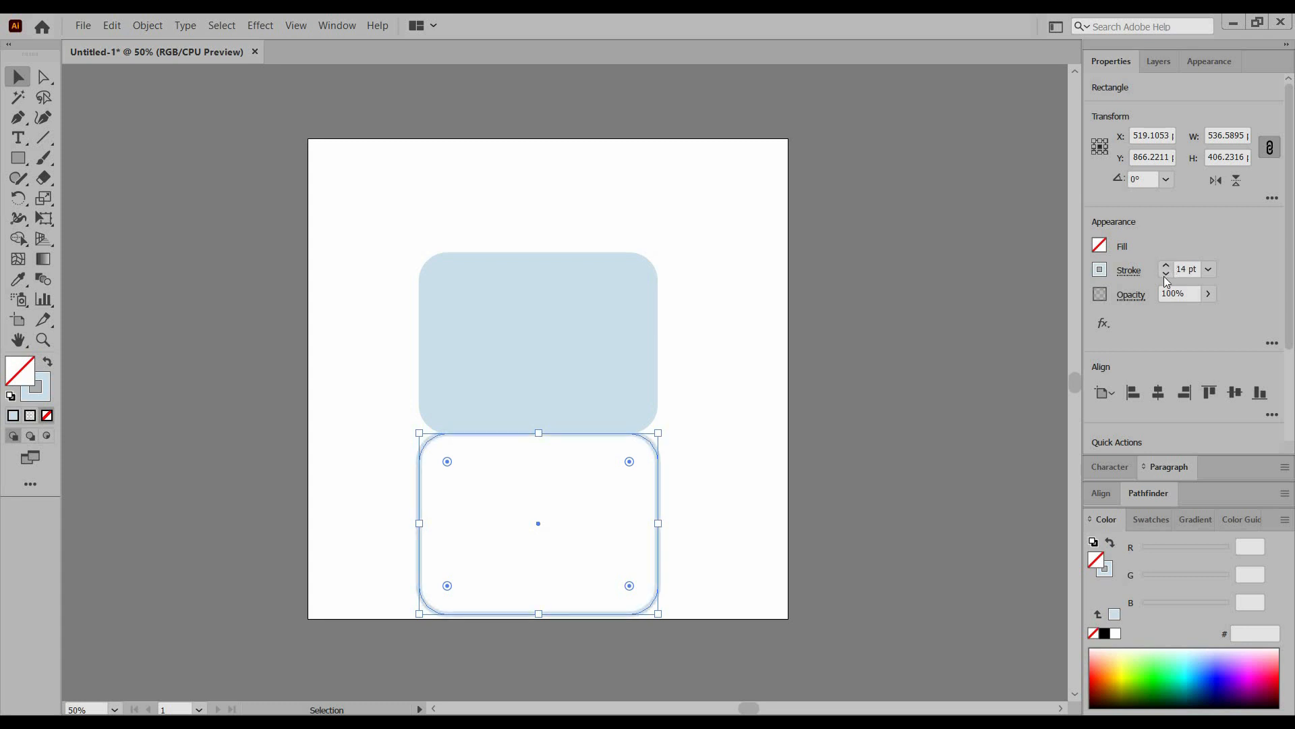
click(1167, 269)
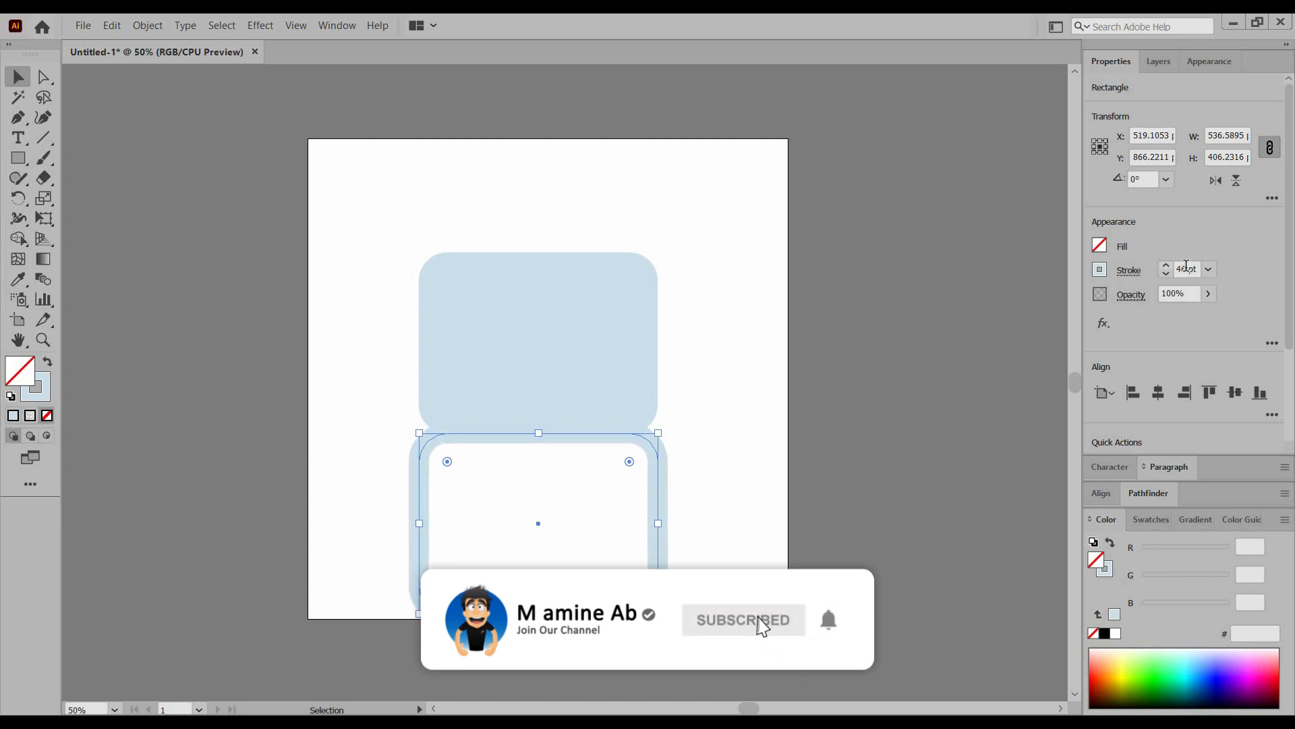
click(1188, 268)
double_click(1186, 269)
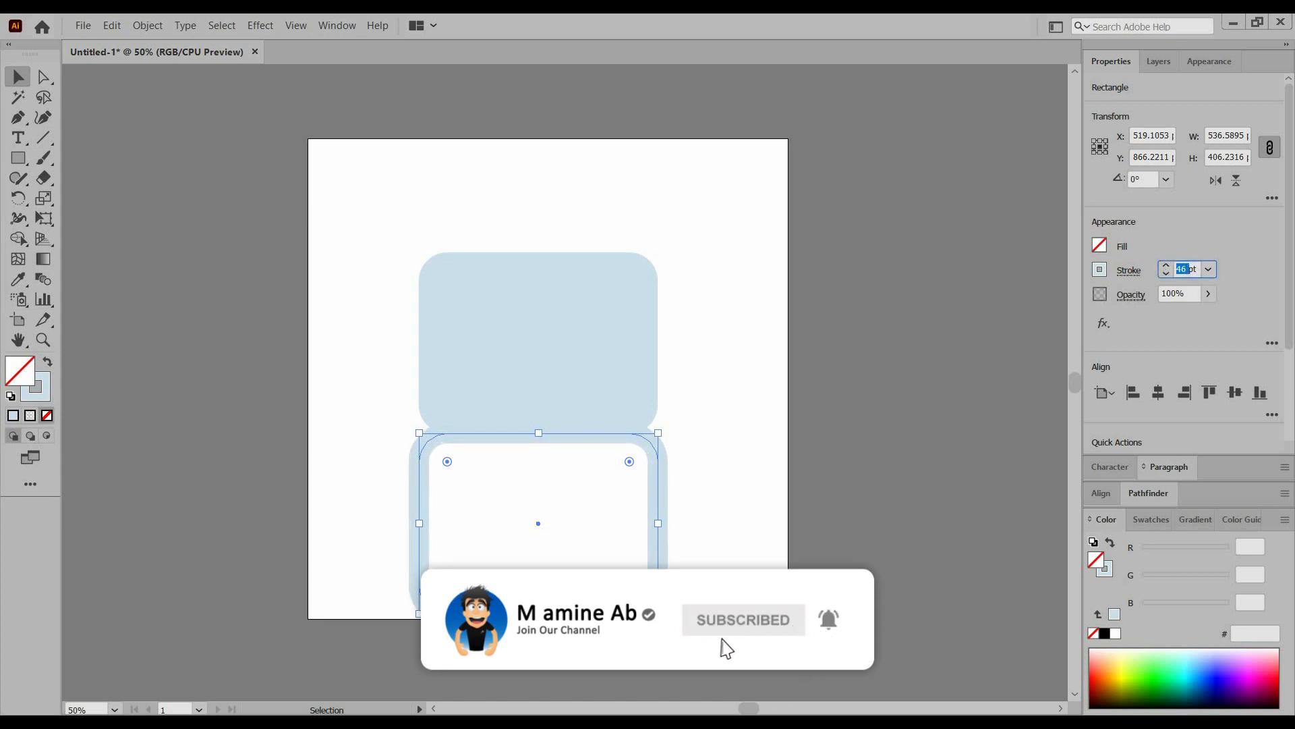
text(54)
key(Tab)
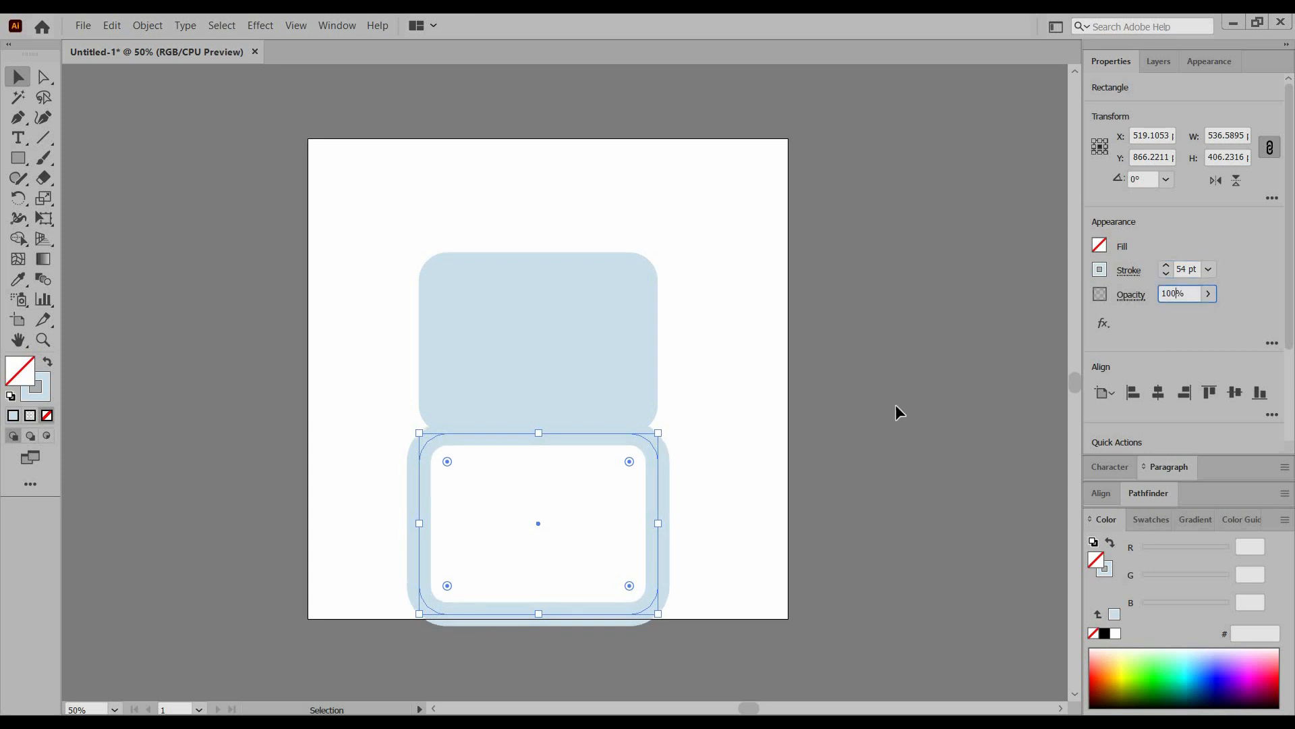
- Delete the outlined copy's lower-left corner anchors and the upper-left corner's end anchor, leaving an open path
click(44, 77)
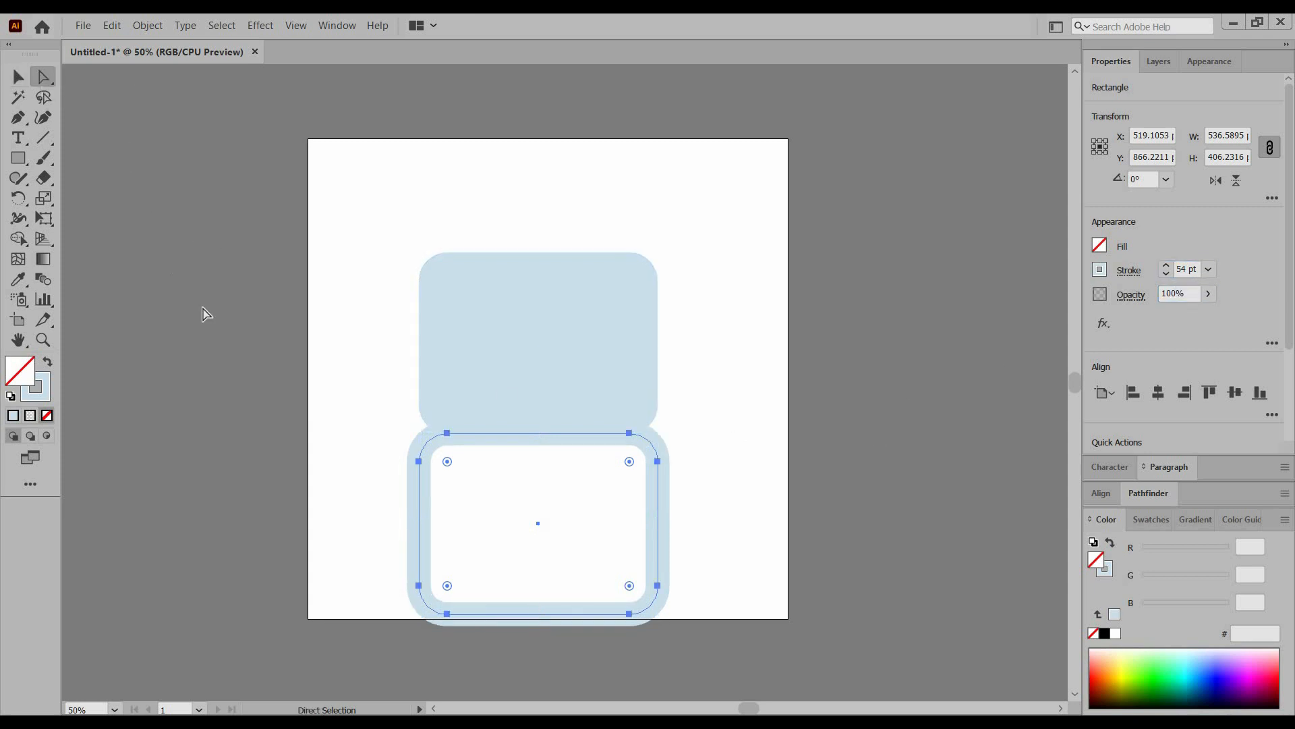
drag(398, 573, 469, 638)
key(Delete)
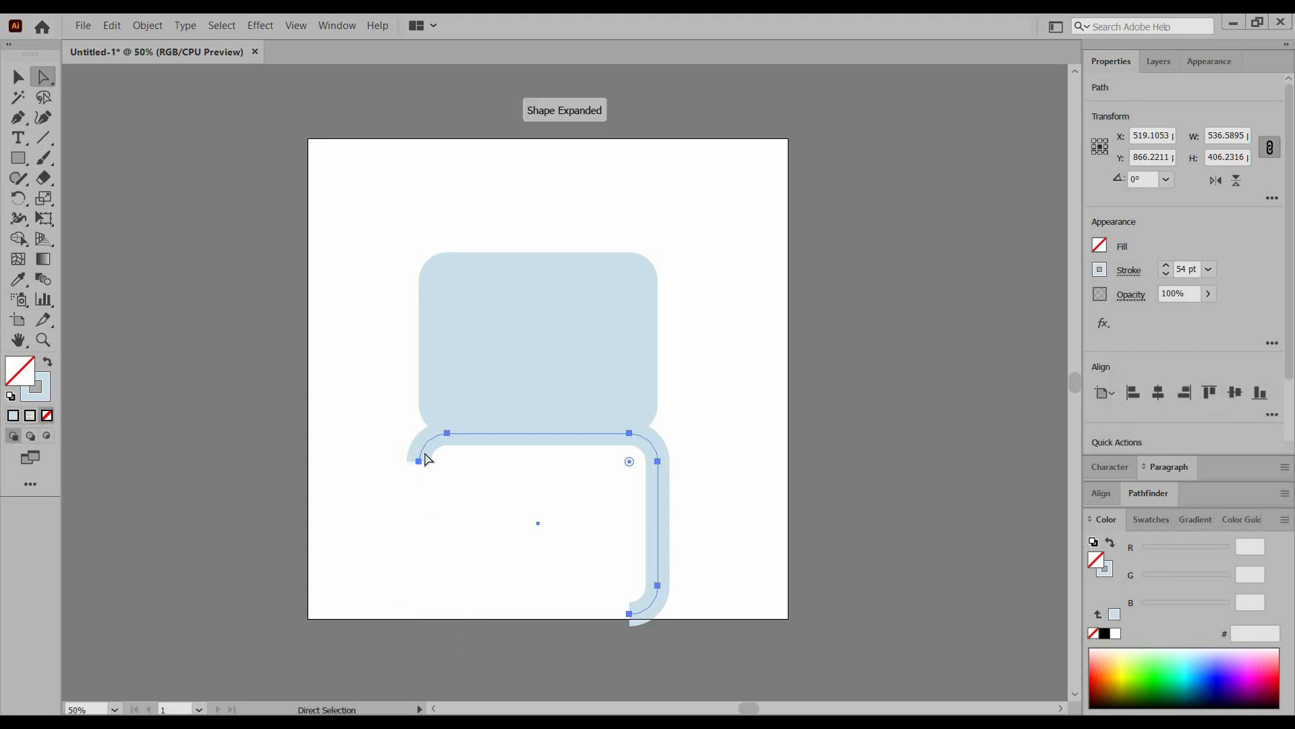
click(419, 462)
key(Delete)
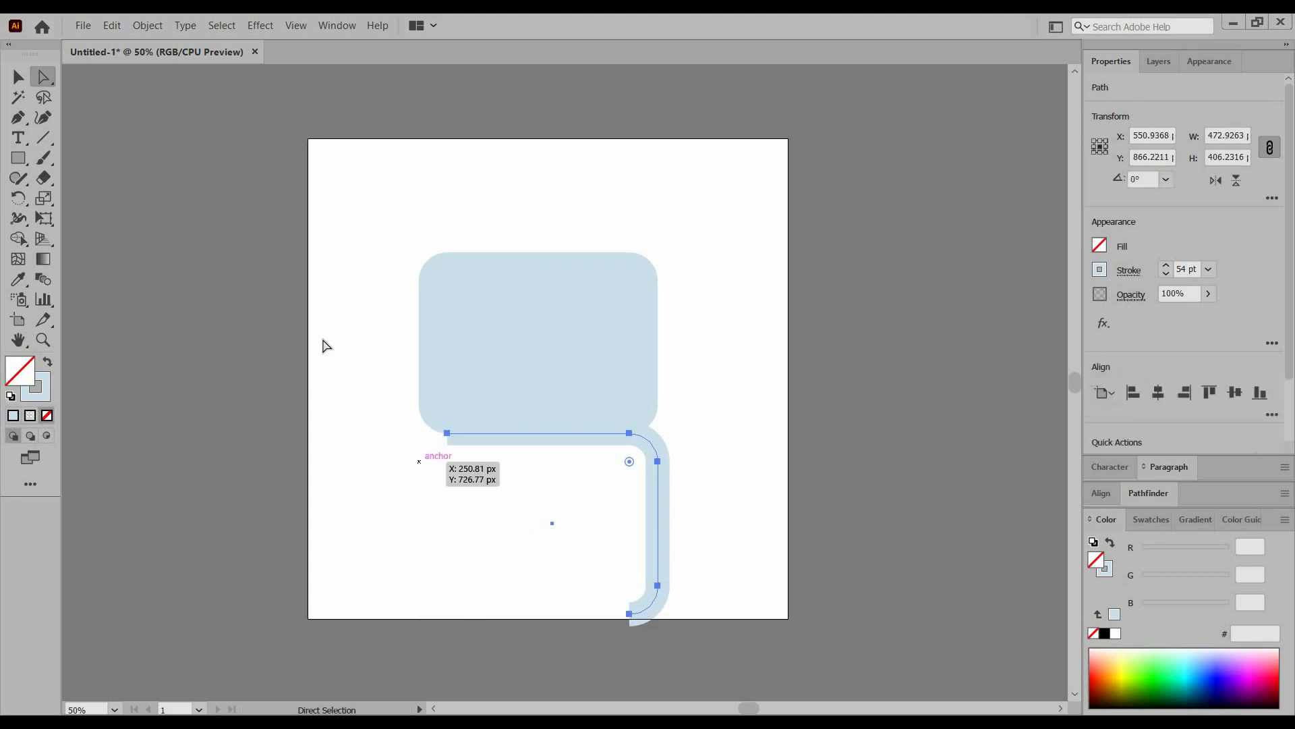
- Apply the lens-shaped width profile, tapered at both ends, to the open path's stroke
key(v)
click(1127, 270)
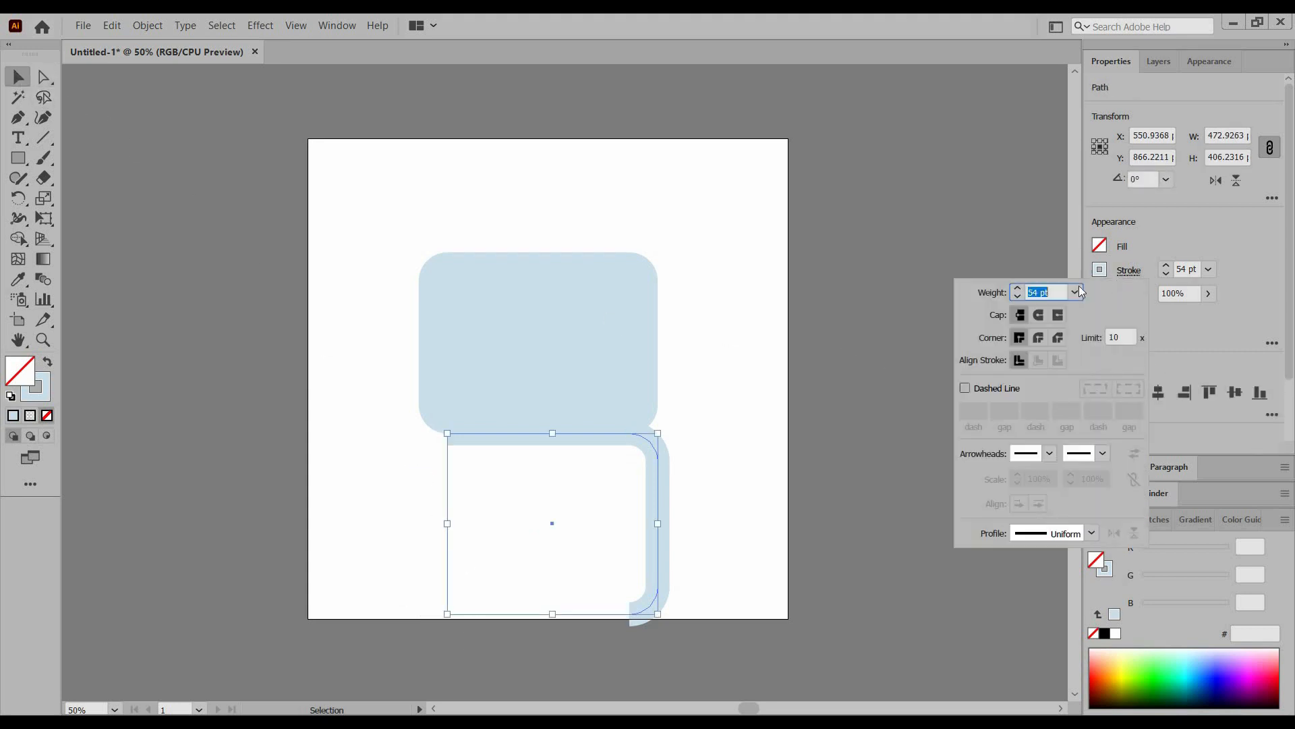
click(1055, 533)
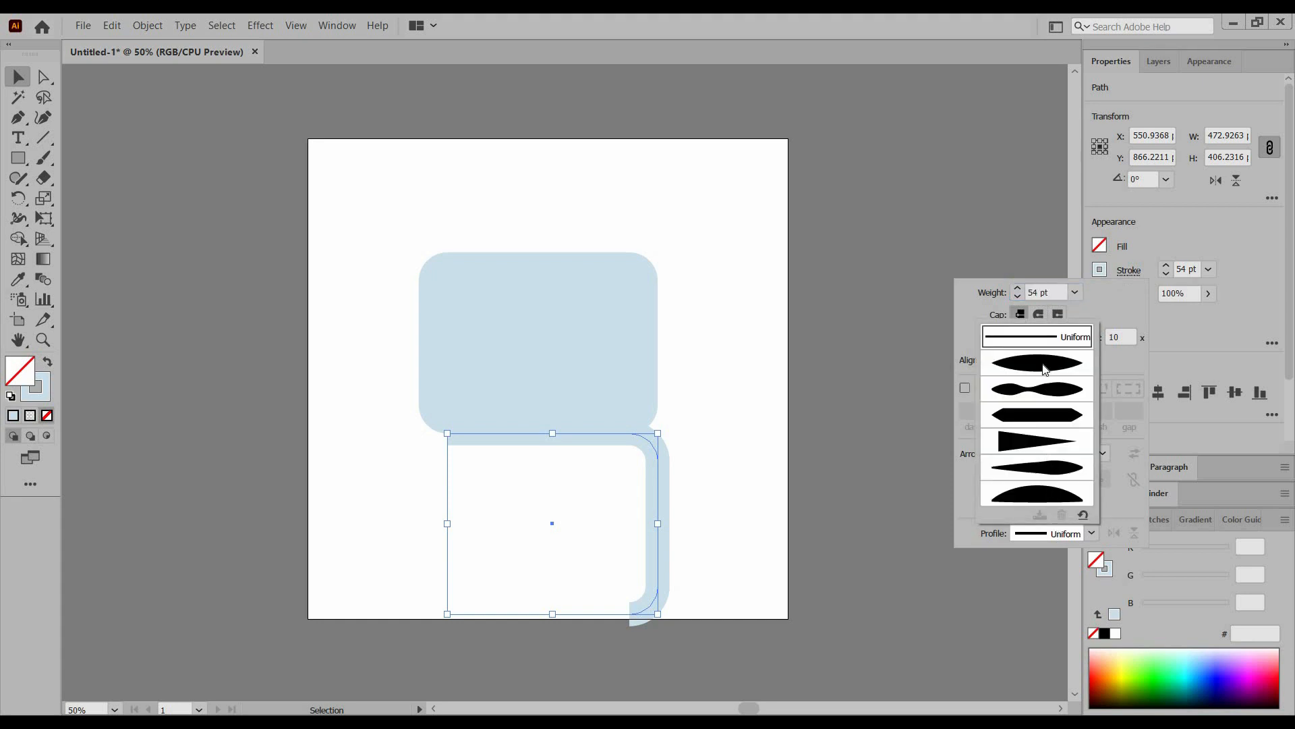
click(1047, 368)
click(1185, 327)
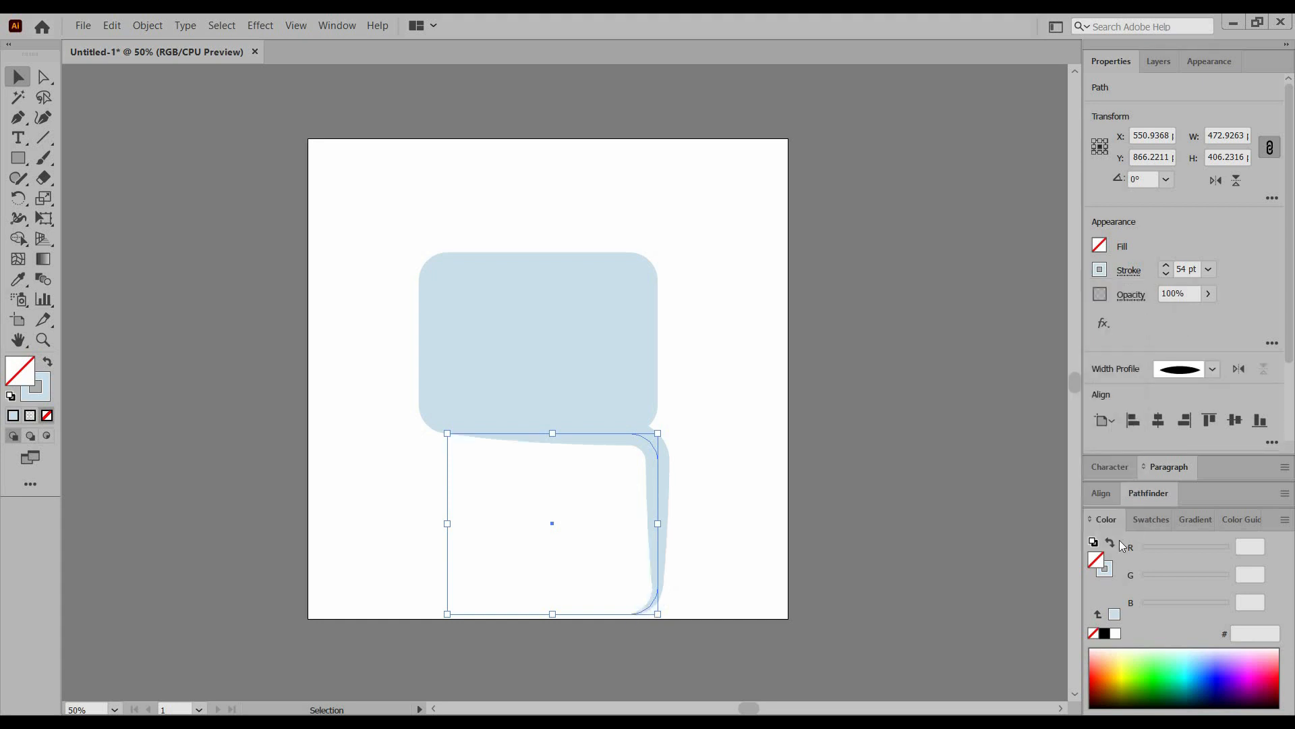
- Make the tapered path's stroke white and move it onto the blue rectangle, matching its upper and right edges
click(1107, 571)
click(1115, 633)
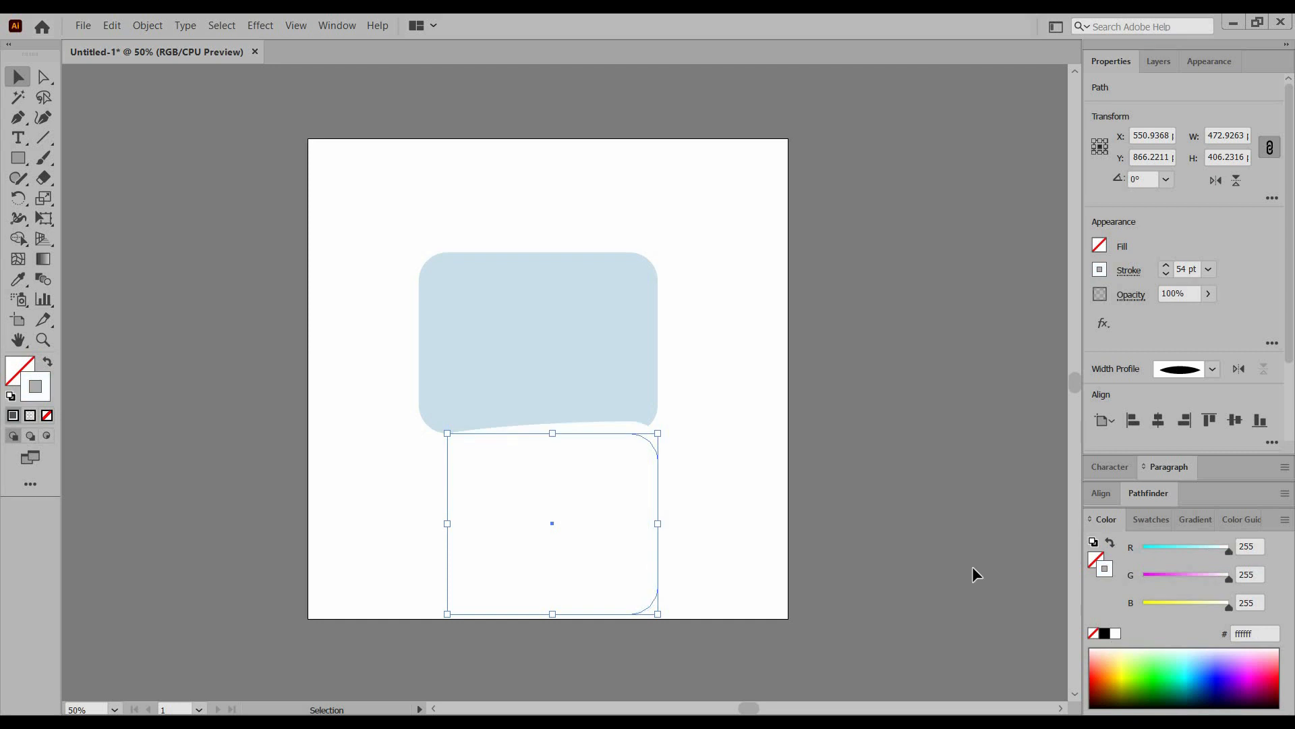
click(746, 480)
drag(658, 475, 648, 294)
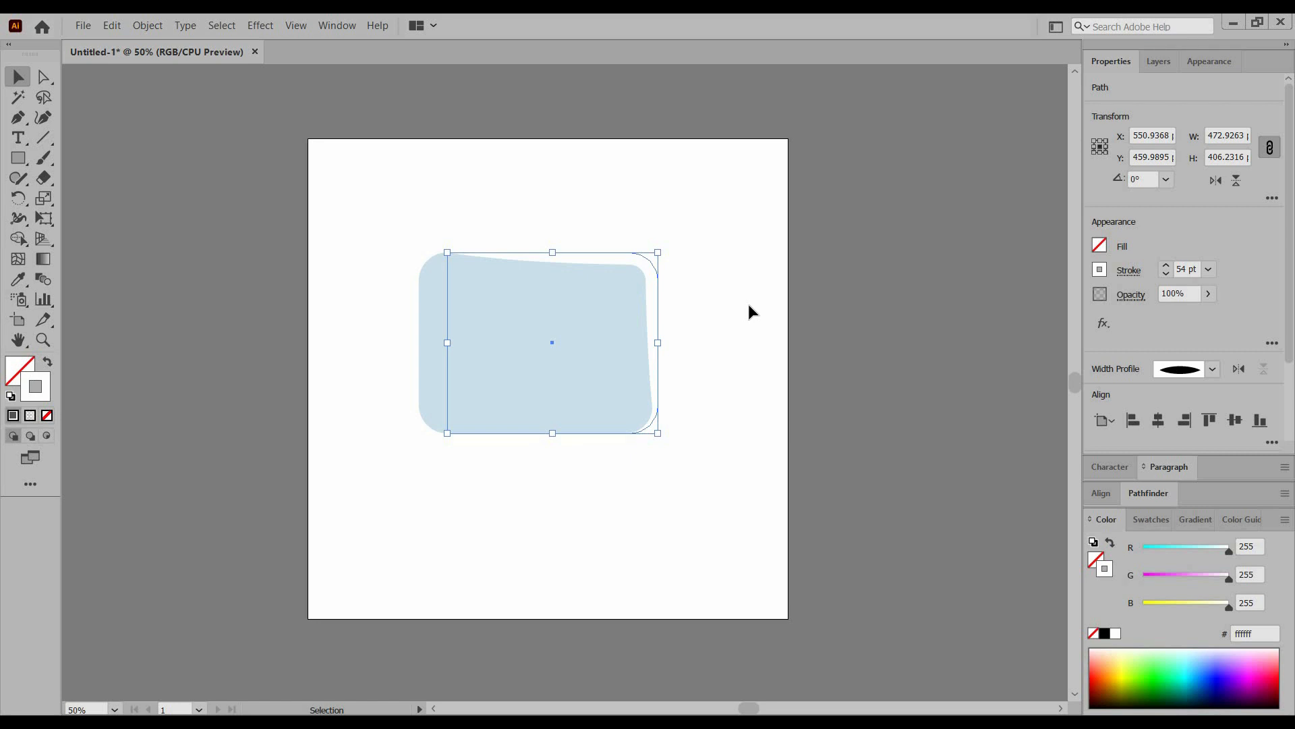
- Apply a Gaussian Blur with a radius of 33.834 pixels to the white path
click(260, 25)
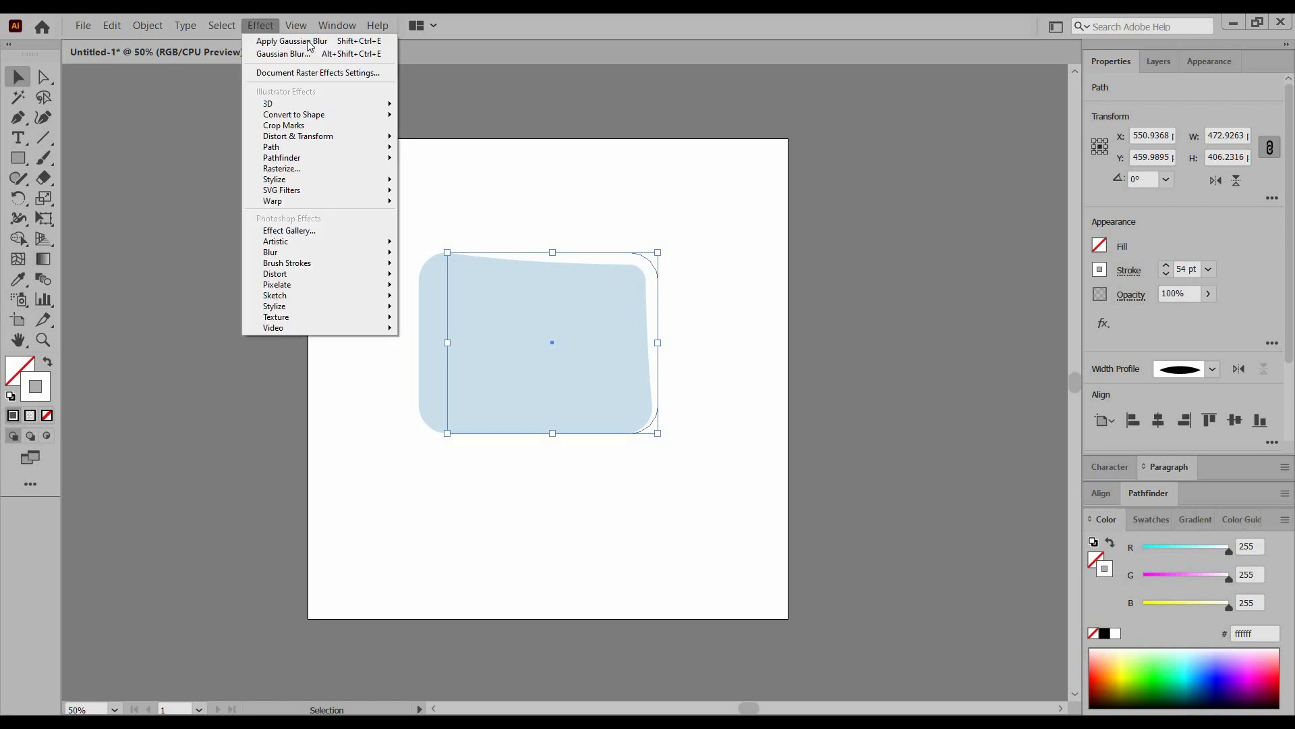
mouse_move(338, 253)
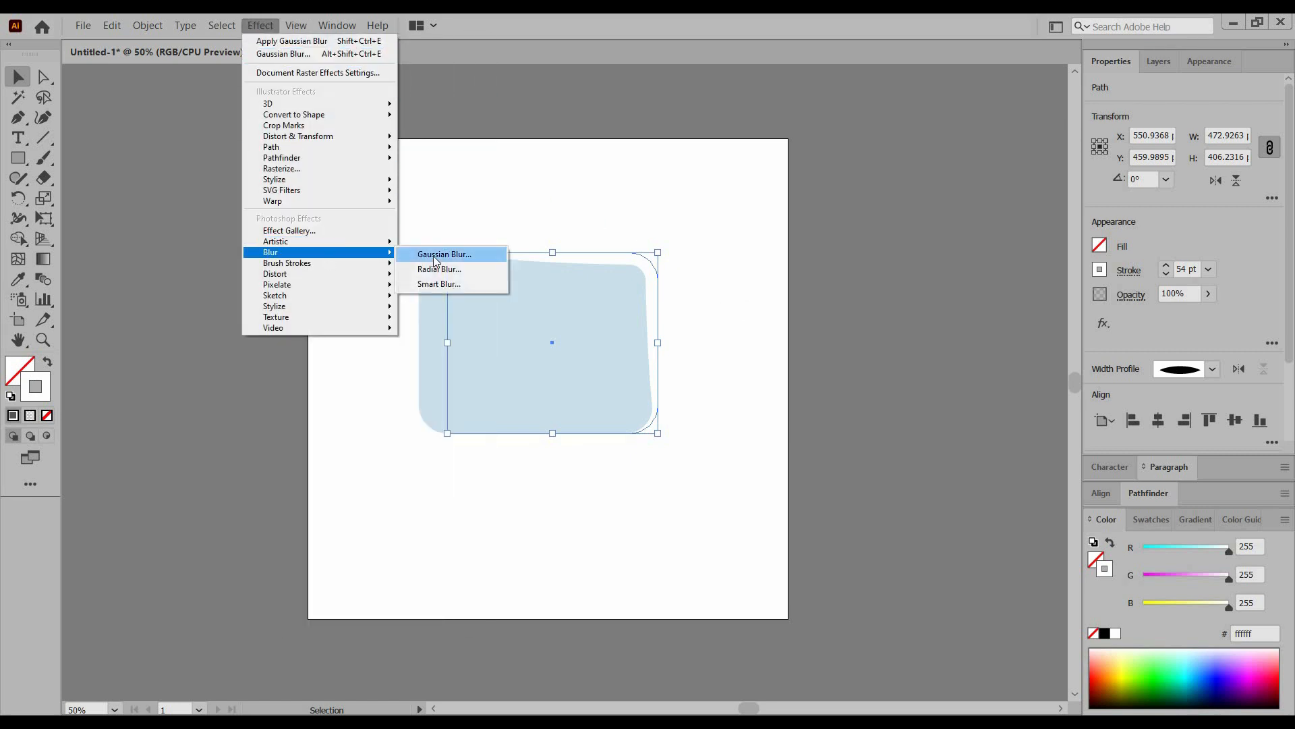
click(435, 255)
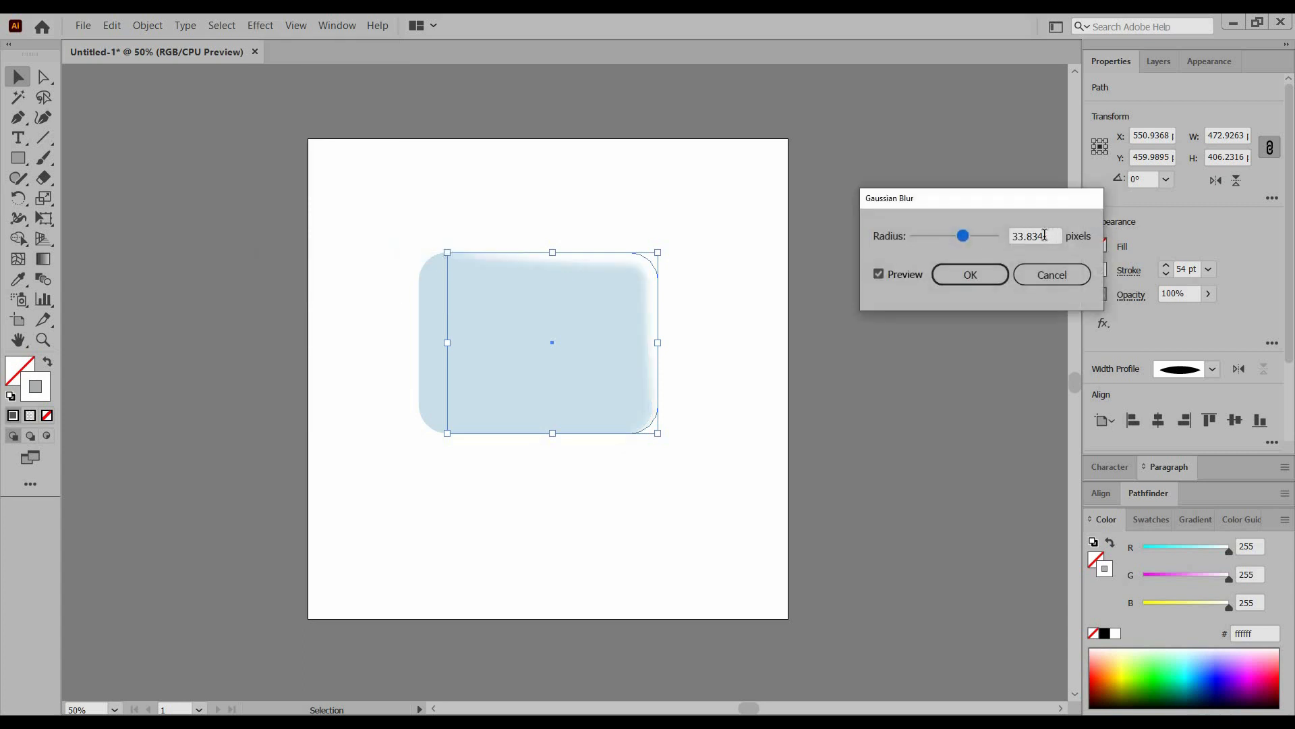
click(1044, 234)
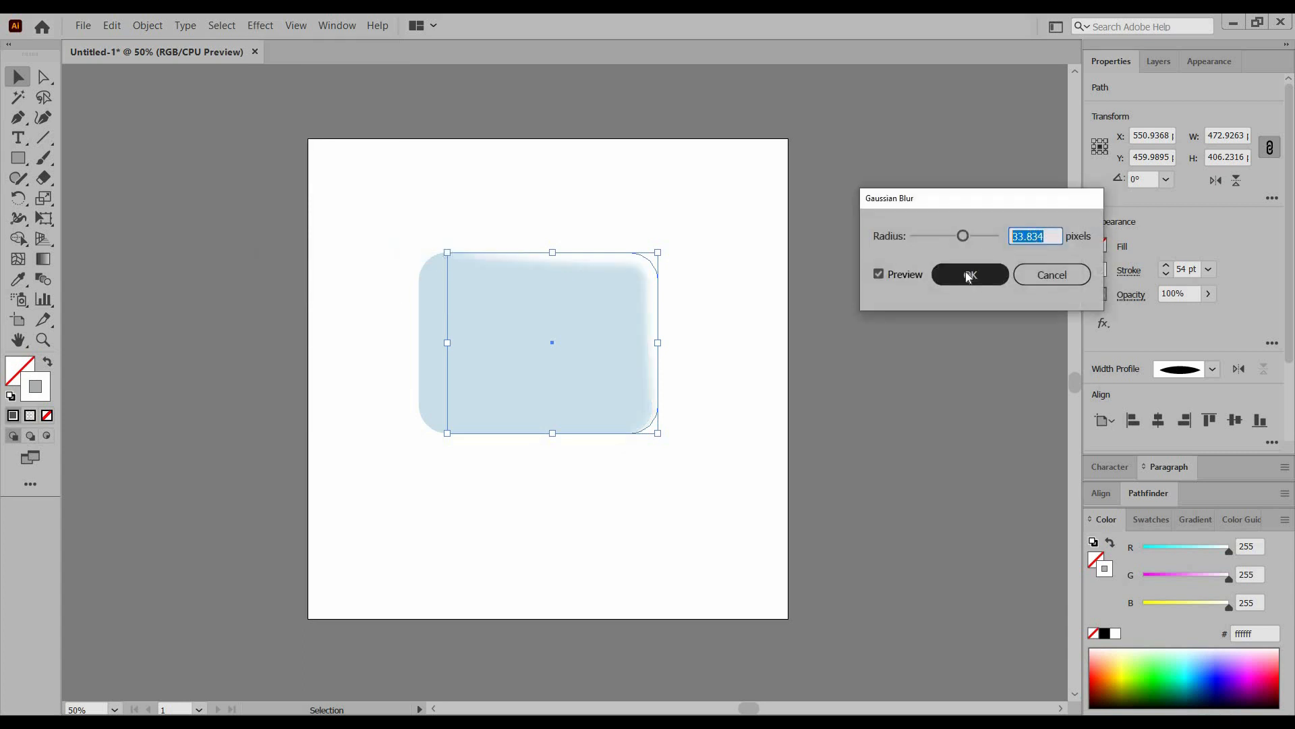
click(968, 275)
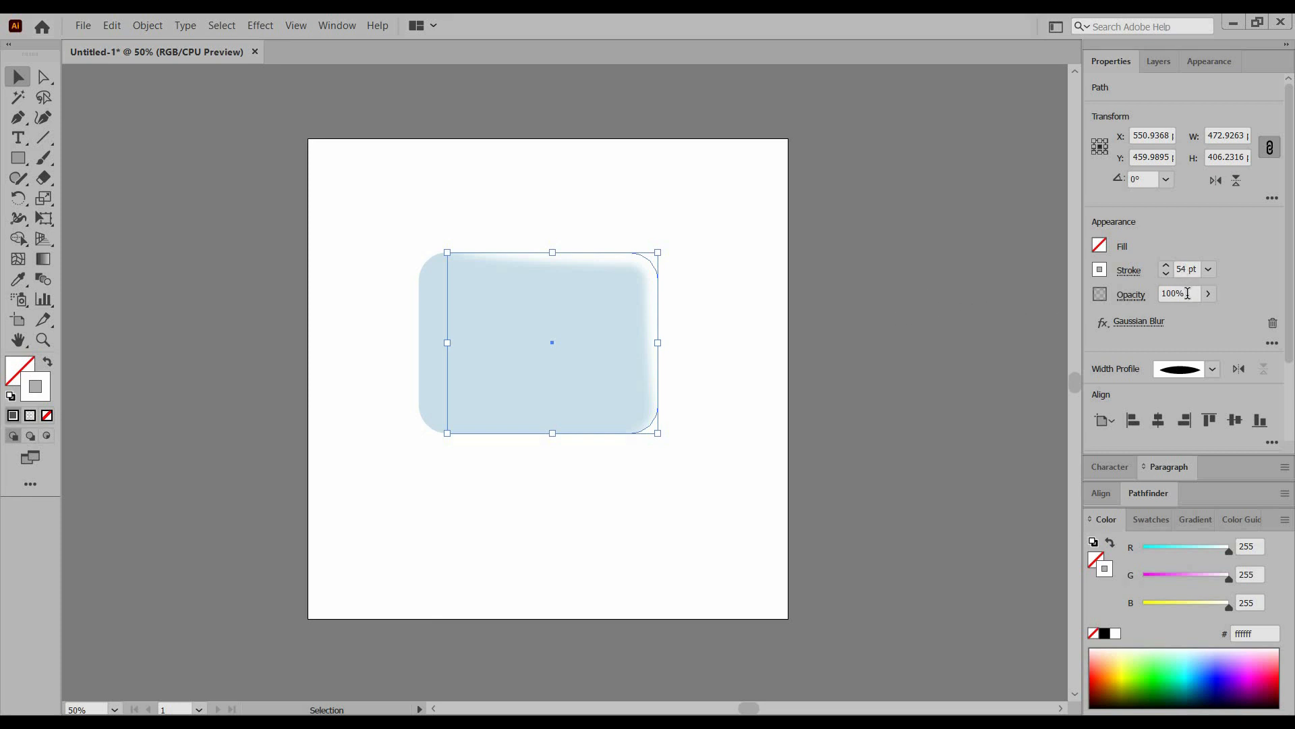
- Lower the blurred white path's opacity to 53% and deselect it
click(1209, 294)
drag(1183, 315, 1173, 321)
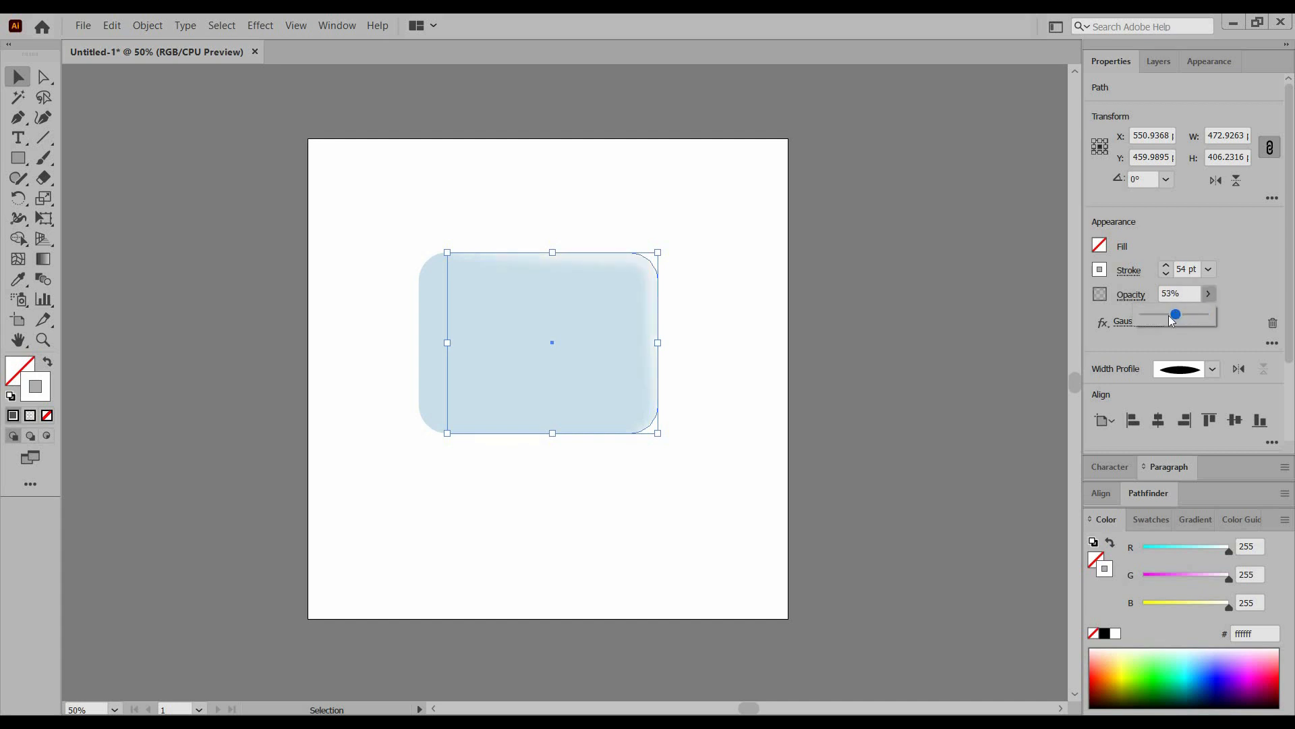
click(732, 273)
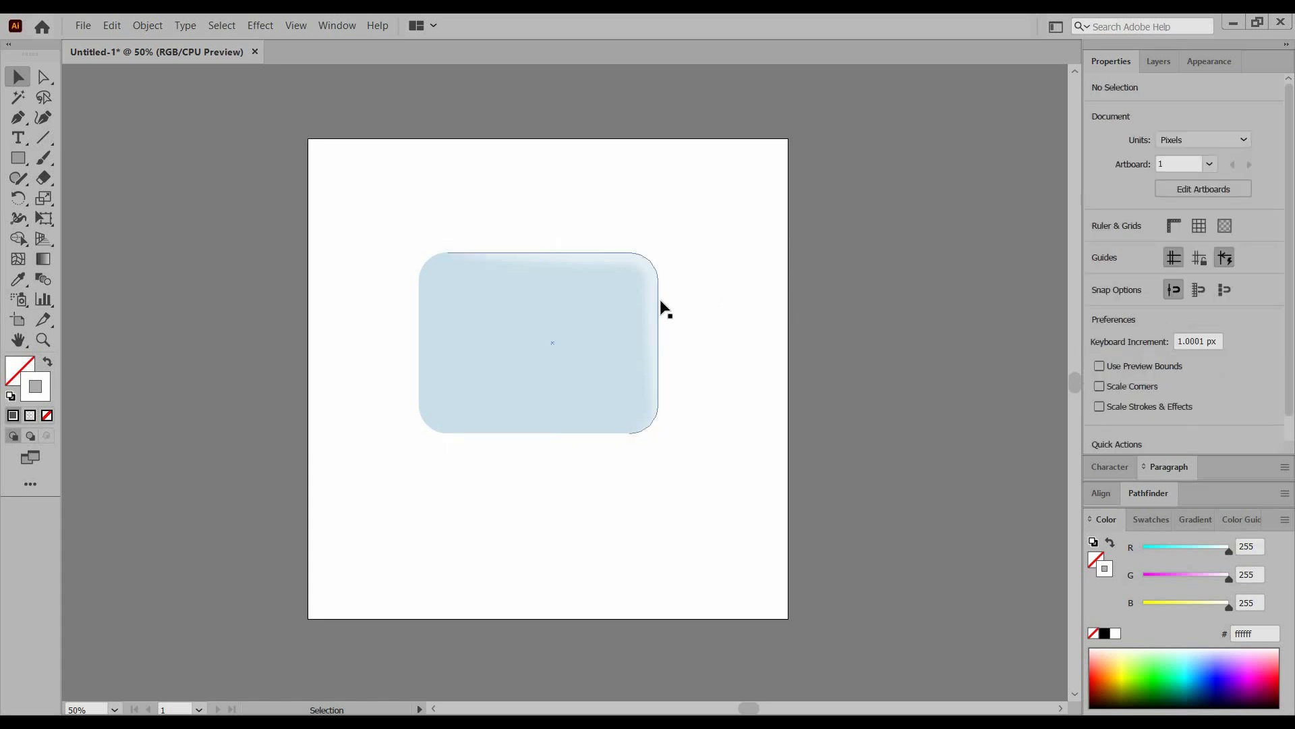
- Duplicate the blurred path, rotate the copy 180°, and align it with the rectangle's left and lower edges
drag(658, 305, 680, 493)
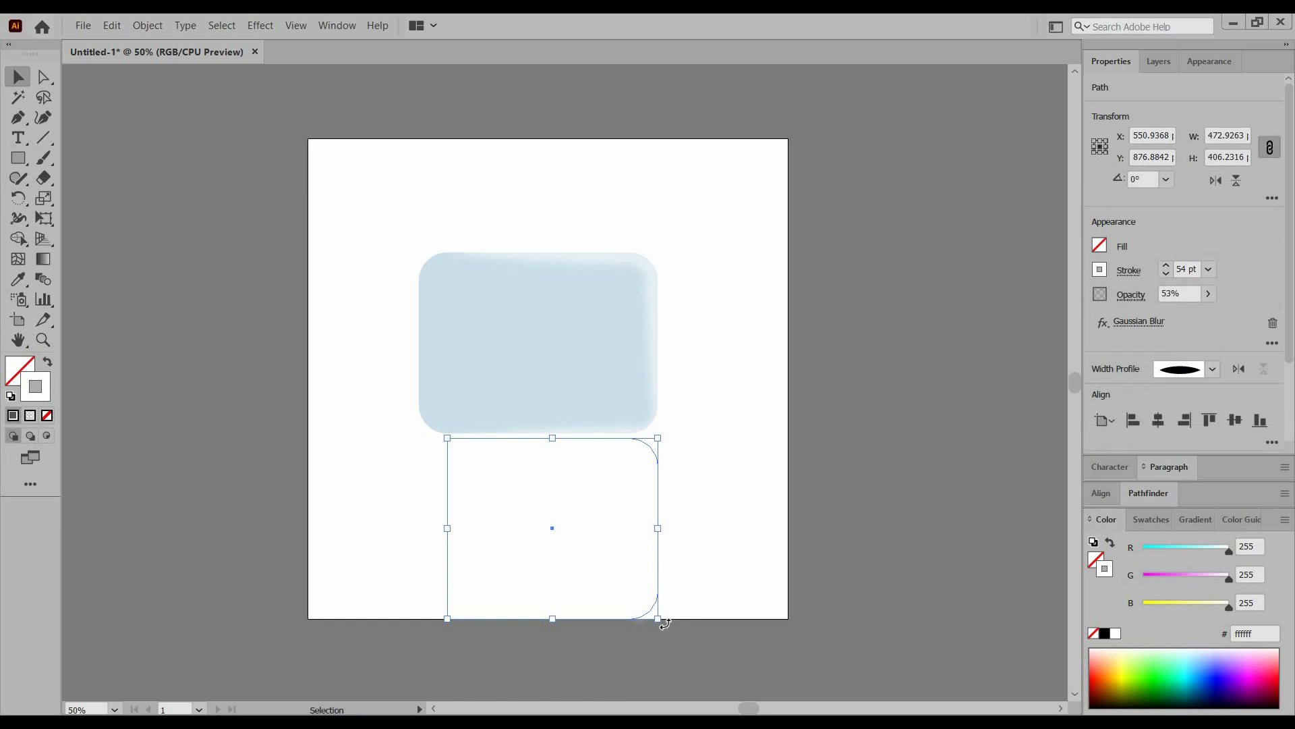
drag(663, 619, 474, 437)
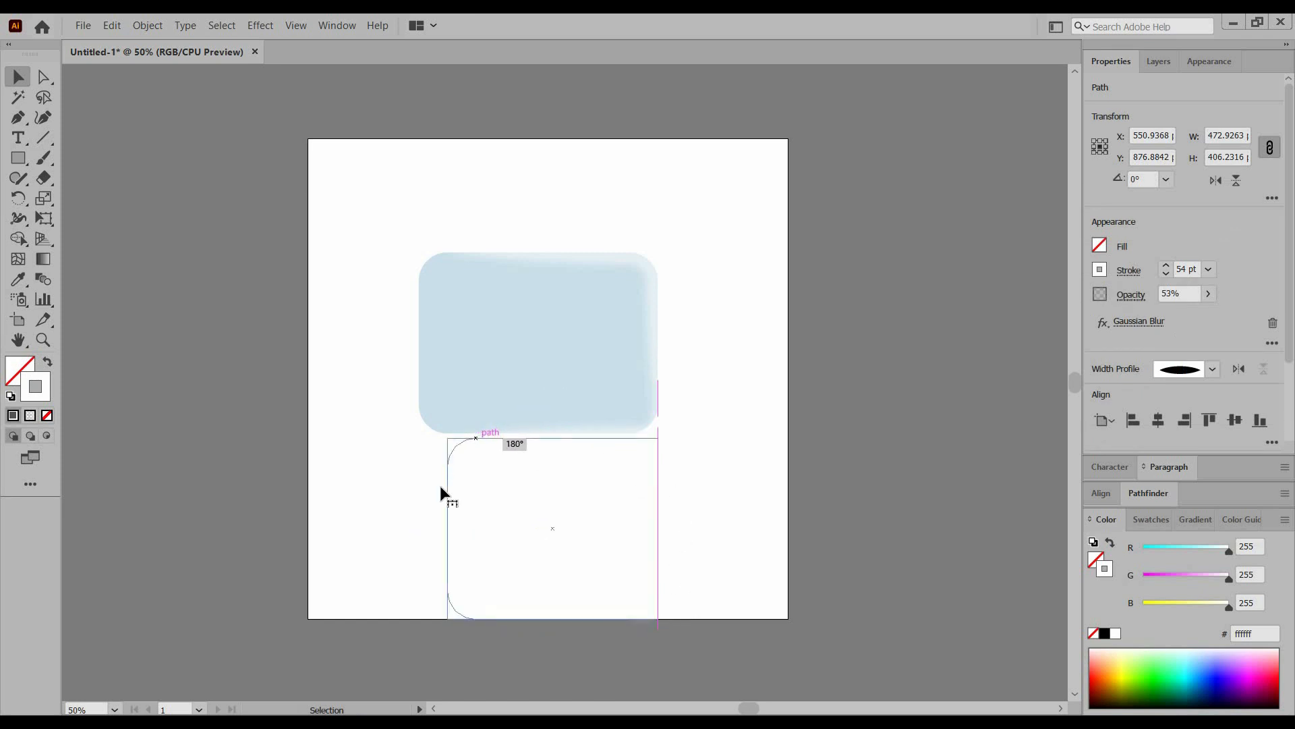
drag(441, 486, 442, 490)
drag(469, 605, 439, 434)
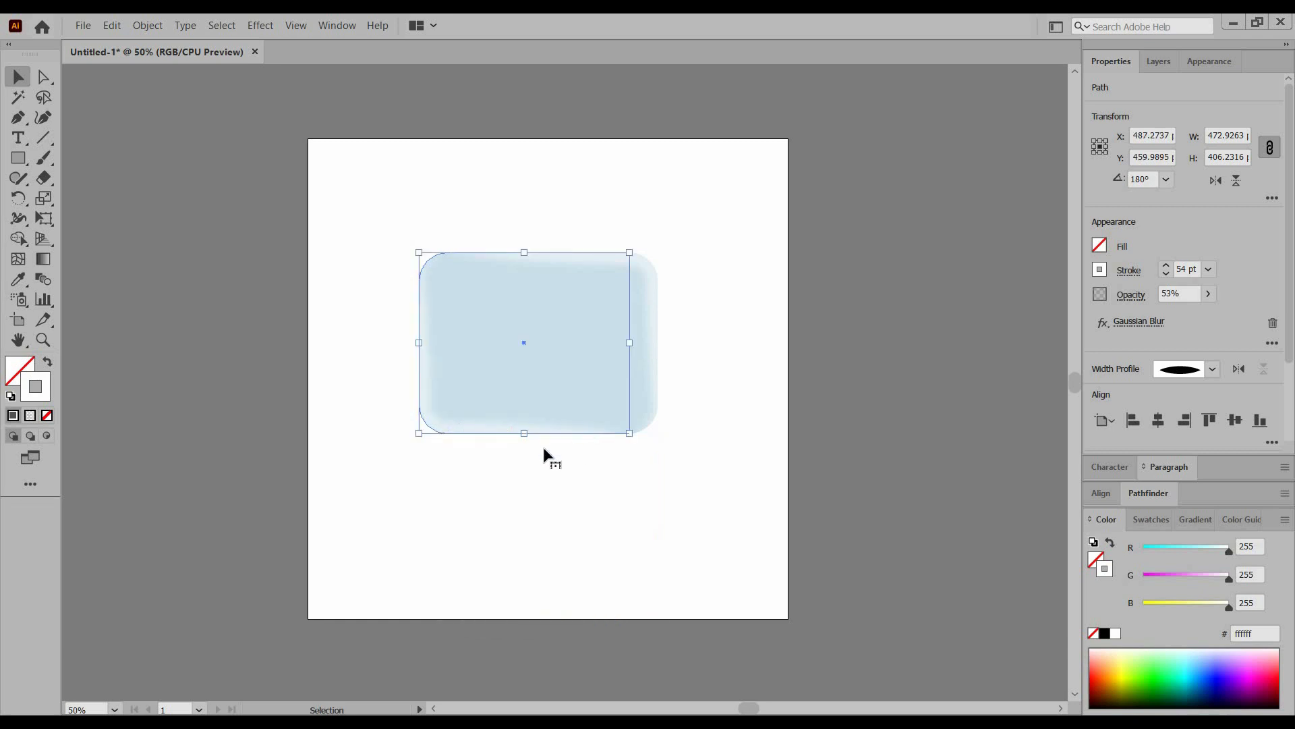
- Switch the color sliders to CMYK and set the rotated path's stroke to C 32, M 0, Y 0, K 24
click(1268, 634)
click(1285, 520)
click(1223, 587)
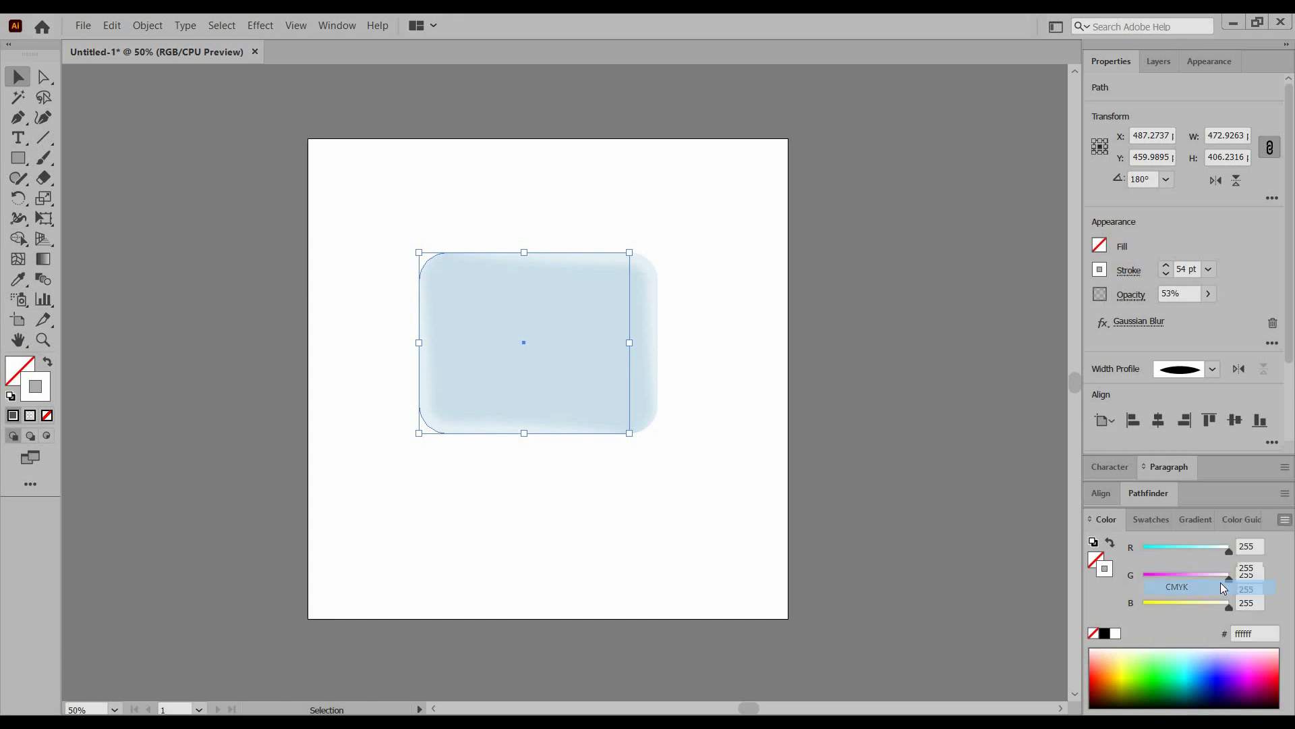
click(1237, 546)
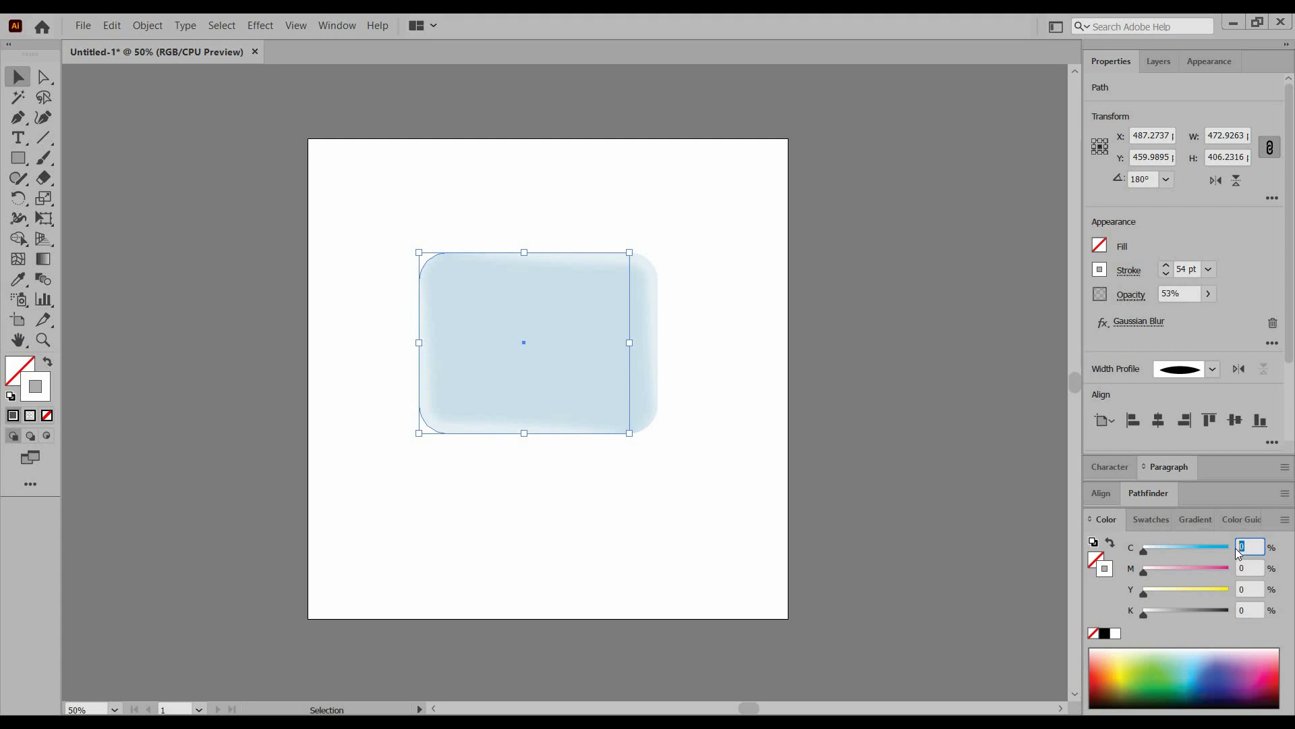
click(1249, 610)
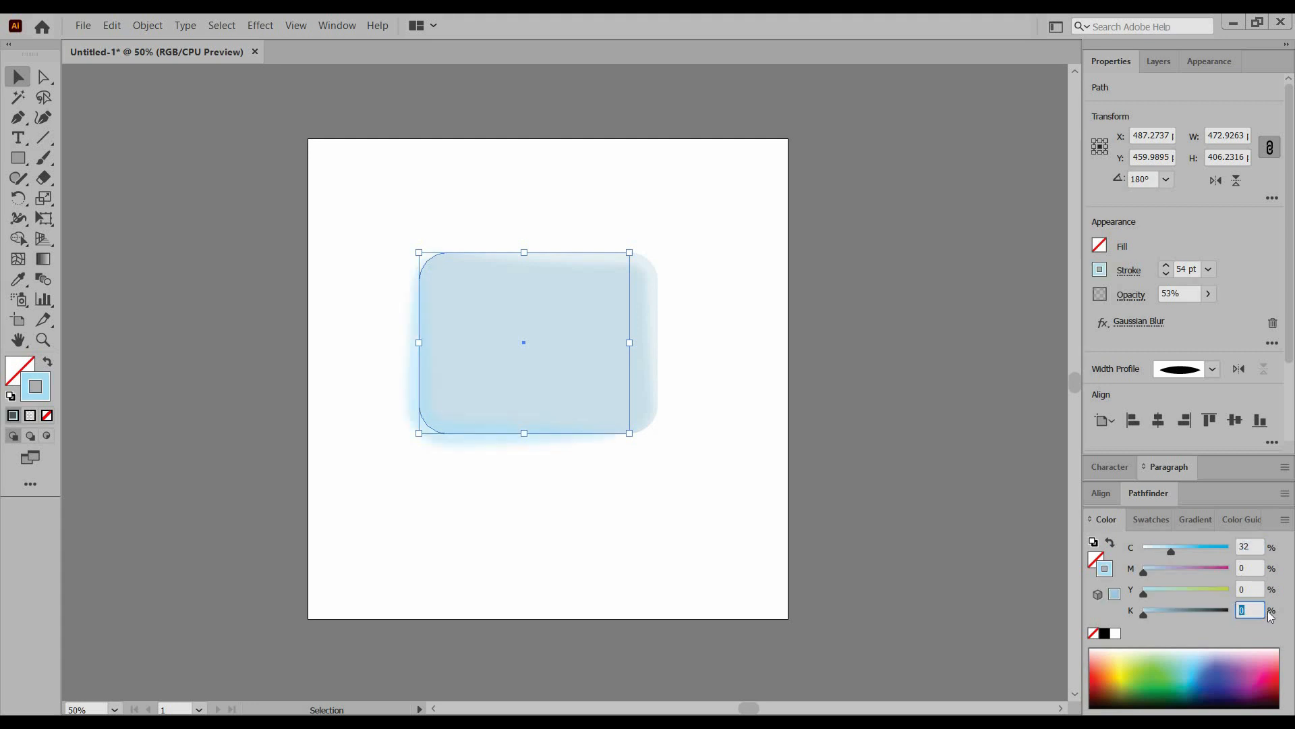
click(1256, 565)
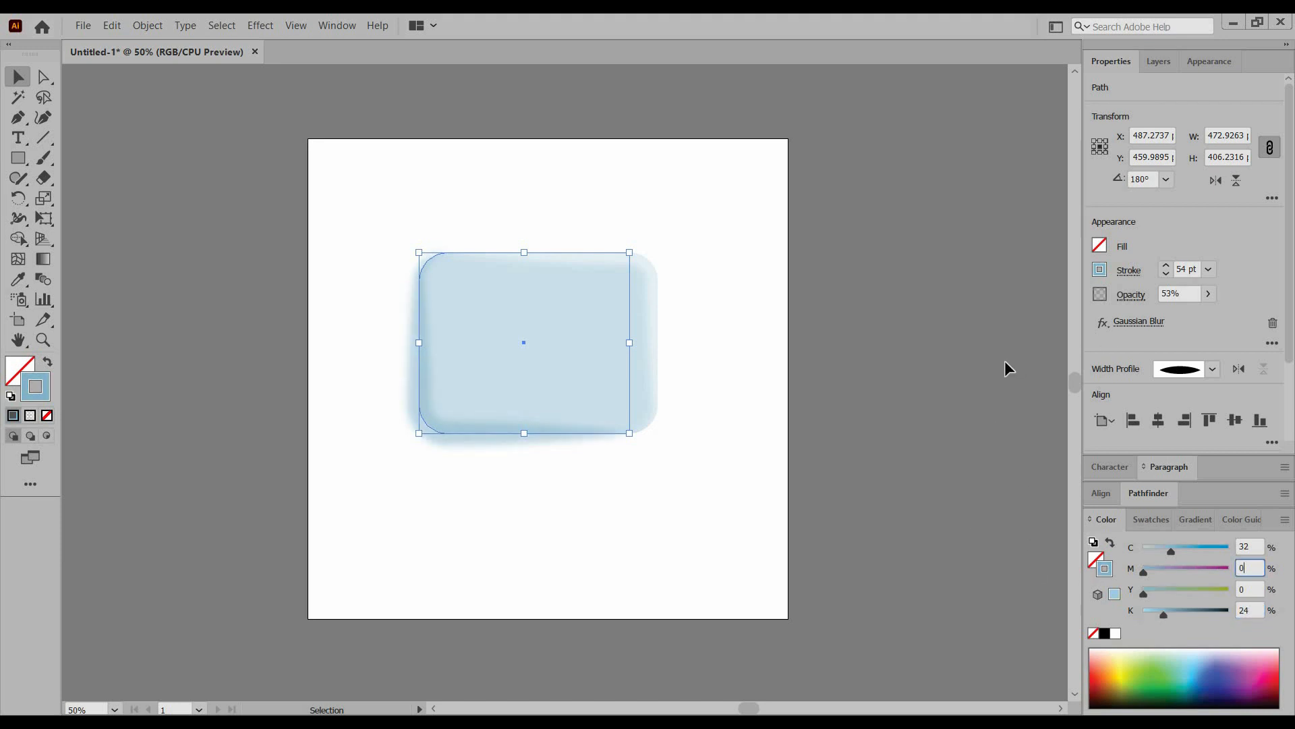
click(19, 80)
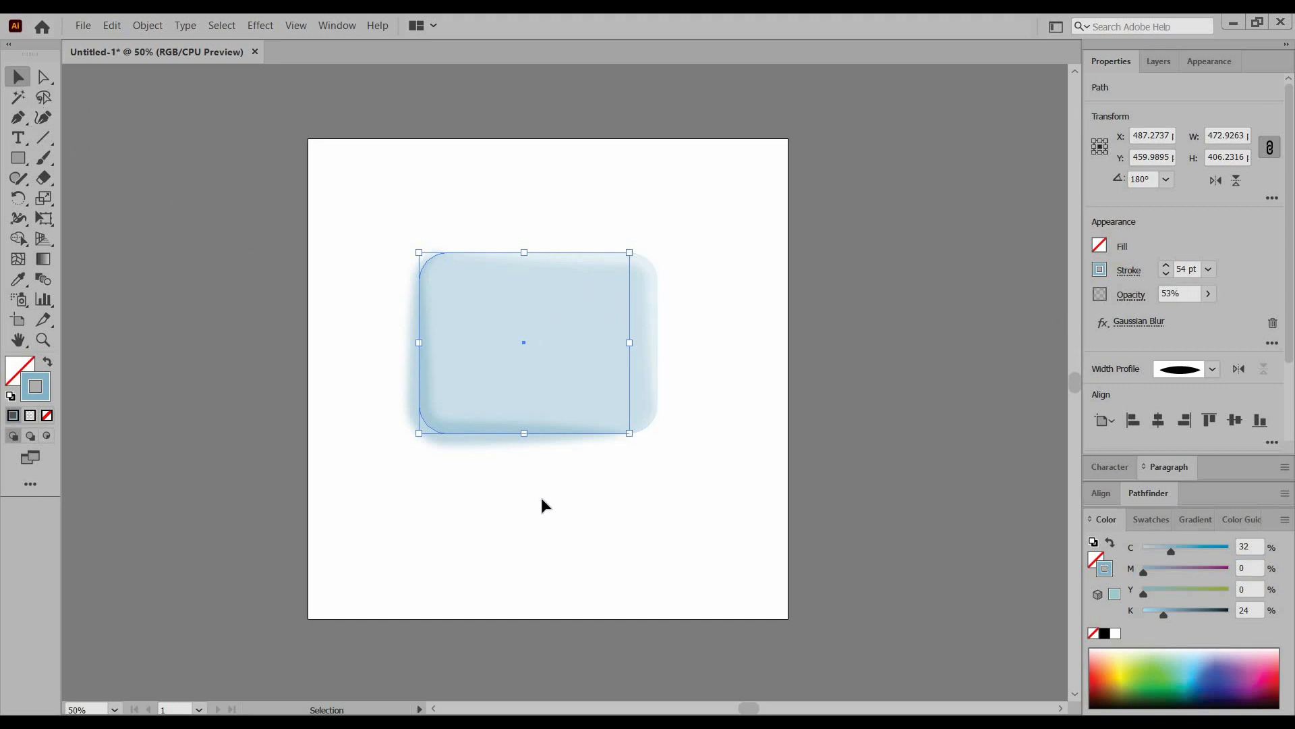
click(619, 531)
click(523, 378)
click(364, 300)
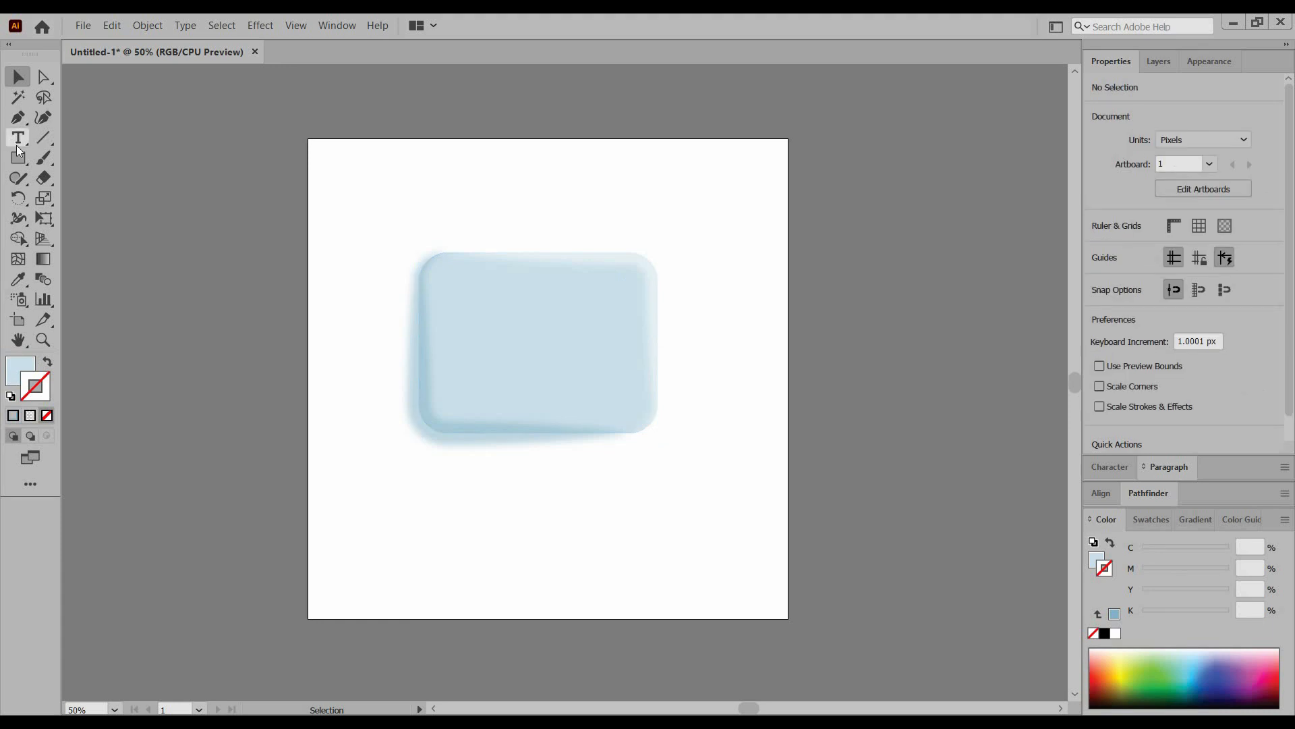
- Draw a closed triangular tail with the Pen tool across the rectangle's lower edge, right of its center
click(18, 122)
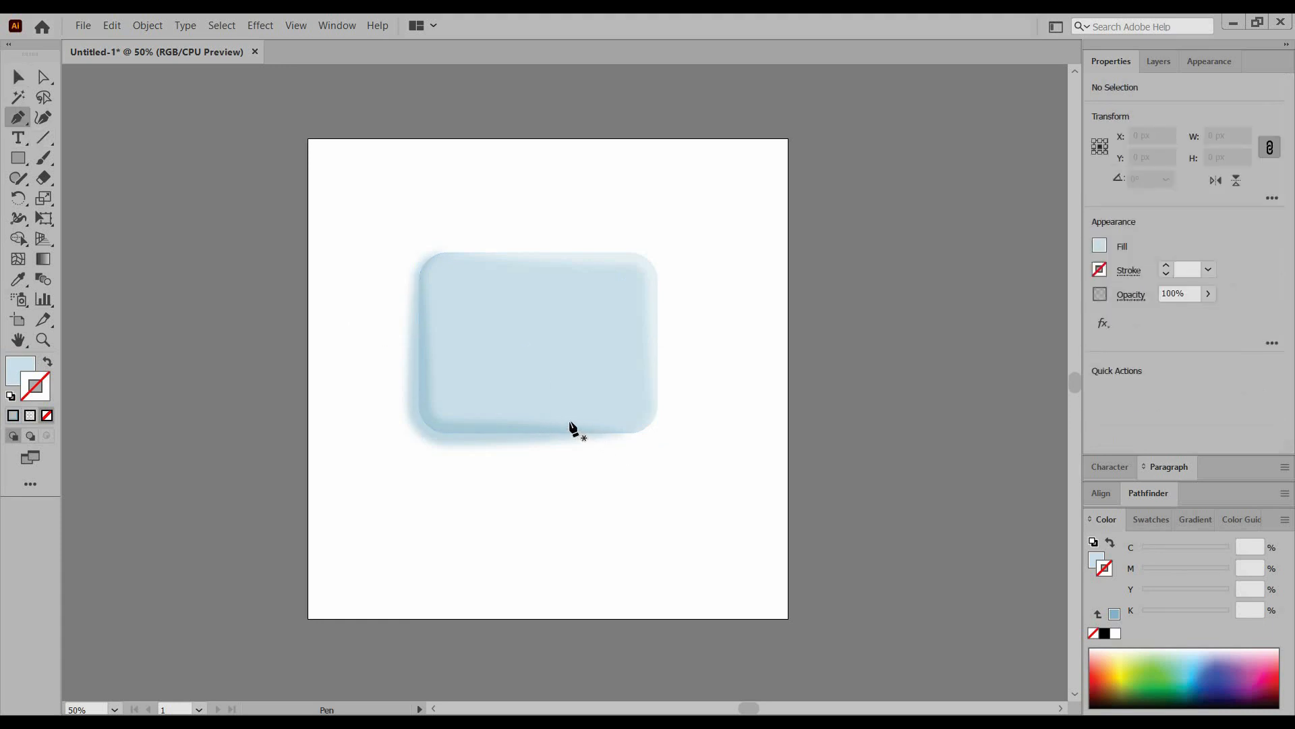
click(570, 421)
click(606, 461)
click(606, 416)
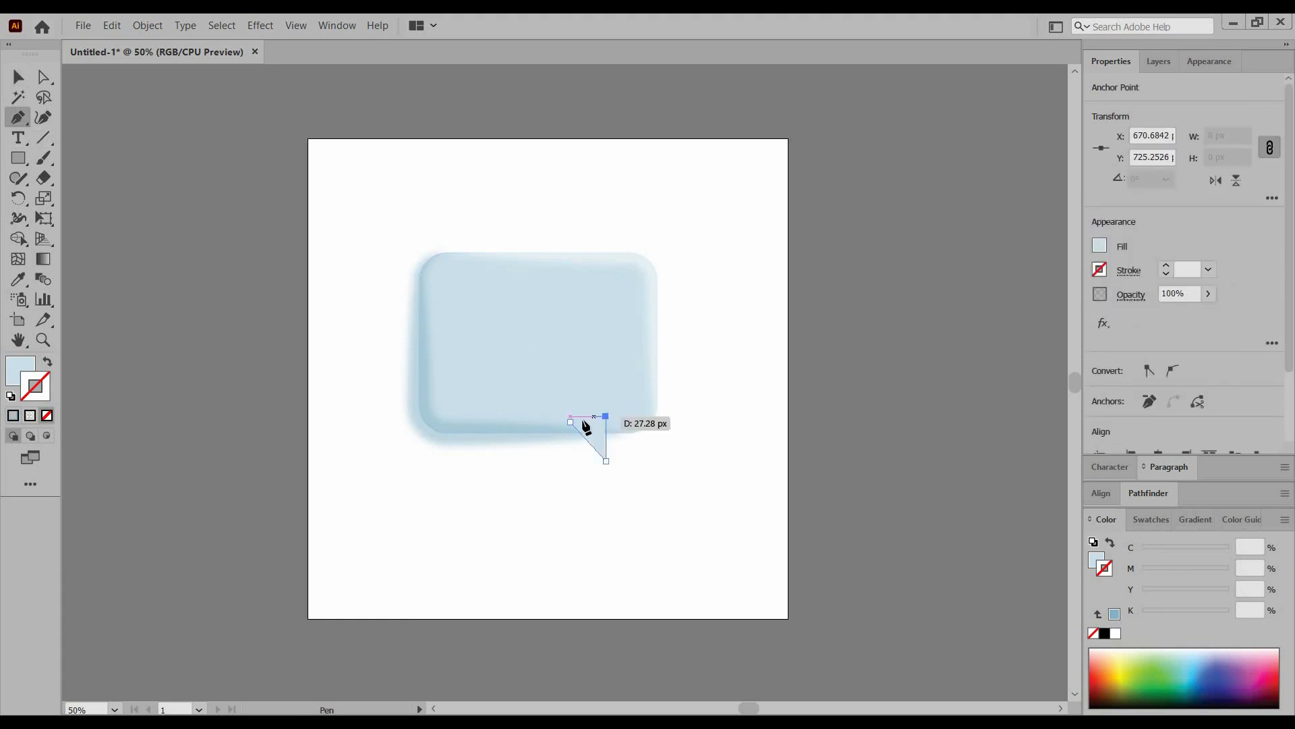
click(570, 421)
key(v)
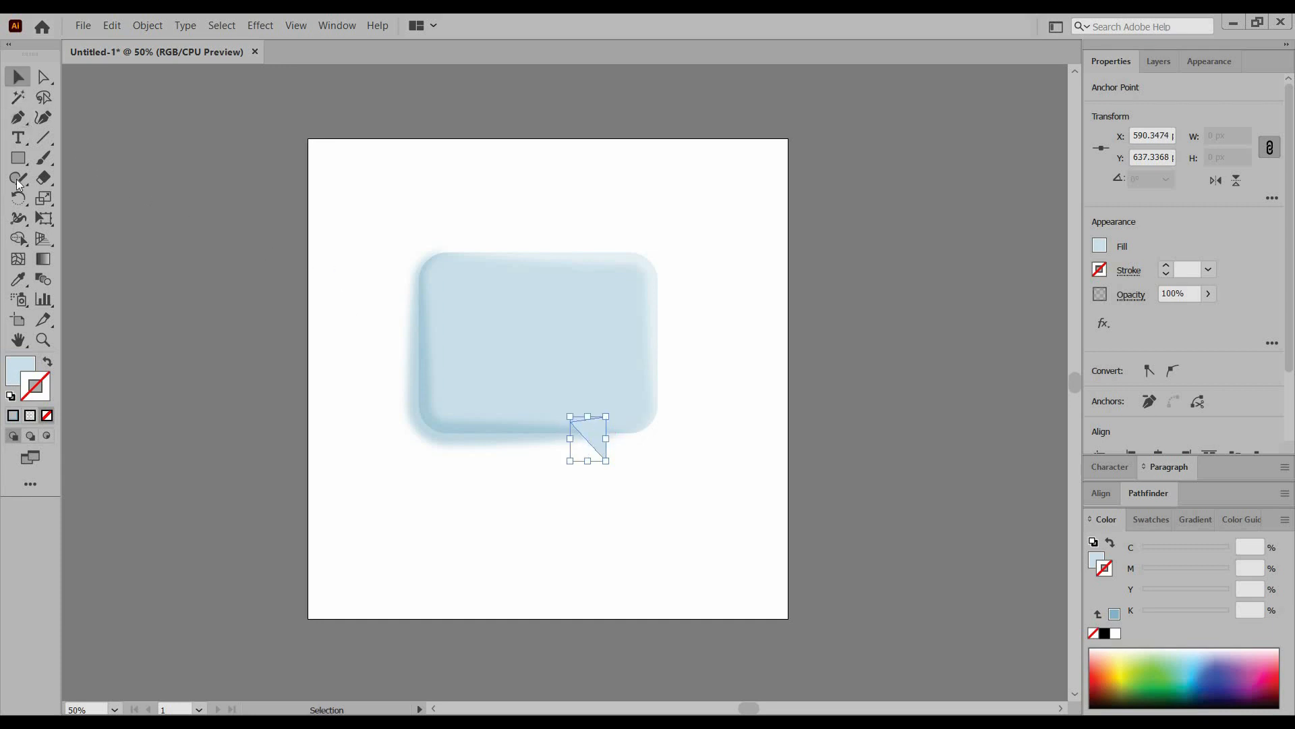
- Merge the triangular tail with the rounded rectangle into one speech bubble shape using the Shape Builder tool
click(18, 278)
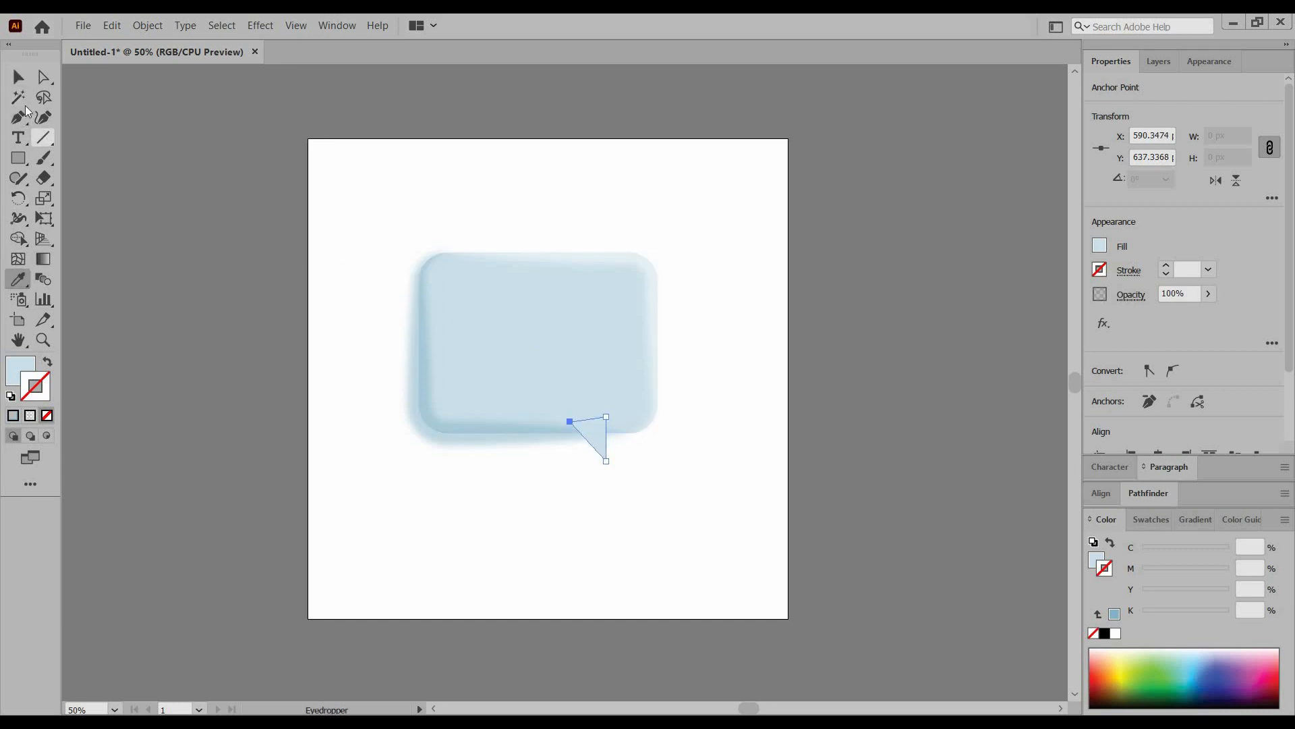
key(v)
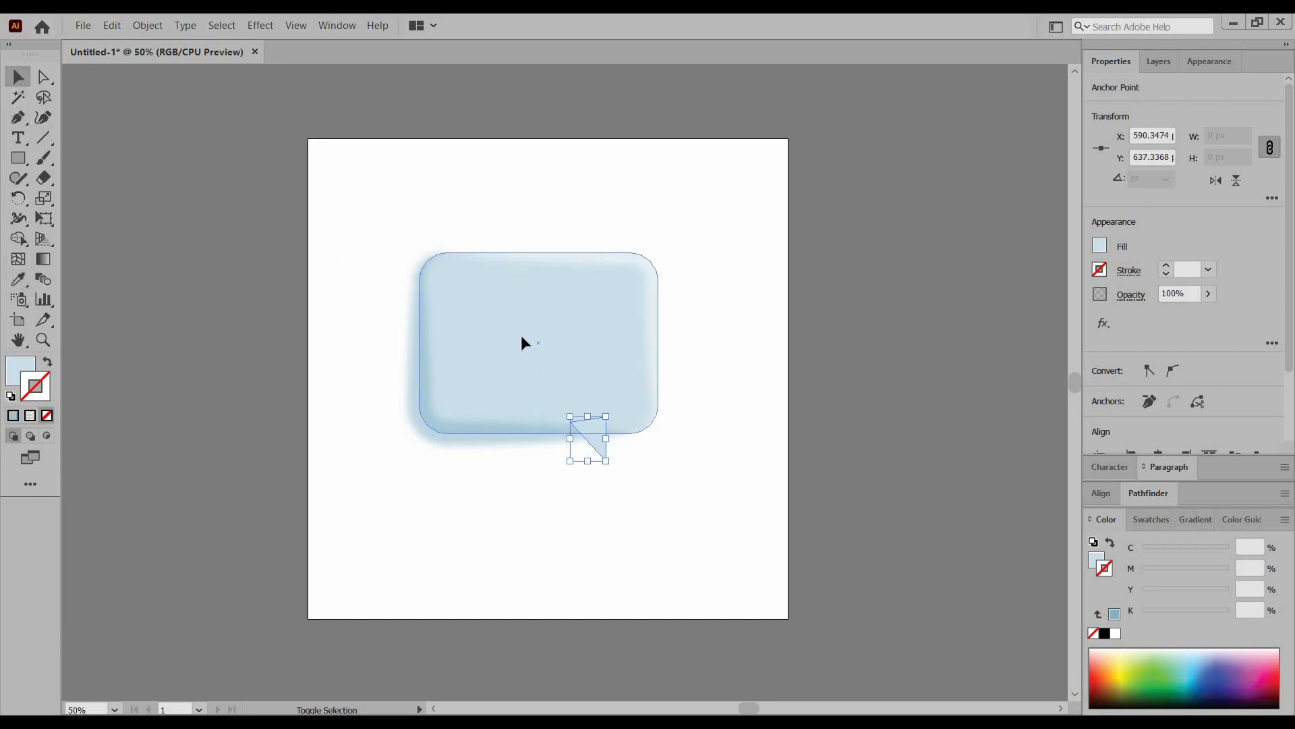
shift+click(522, 338)
click(19, 238)
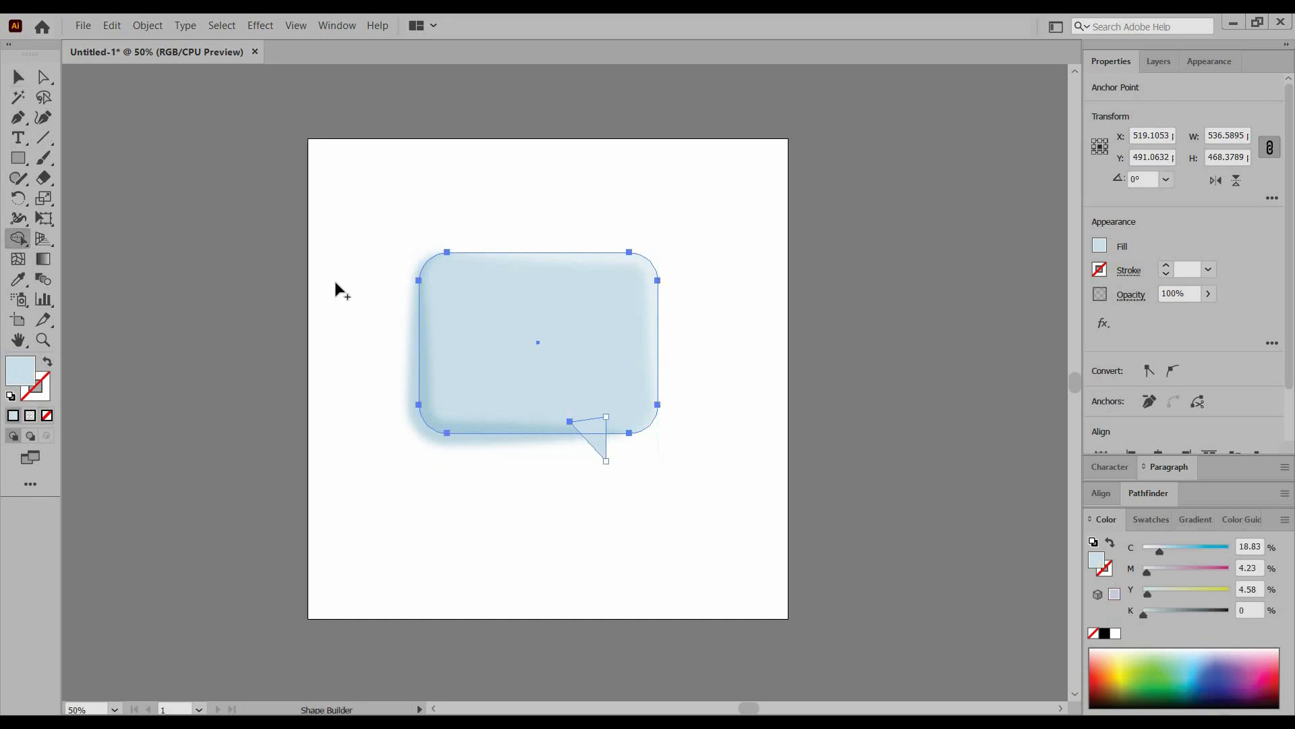
drag(569, 338, 595, 464)
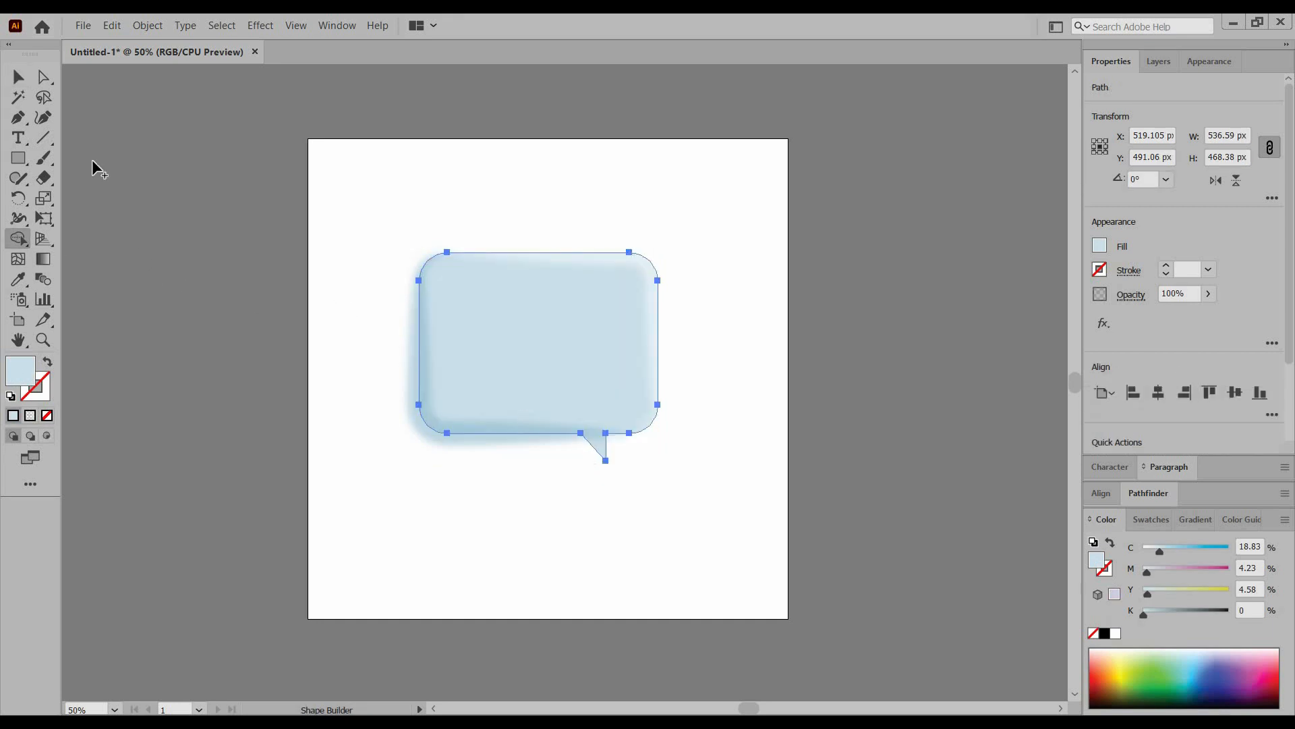
click(18, 76)
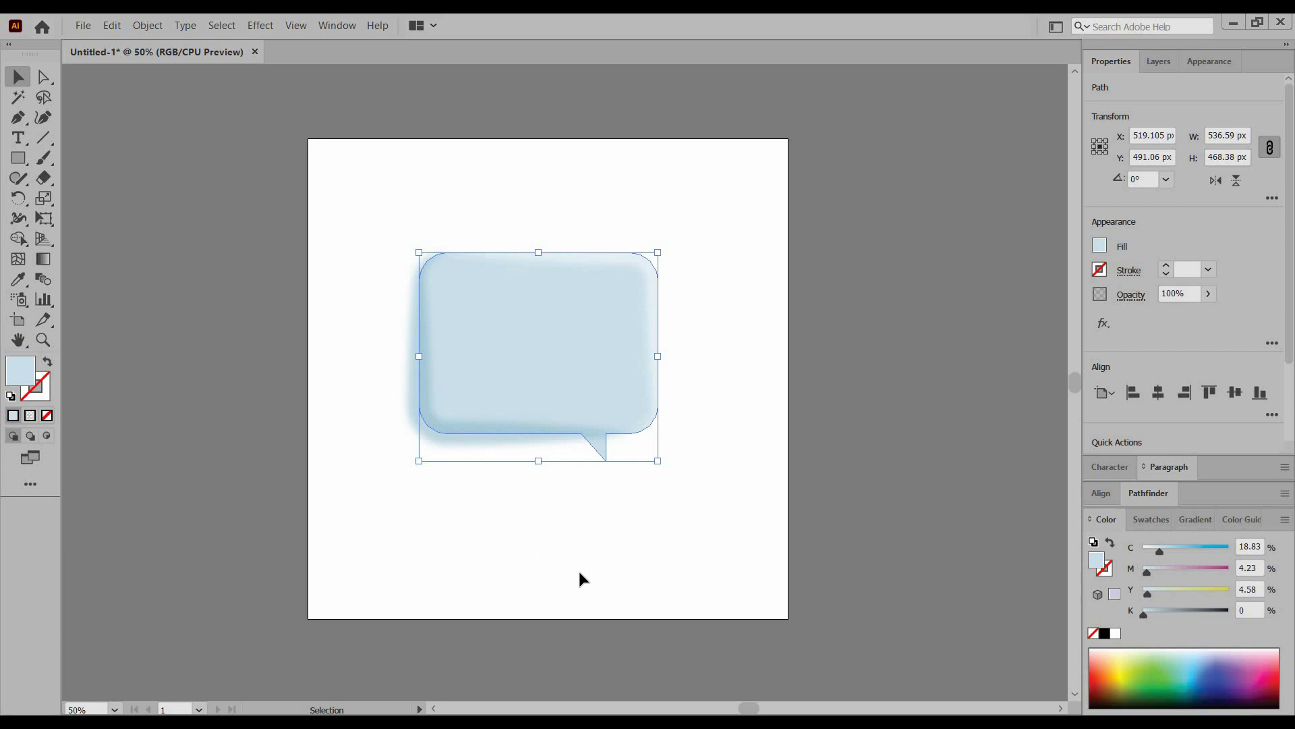
- Apply an Inner Glow to the bubble with Multiply mode, color 84b3c8, 30% opacity, 30 px blur and Edge, and deselect it
click(261, 27)
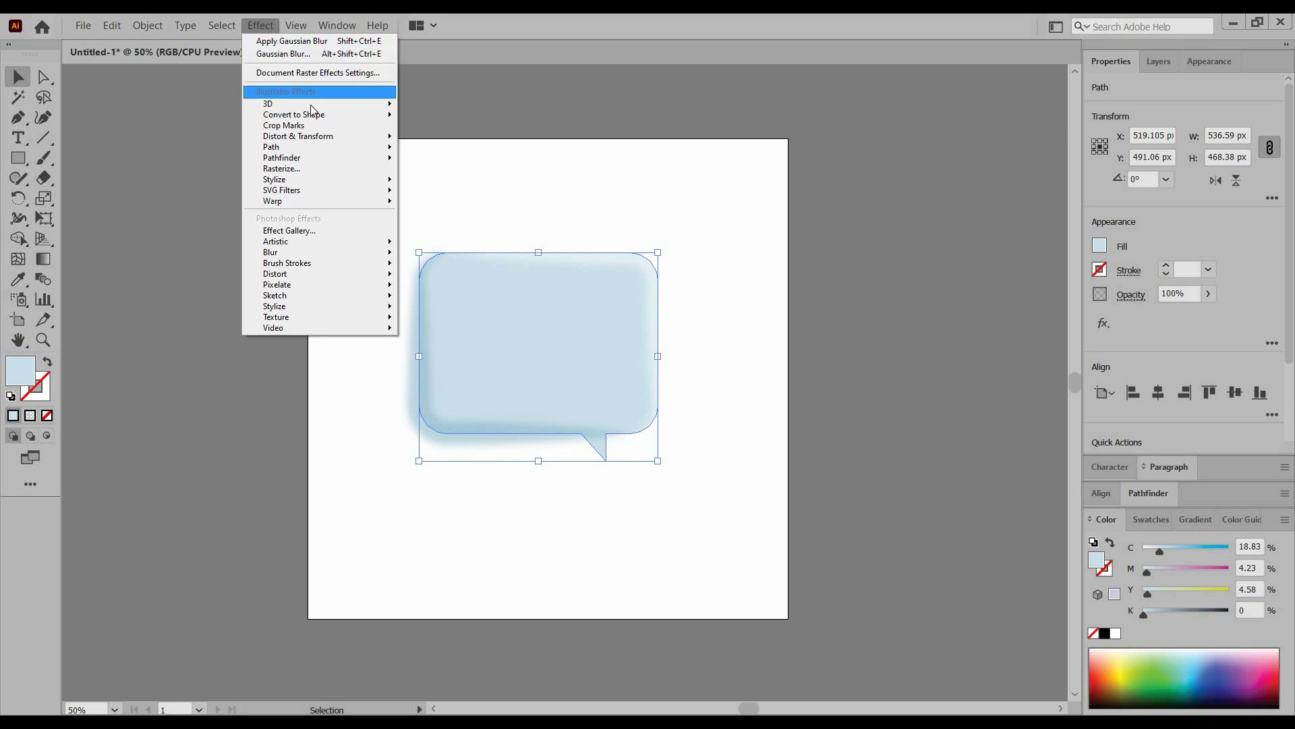
mouse_move(328, 184)
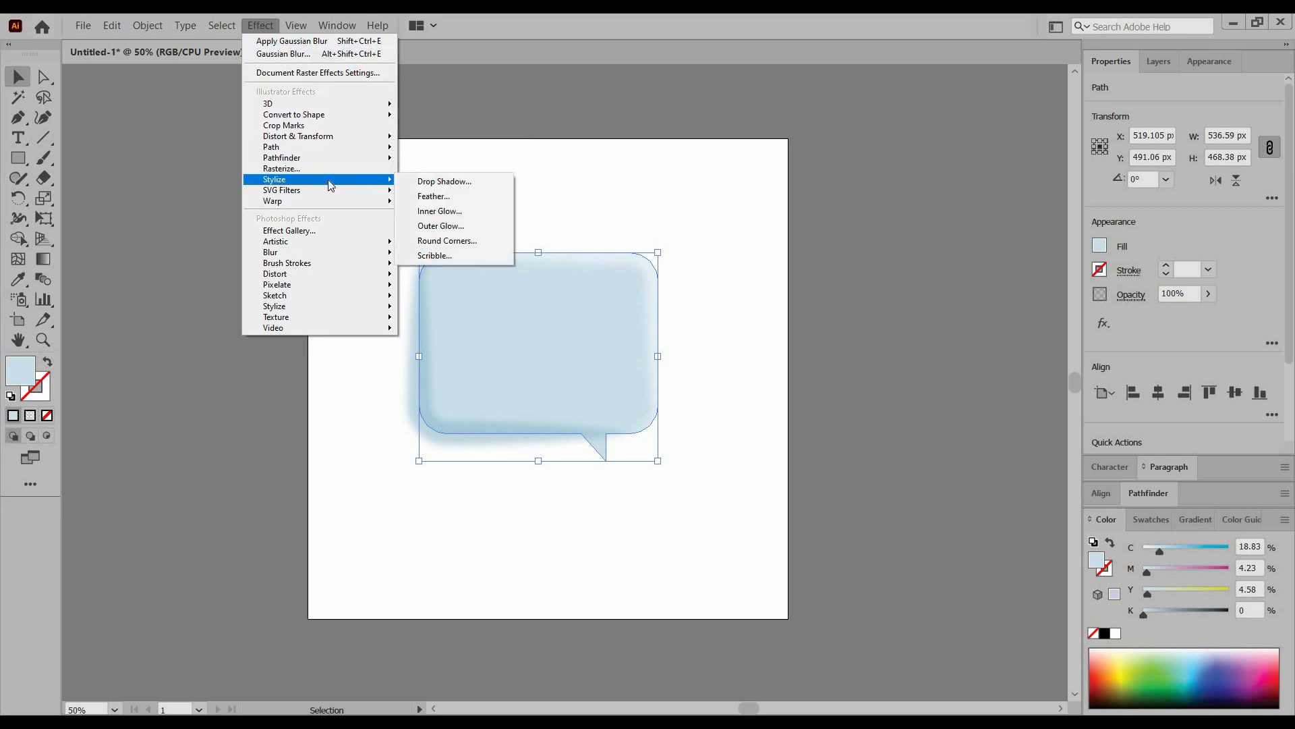
click(449, 224)
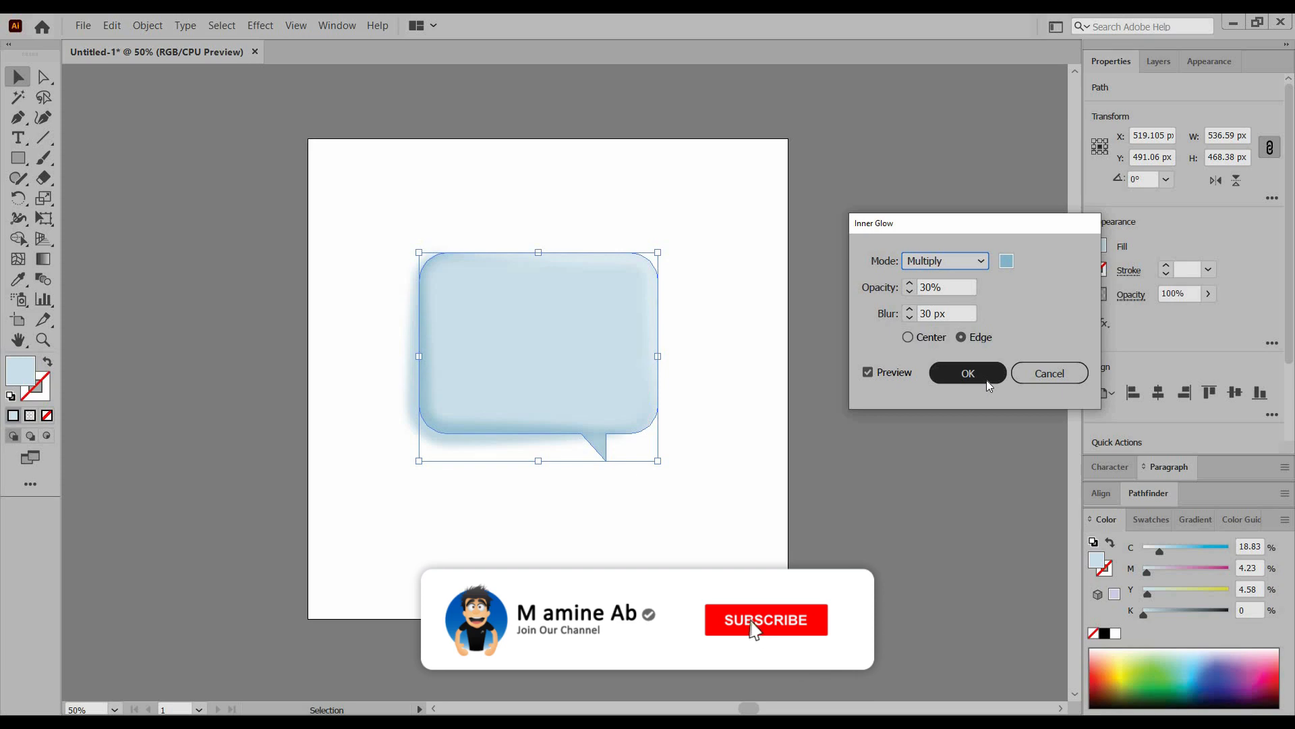
drag(986, 381, 940, 285)
click(940, 287)
click(969, 311)
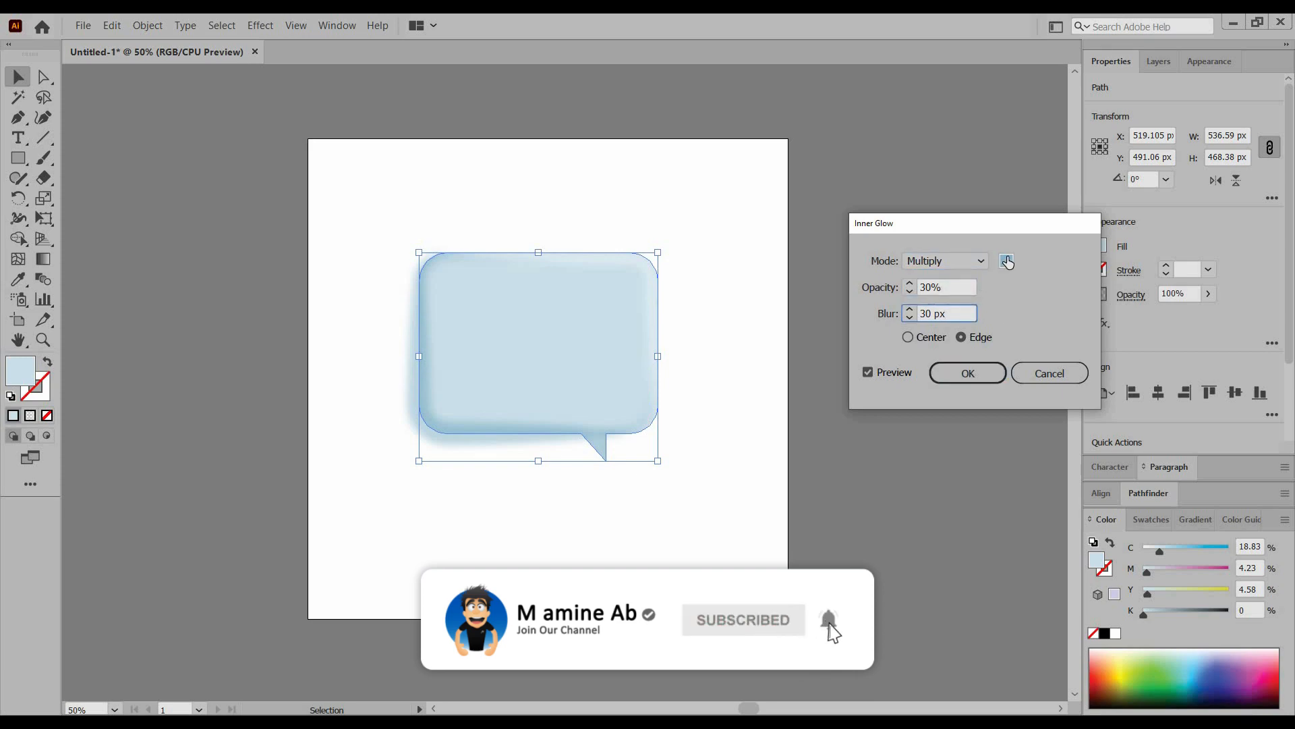
click(1007, 262)
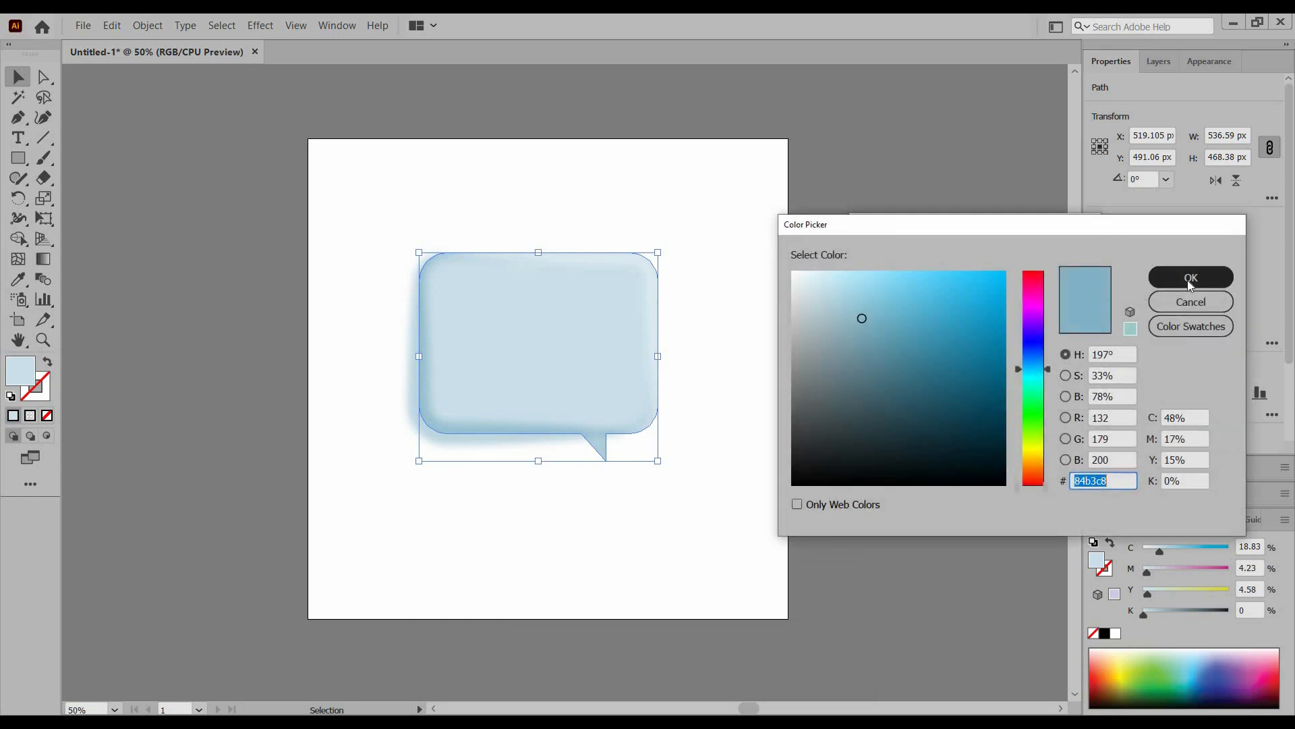
click(1190, 282)
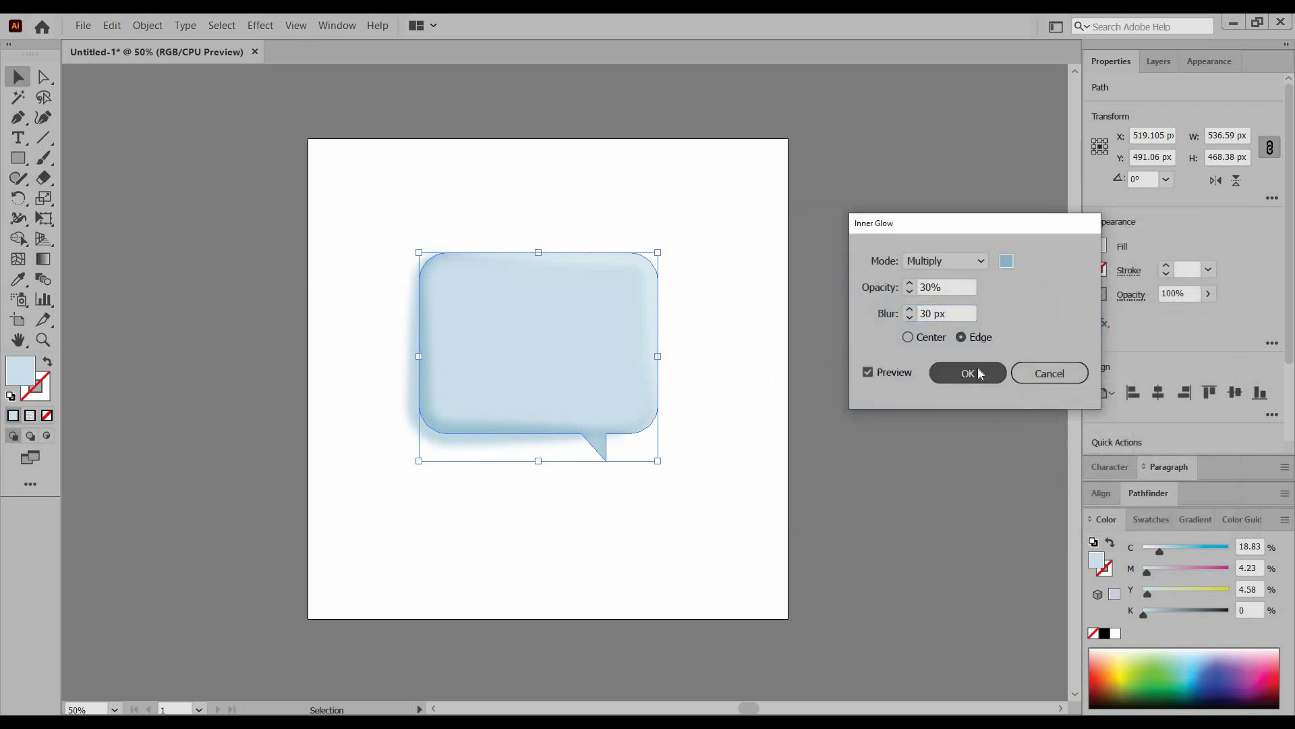
click(979, 375)
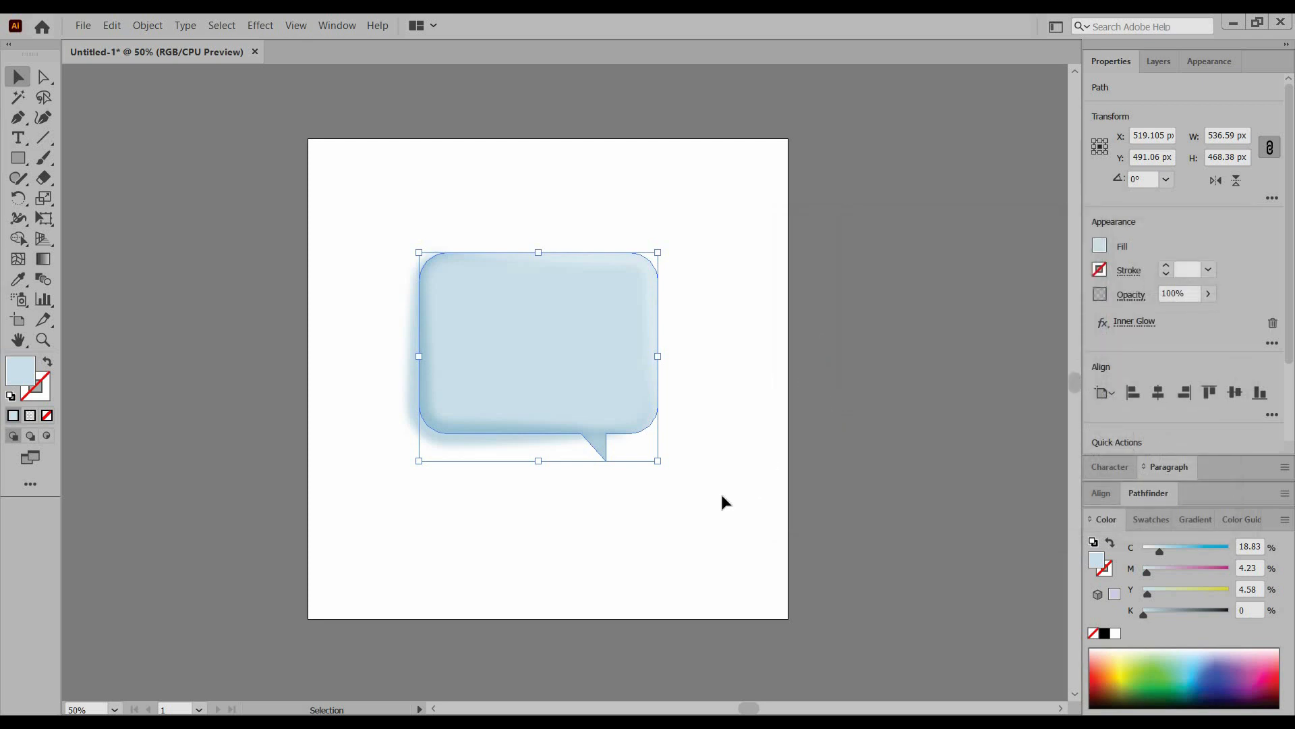
click(722, 494)
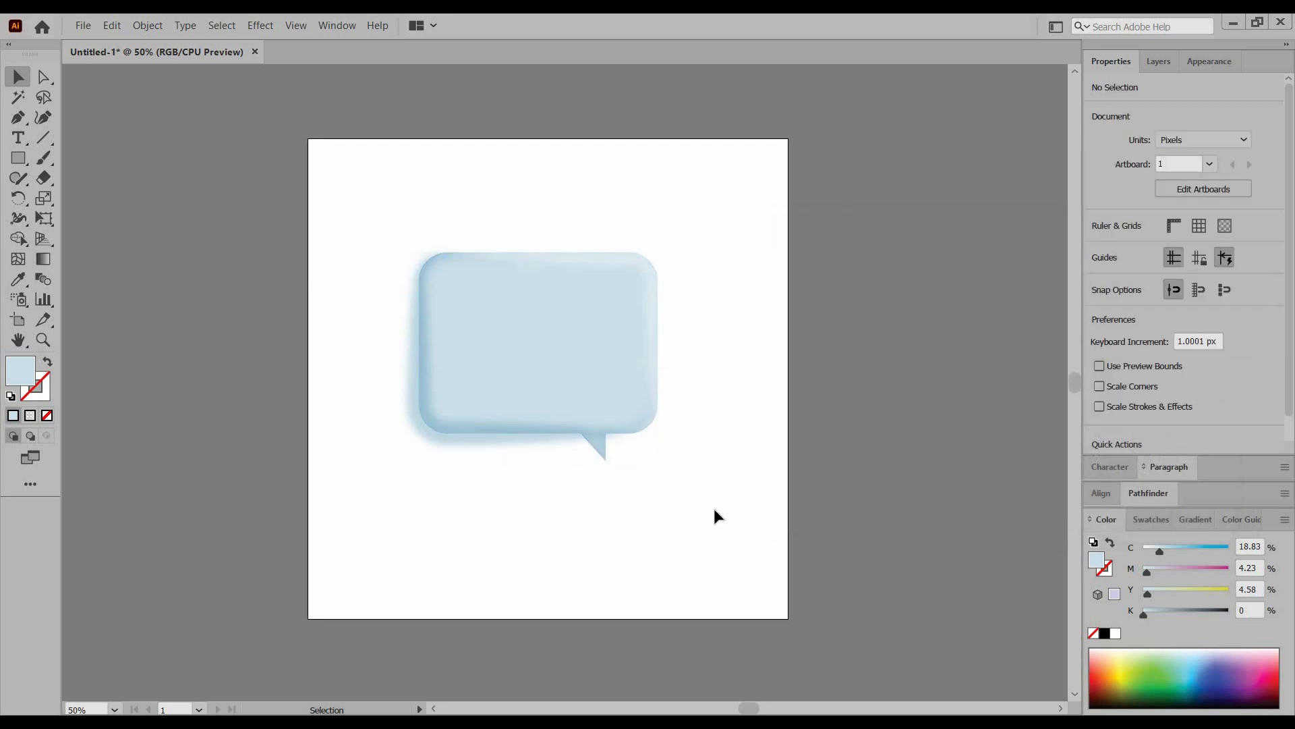
- Copy the speech bubble shape and paste the copy in place above the blurred strokes
click(536, 346)
click(112, 25)
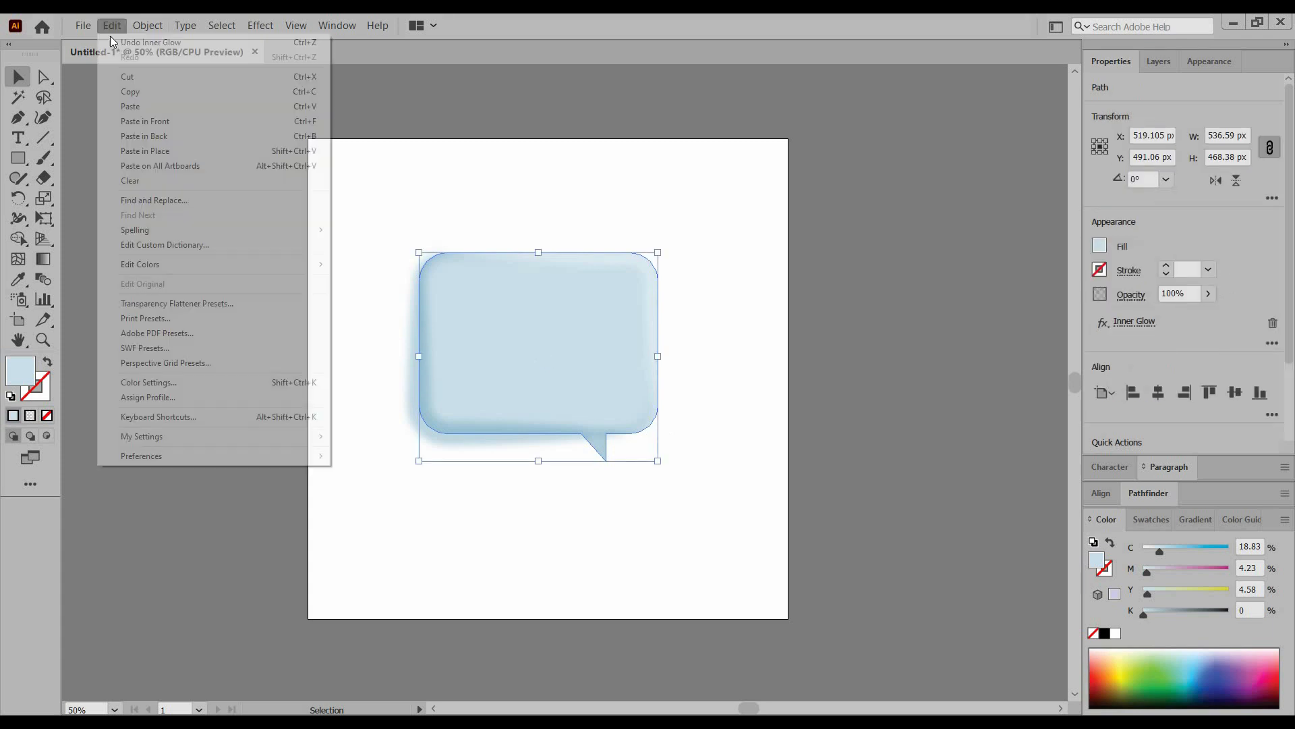
click(132, 94)
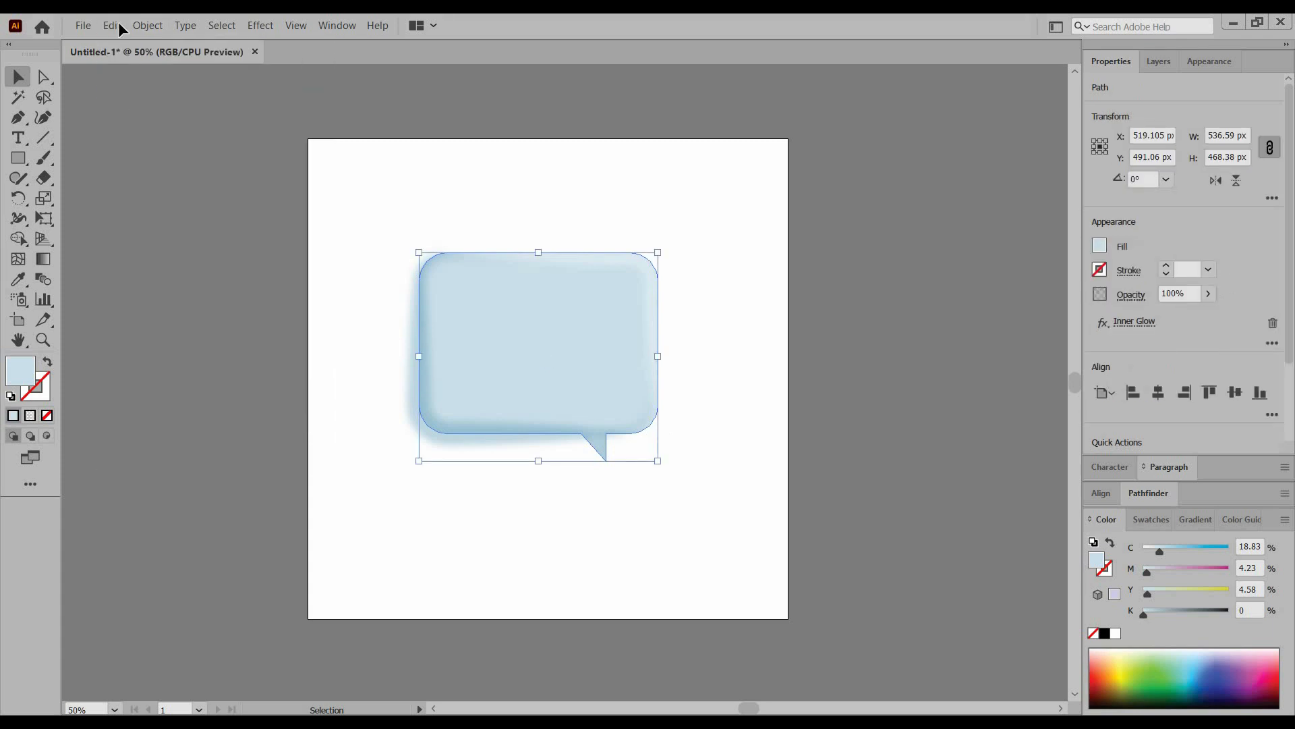
click(119, 23)
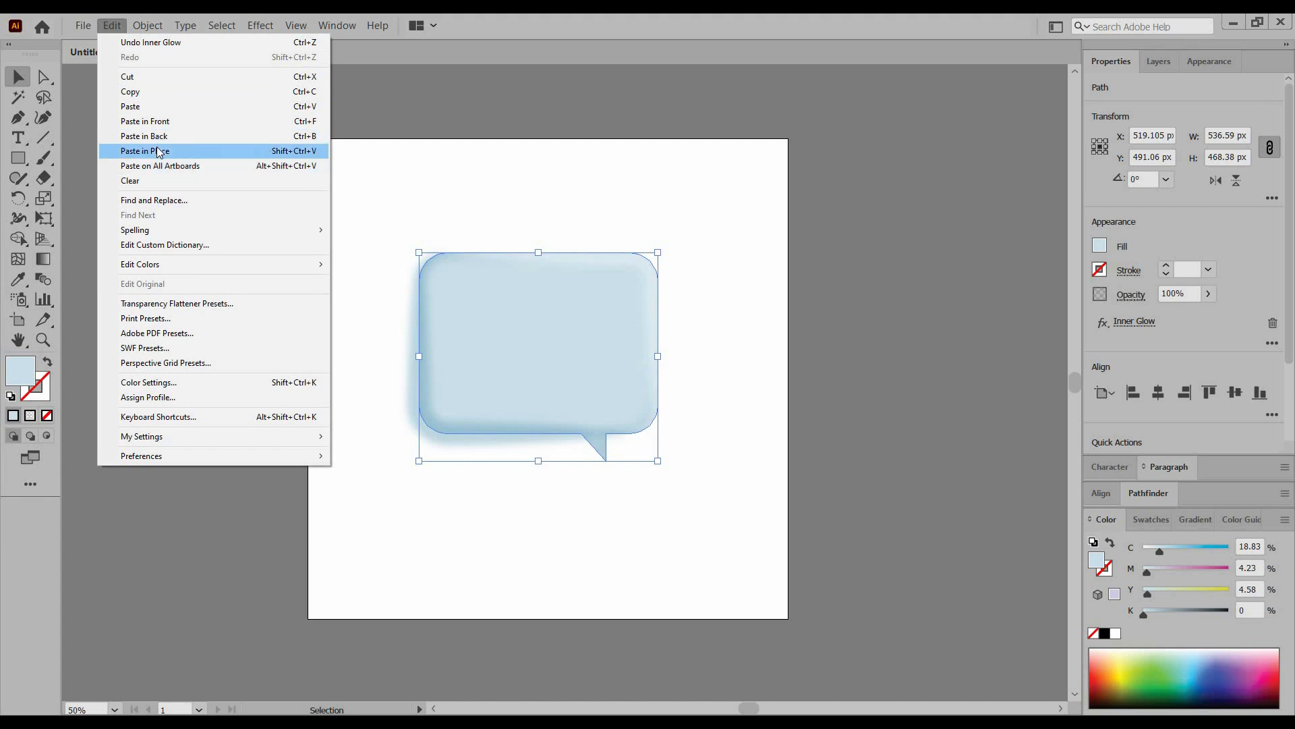
click(163, 158)
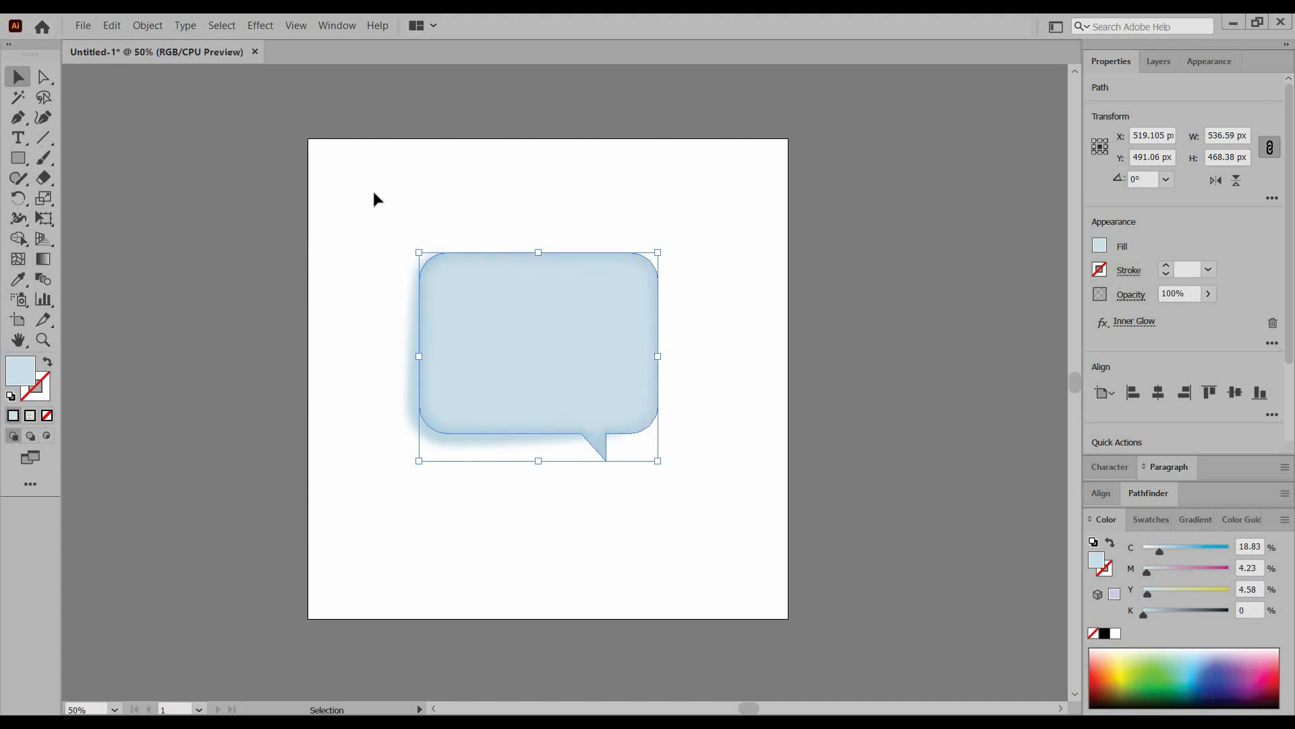
- Select all bubble parts and make a clipping mask from the pasted bubble shape, then clear the selection
drag(364, 186, 714, 495)
right_click(507, 323)
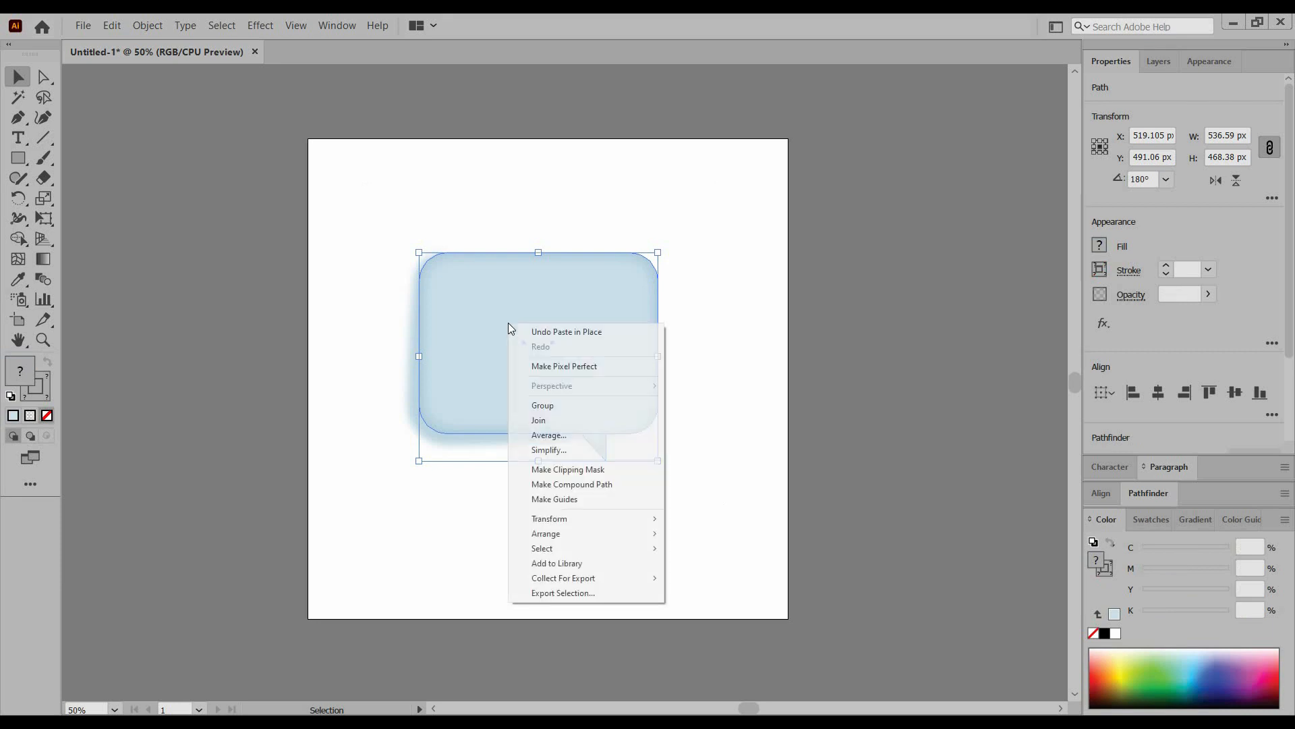
click(609, 471)
click(641, 505)
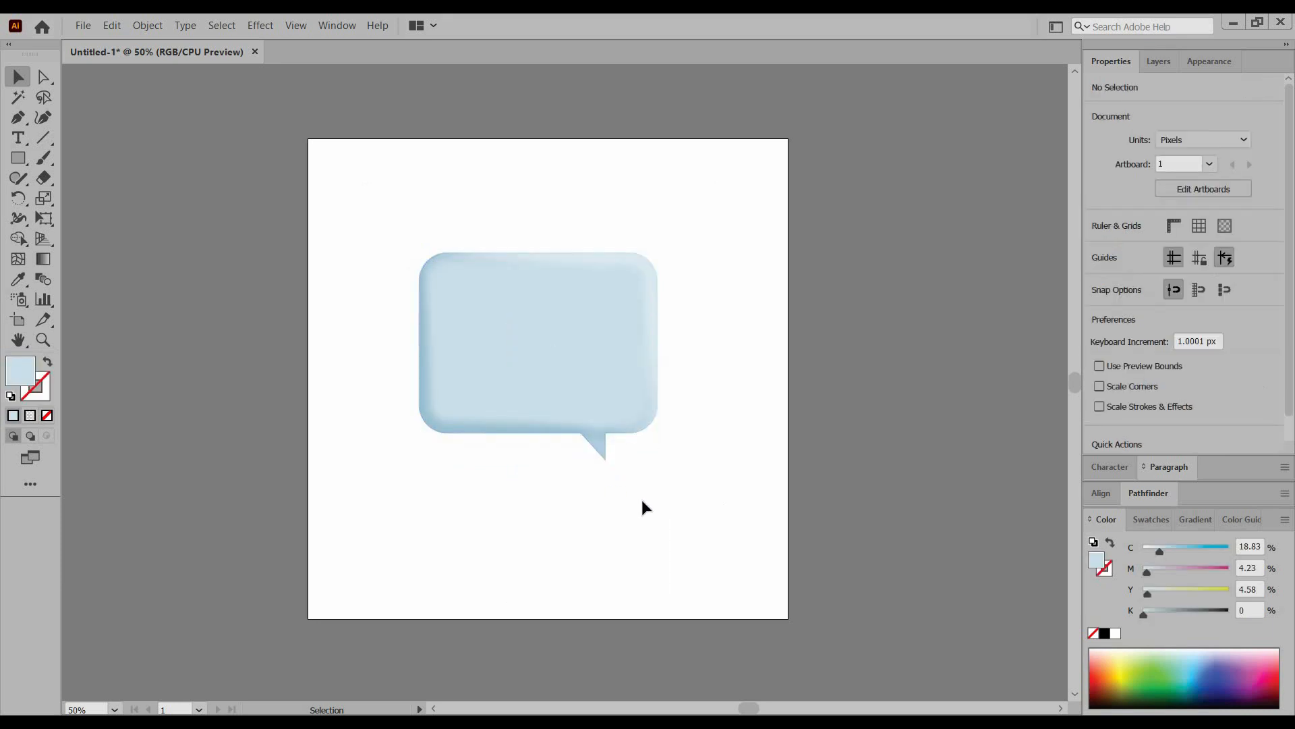
- Center the clipped speech bubble horizontally on the artboard and deselect it
click(572, 376)
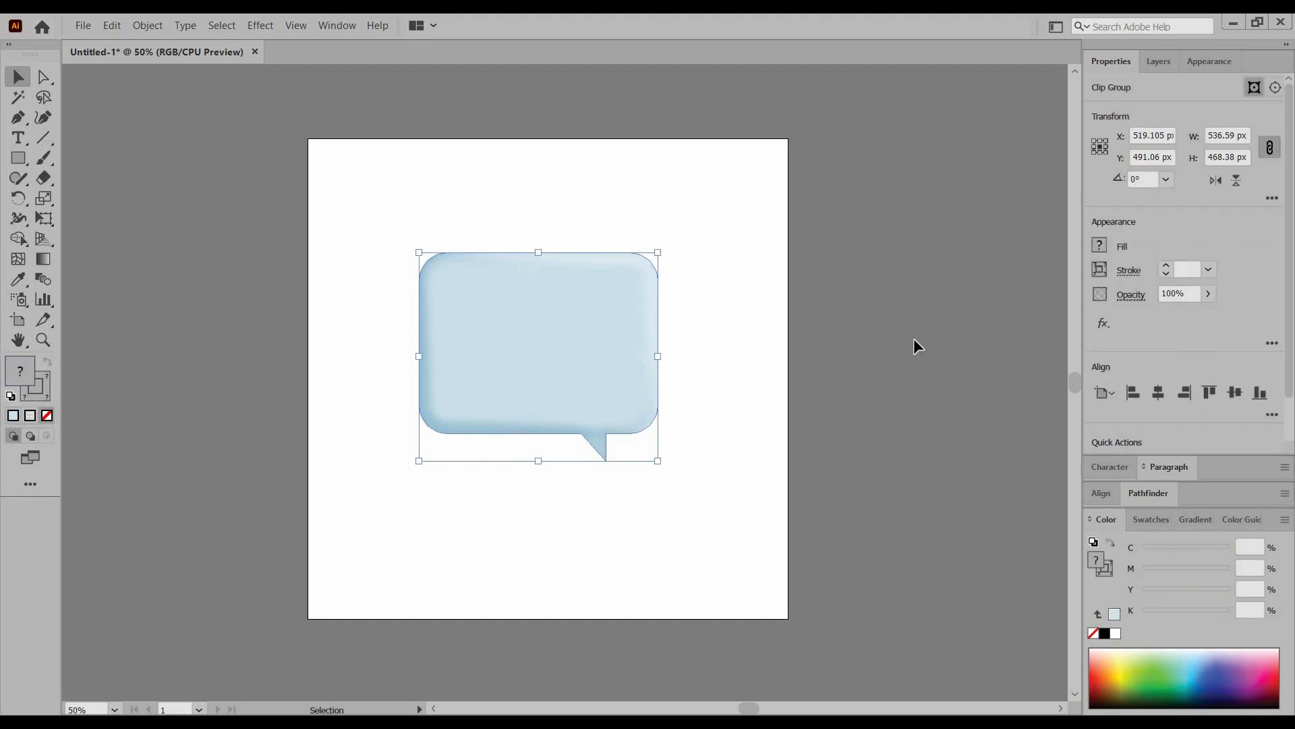
click(1235, 392)
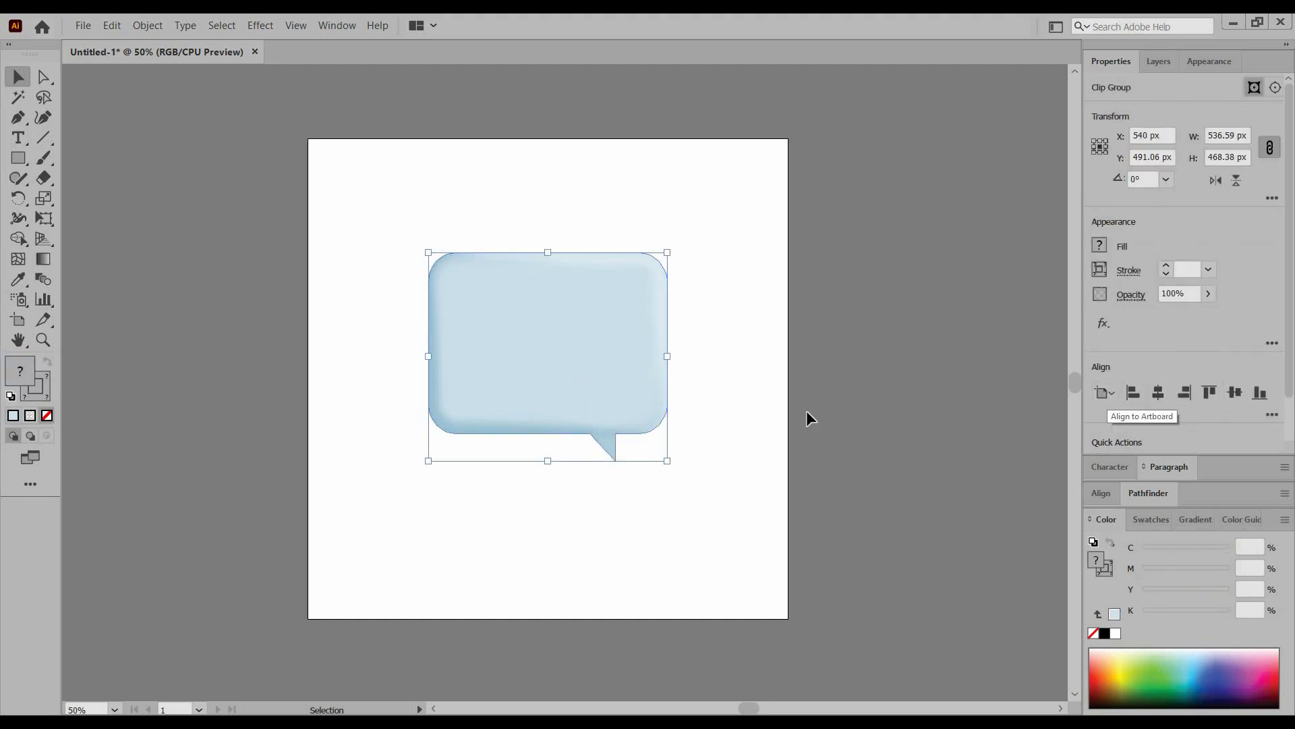
click(738, 394)
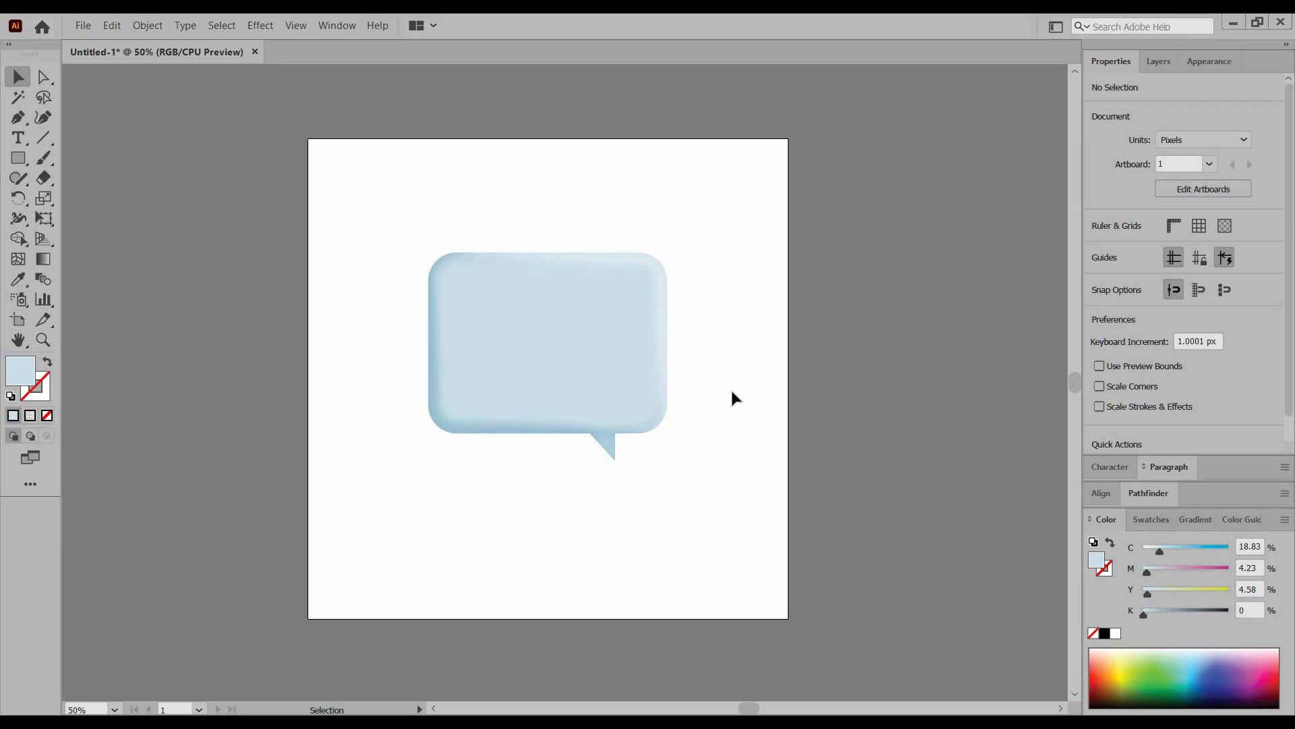
- Add a 1080 × 1080 px background rectangle covering the artboard behind the bubble and fill it with a pale peach tint
click(21, 163)
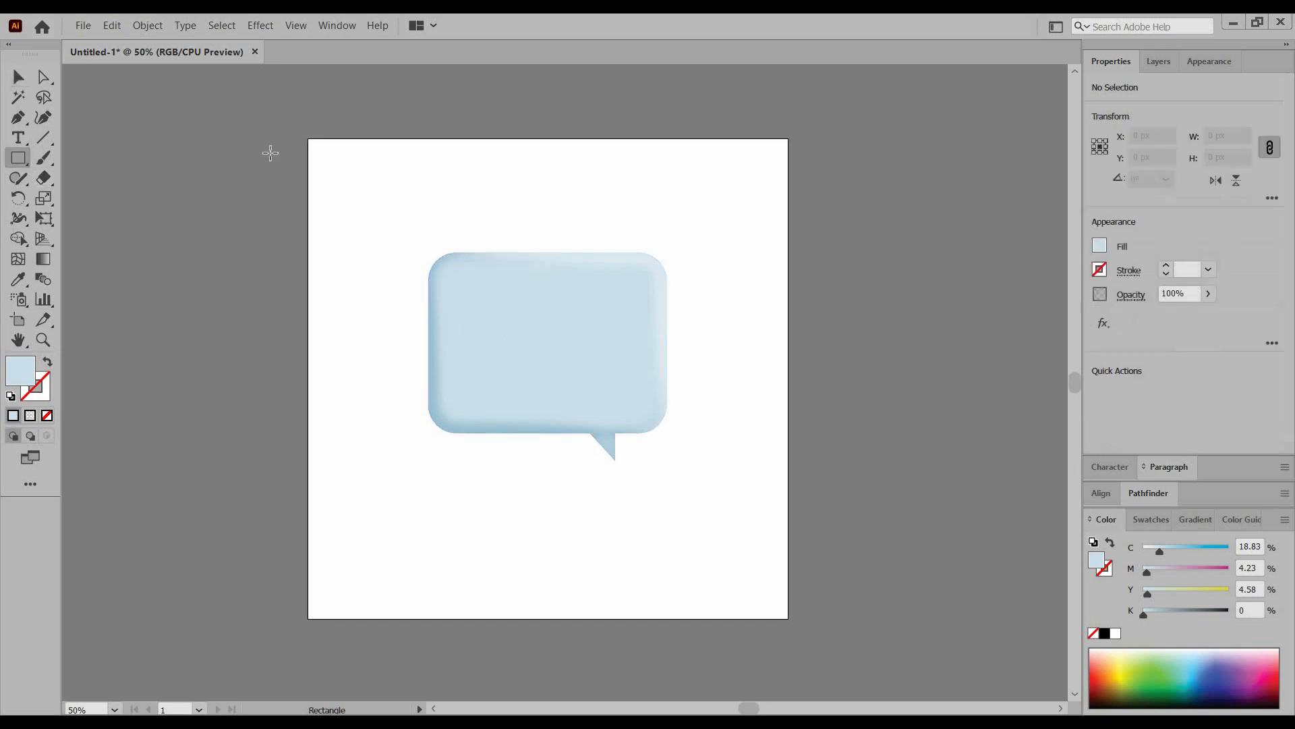
drag(309, 140, 788, 618)
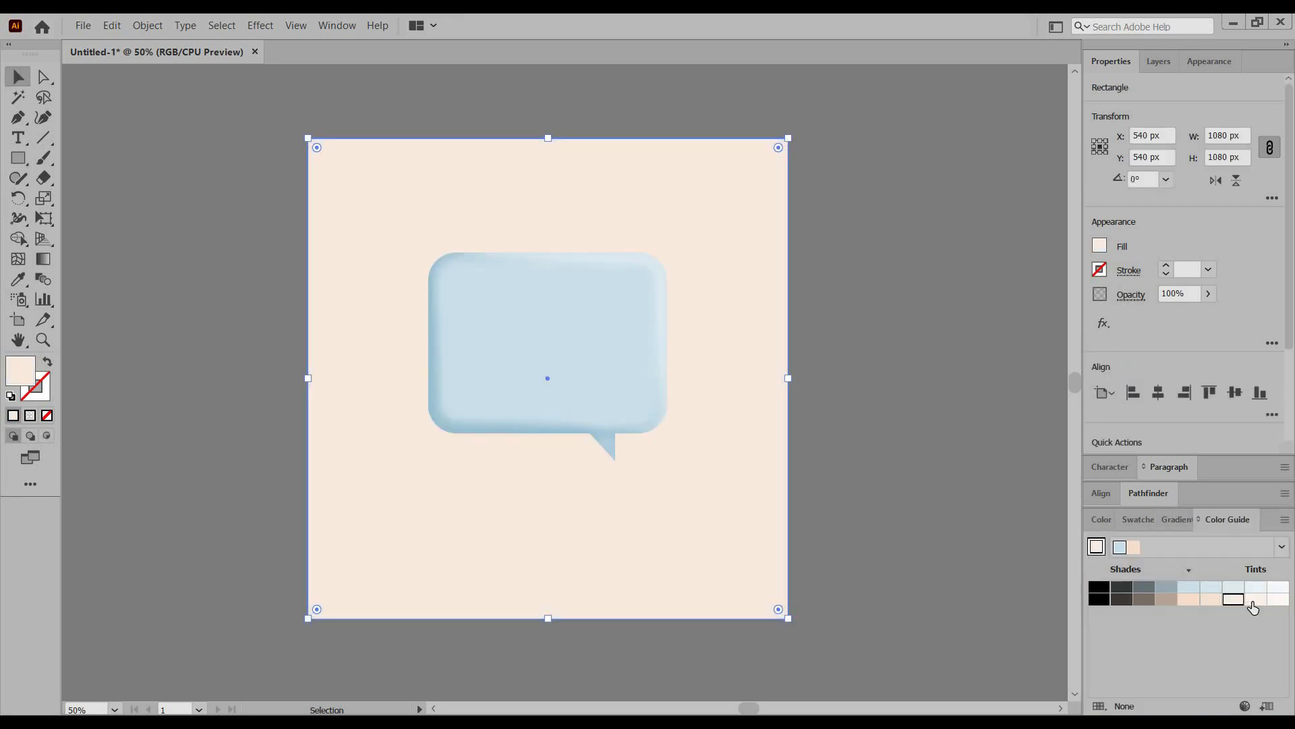
click(1232, 601)
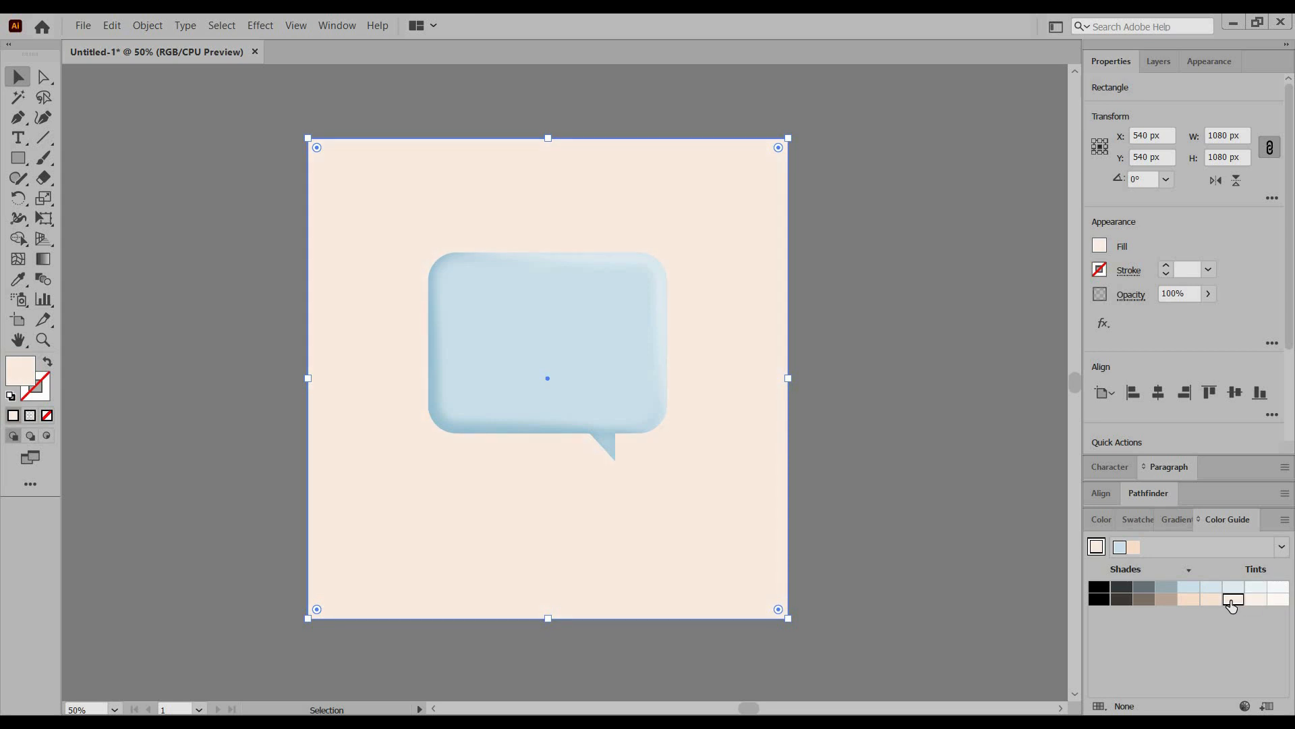
click(905, 513)
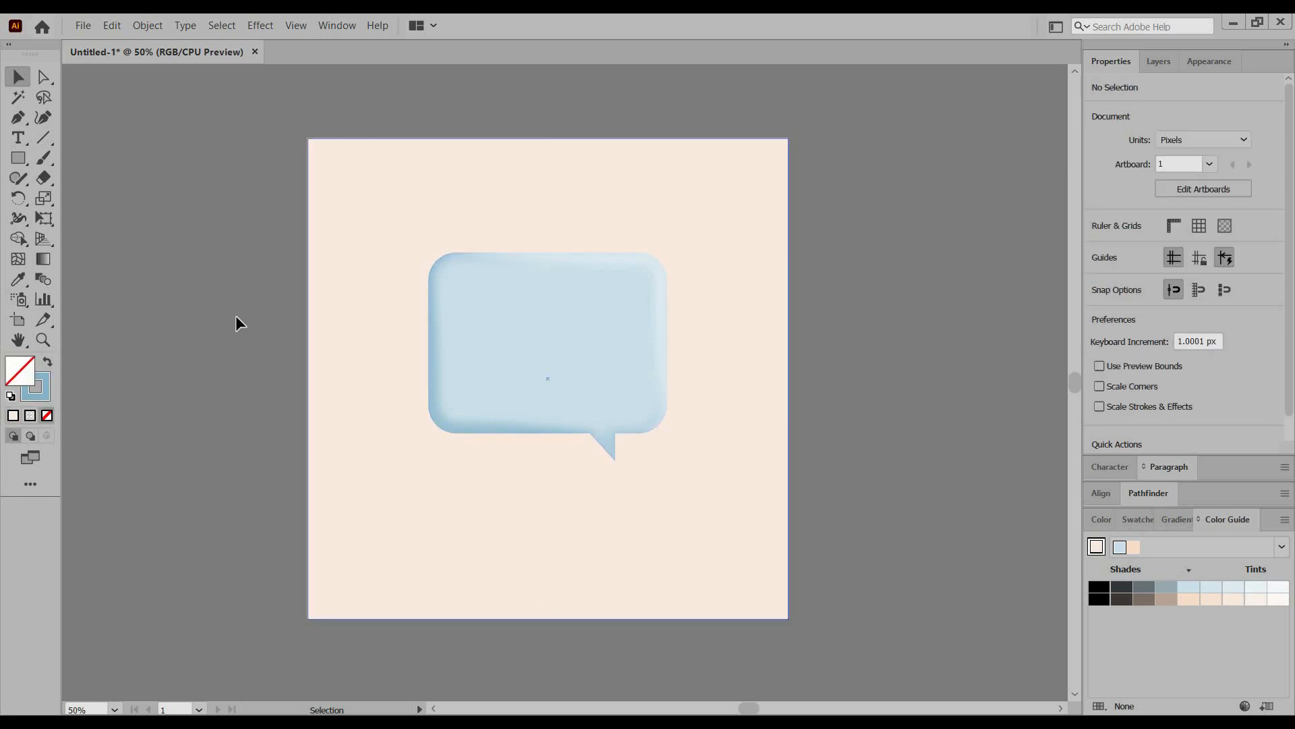
- Draw a rectangle about 583 × 64 px centered below the bubble and give it a black fill with no stroke
click(18, 160)
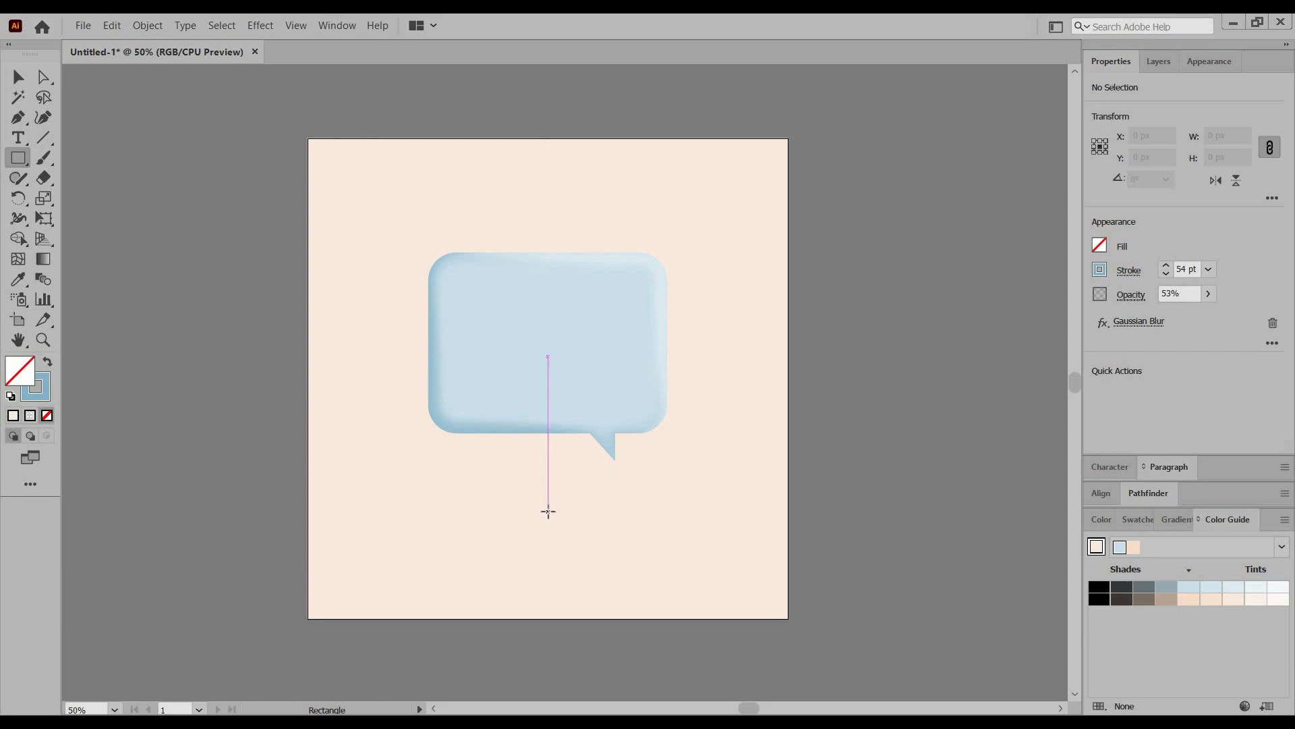
drag(547, 512, 678, 526)
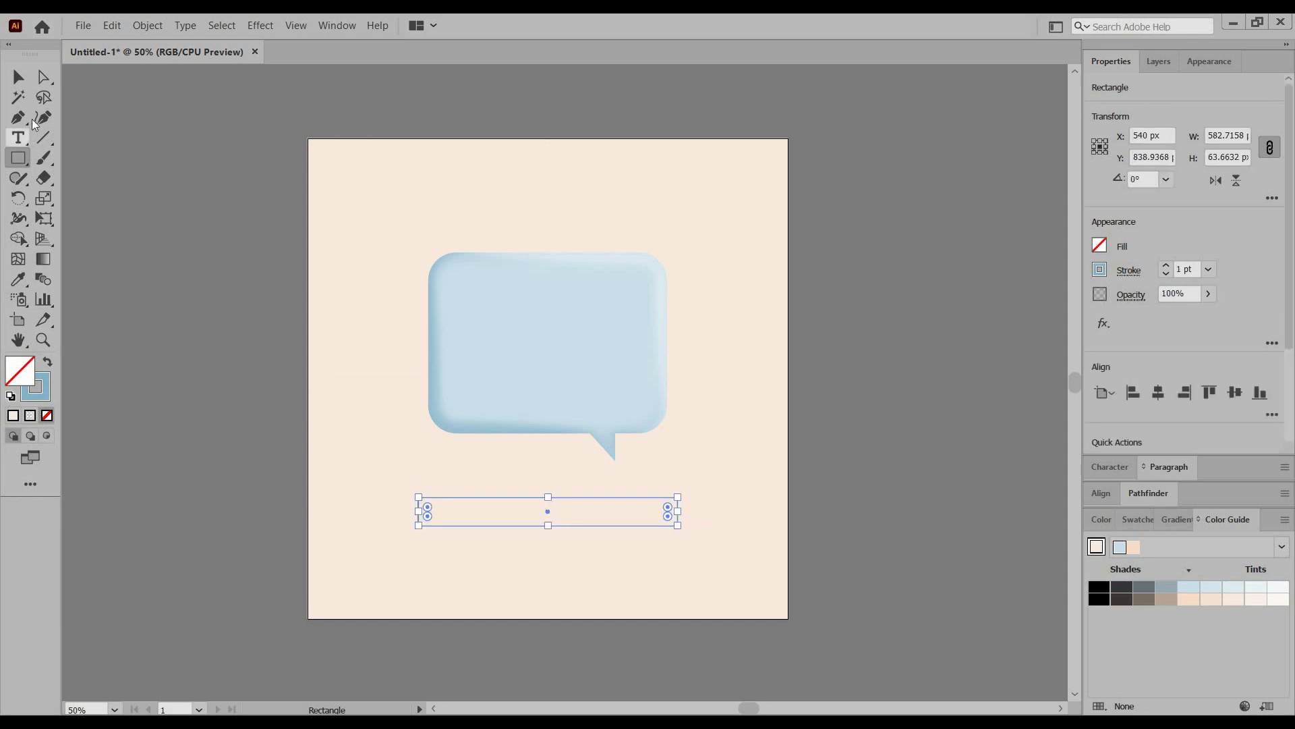
click(43, 77)
click(1098, 586)
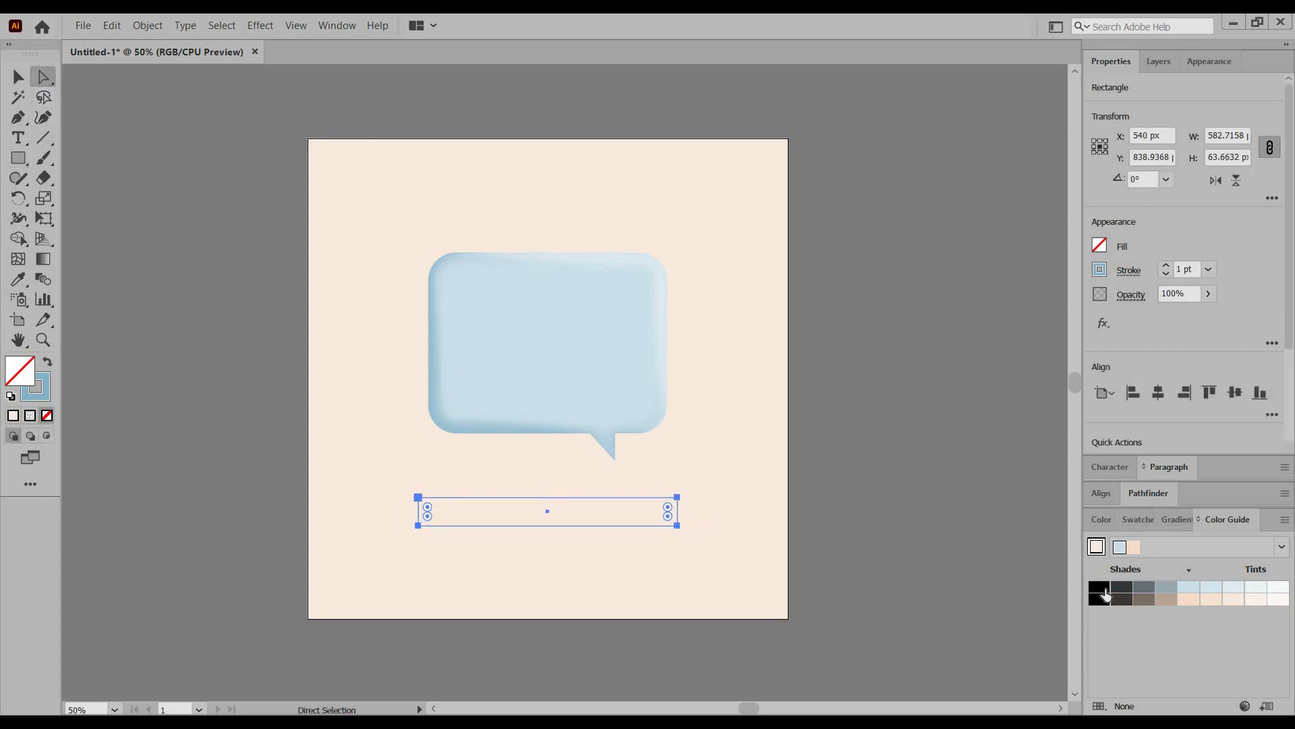
click(36, 398)
click(46, 415)
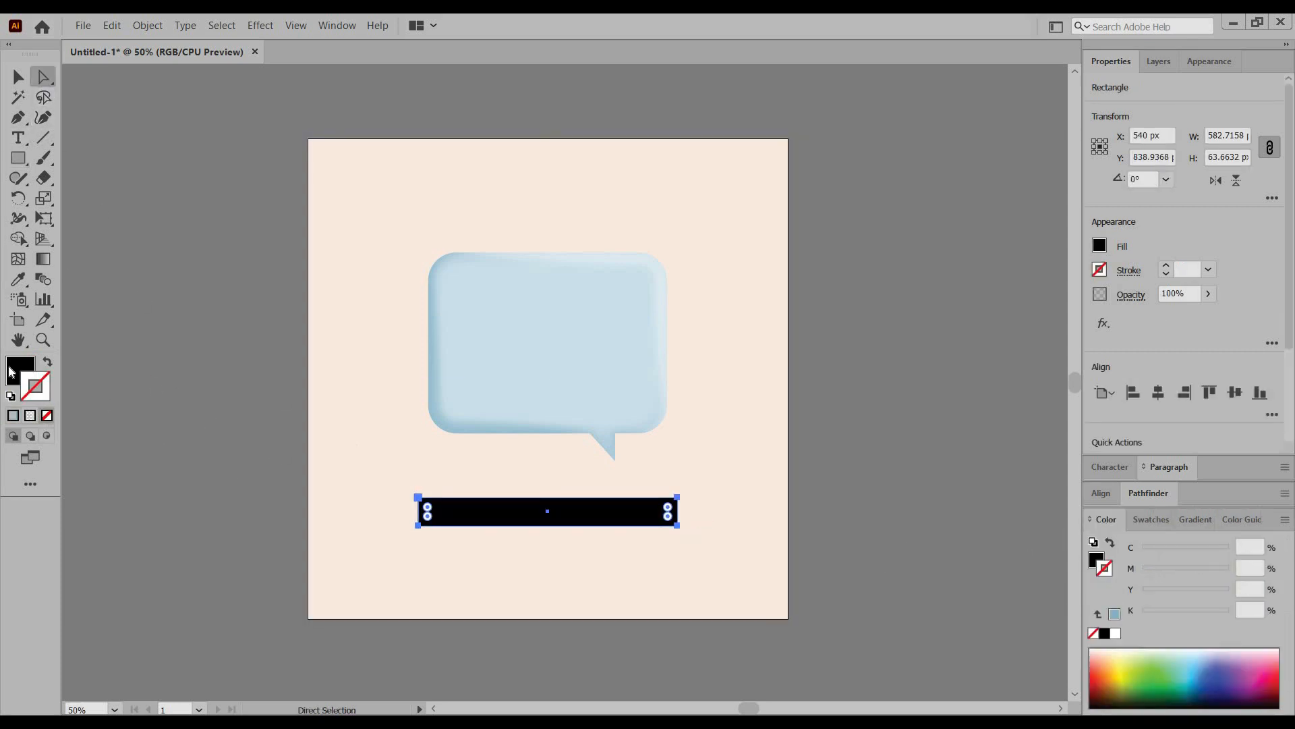
- Move the black rectangle's two upper corner points inward and down to form a flat trapezoid
drag(424, 502, 458, 515)
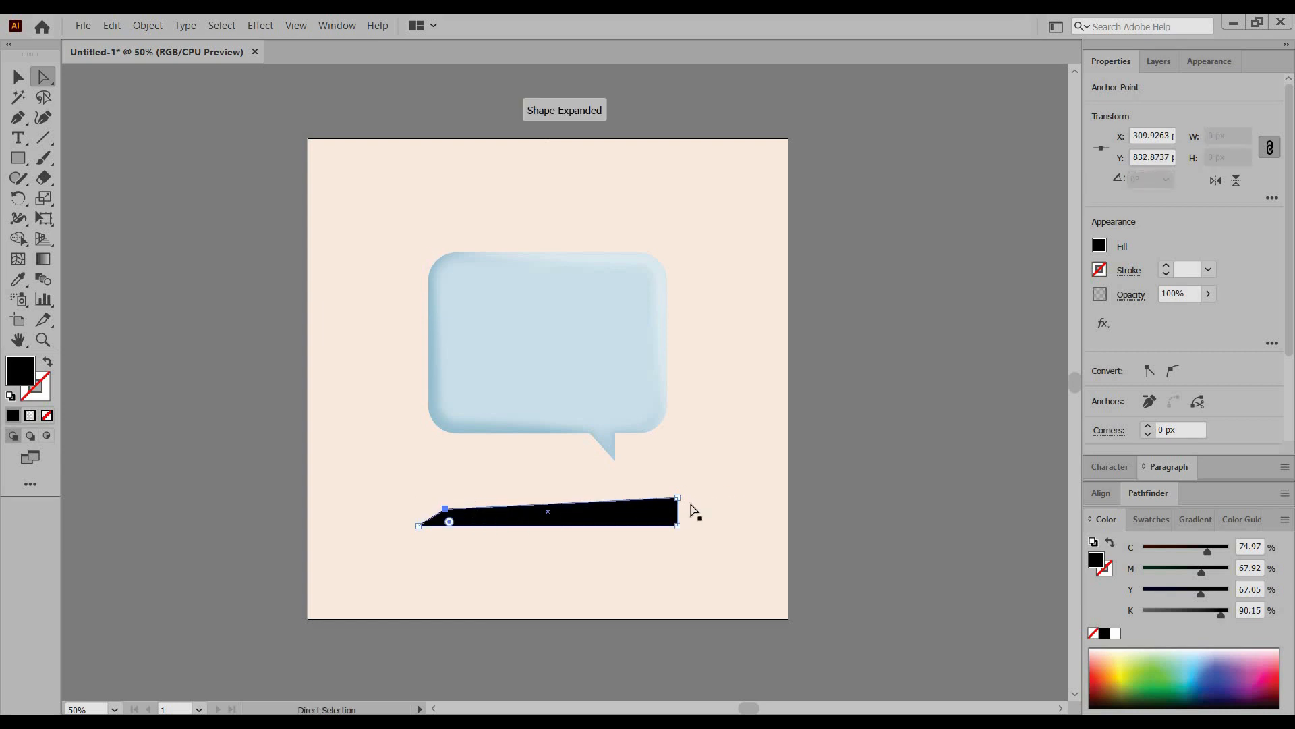
drag(662, 503, 650, 507)
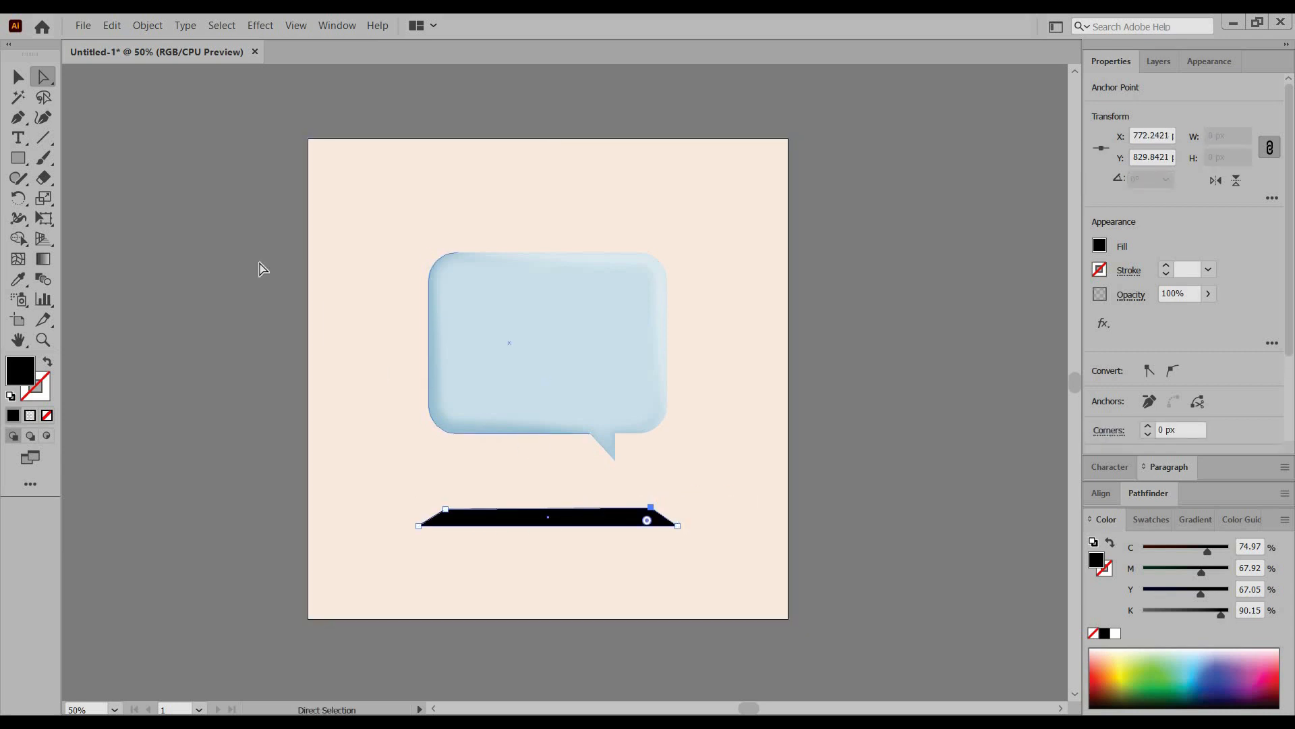
click(18, 77)
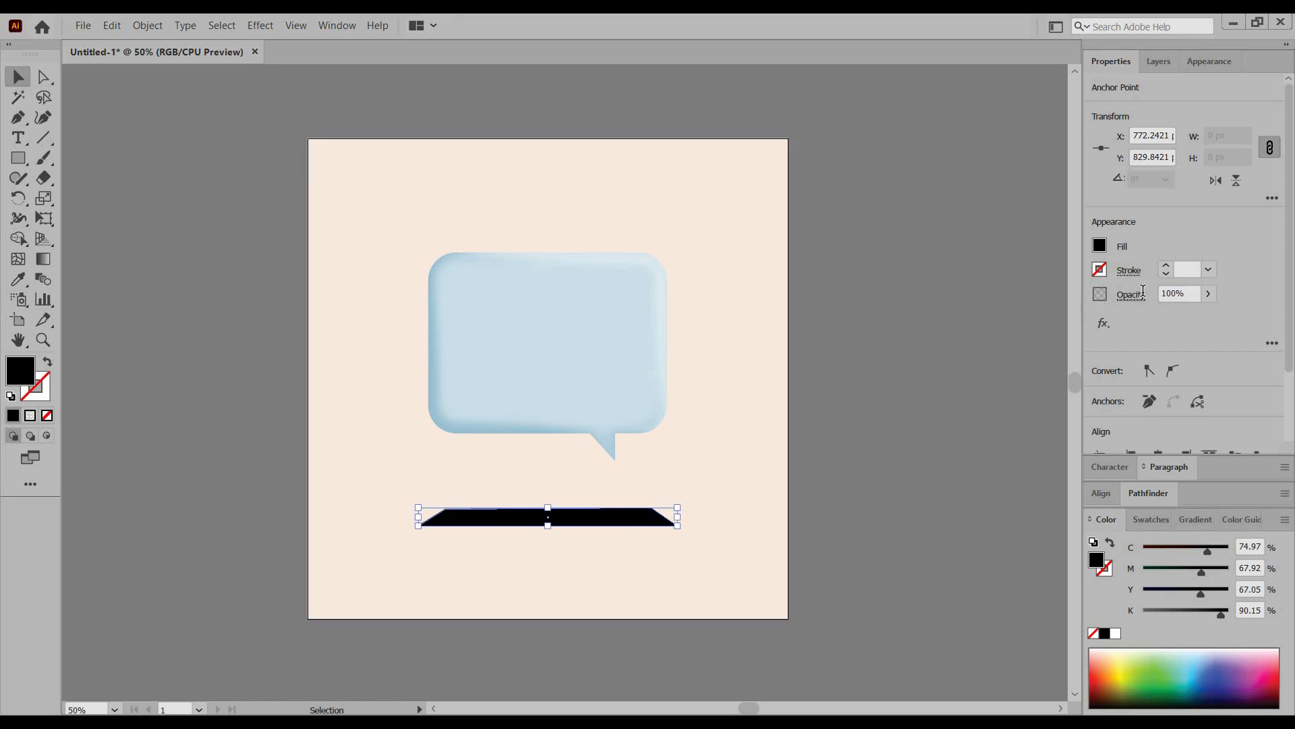
- Lower the black trapezoid's opacity to 26% and reselect the shape
click(1175, 289)
text(26)
click(851, 512)
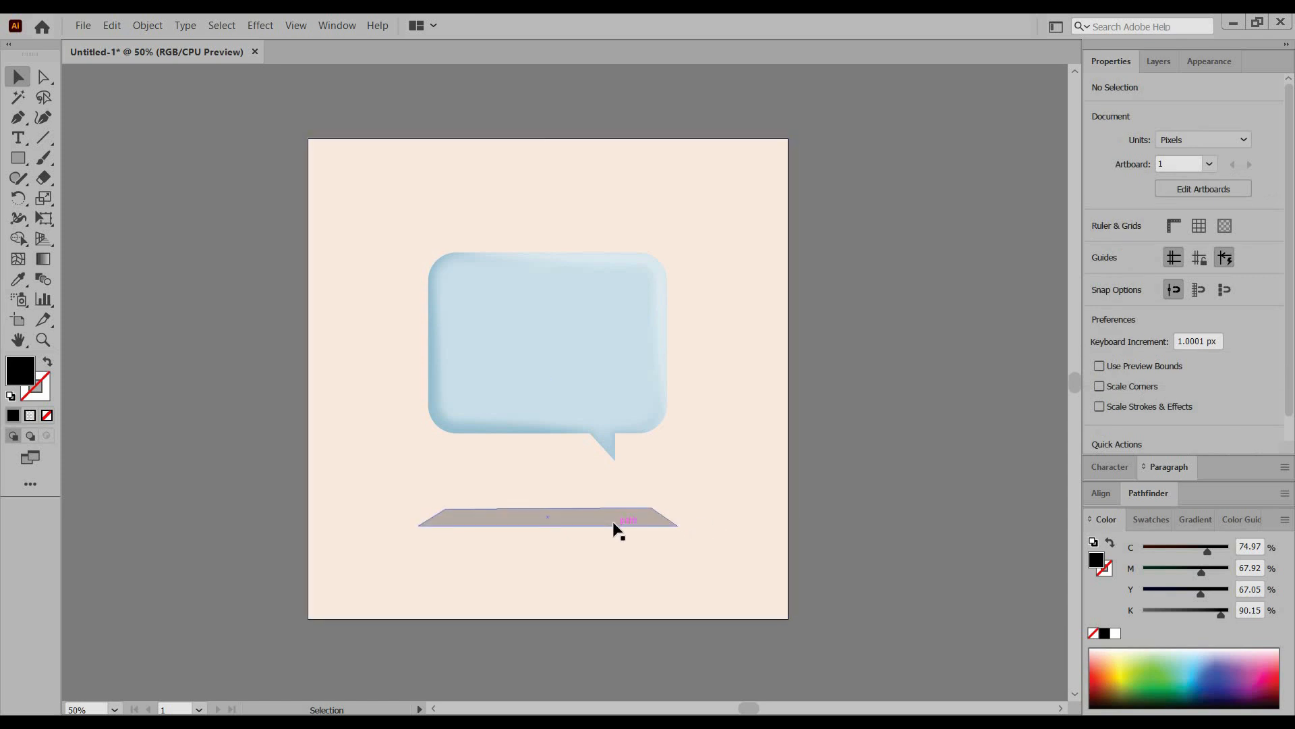
click(613, 522)
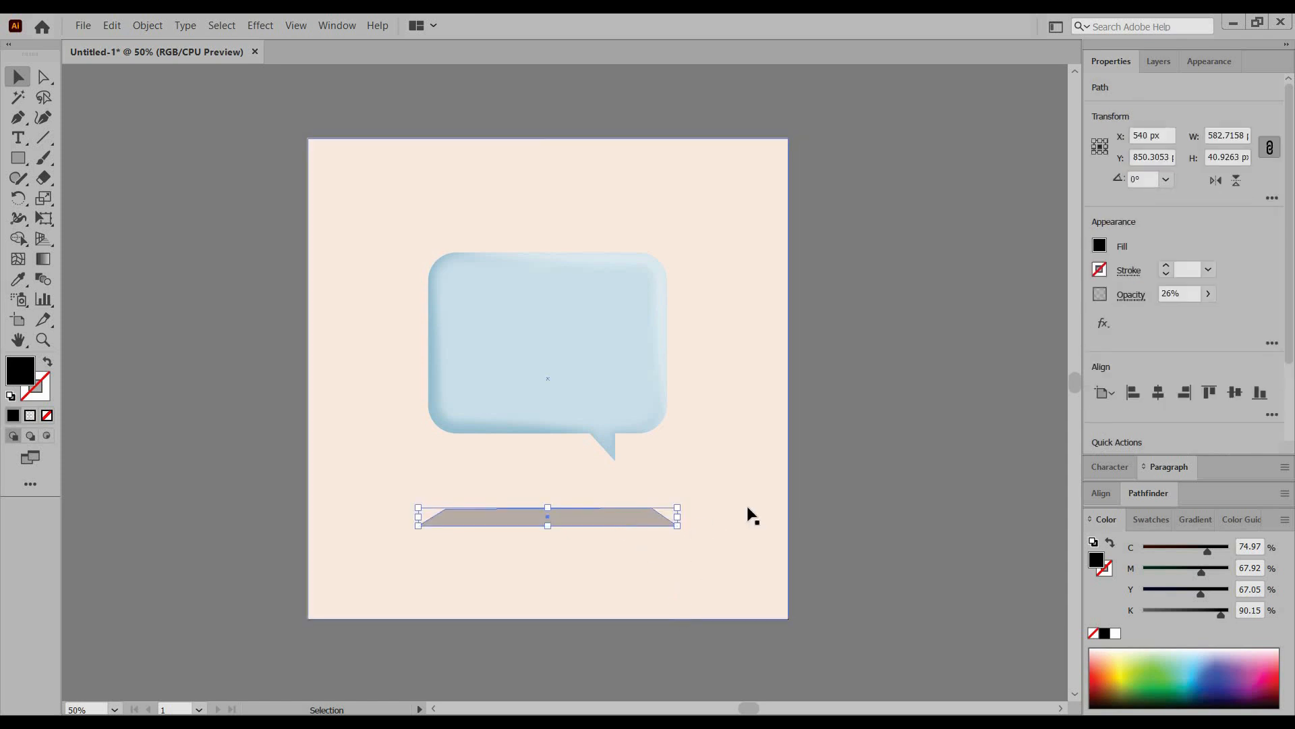
- Apply a Feather effect with a 16 px radius to the trapezoid below the bubble
click(267, 28)
mouse_move(337, 179)
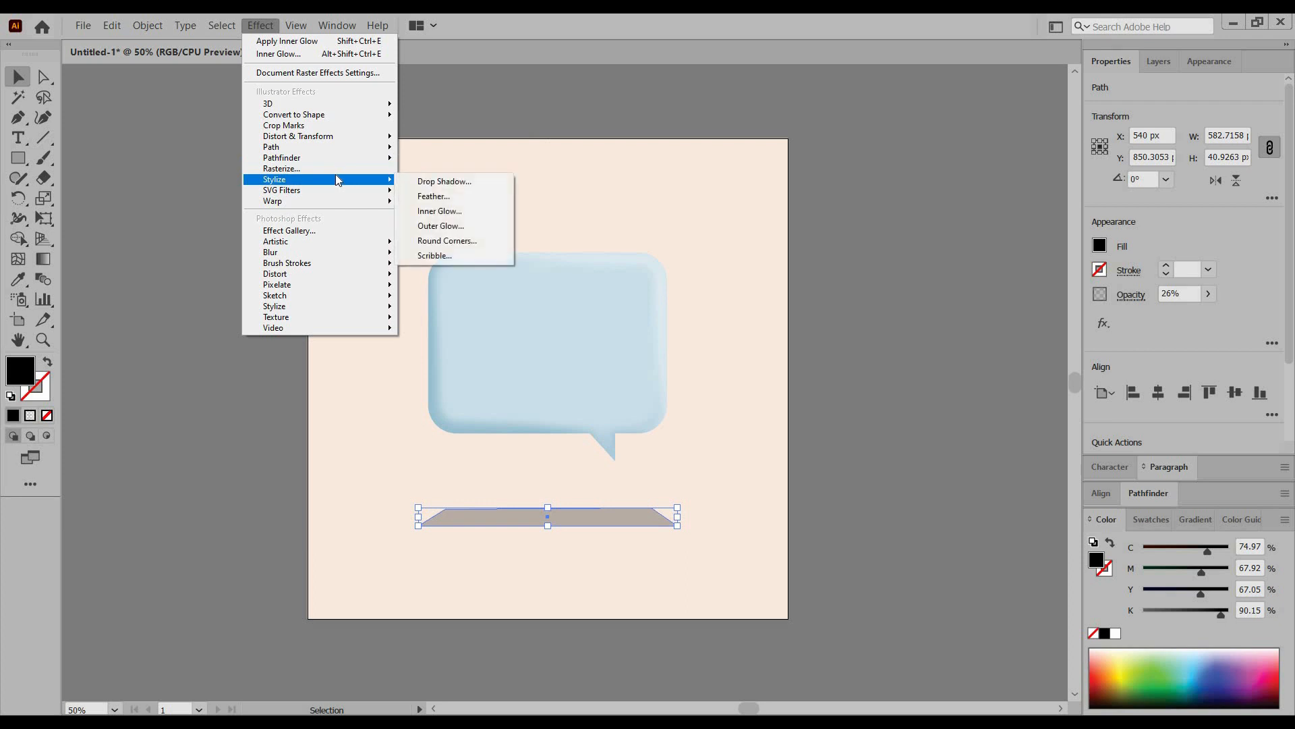
click(461, 197)
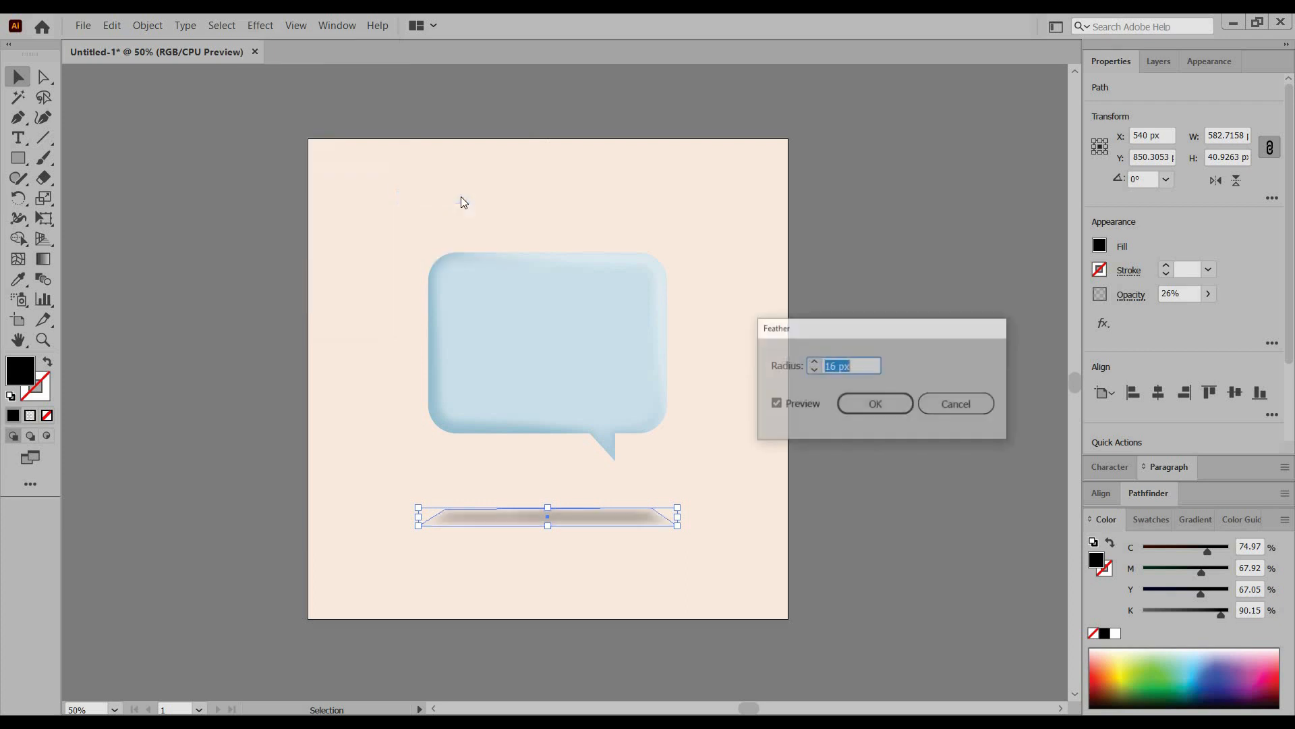
click(871, 406)
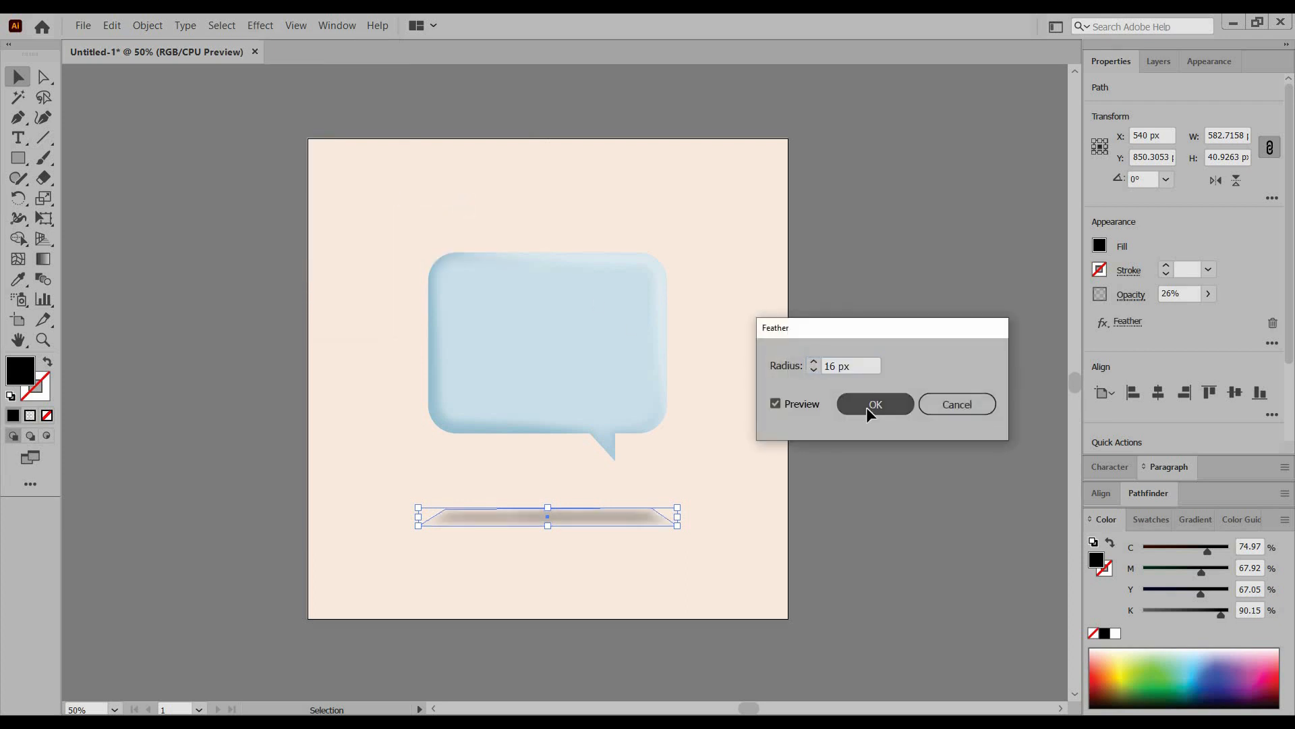
- Apply a Gaussian Blur to the feathered trapezoid and widen the ground shadow slightly on both sides
click(255, 27)
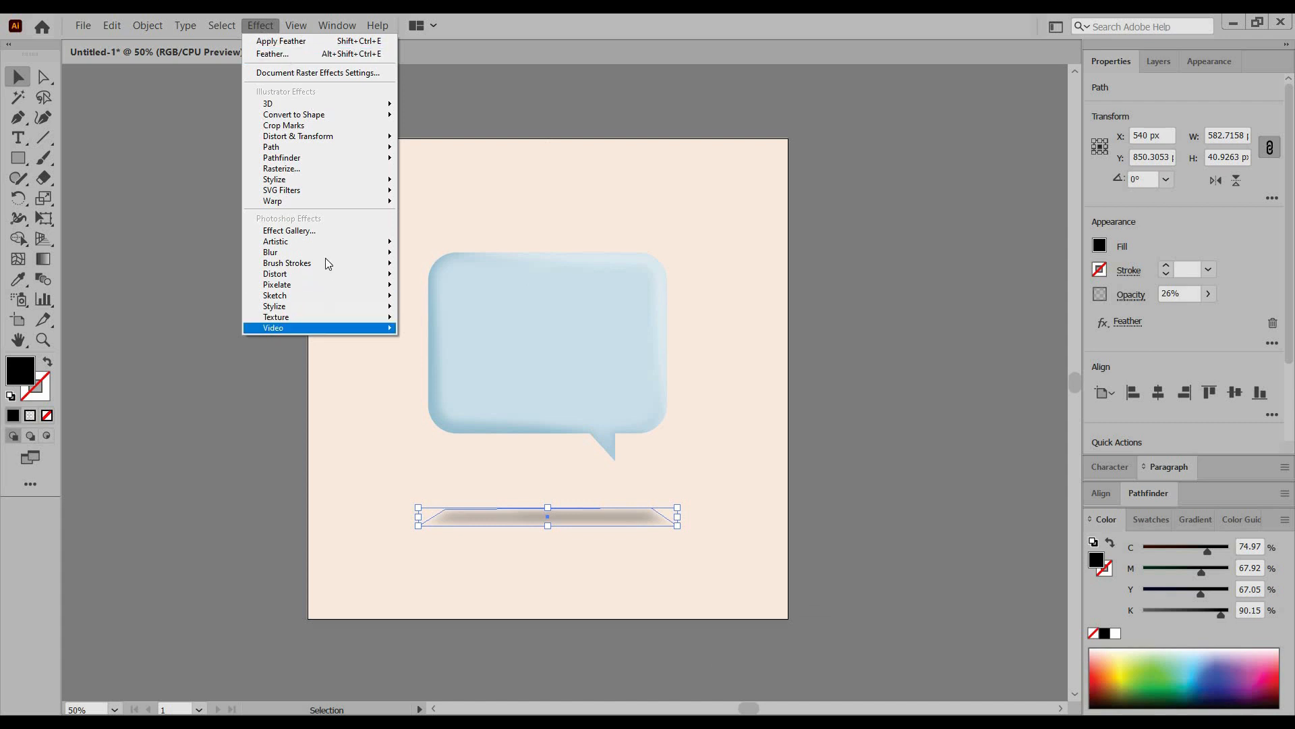
mouse_move(337, 252)
click(438, 251)
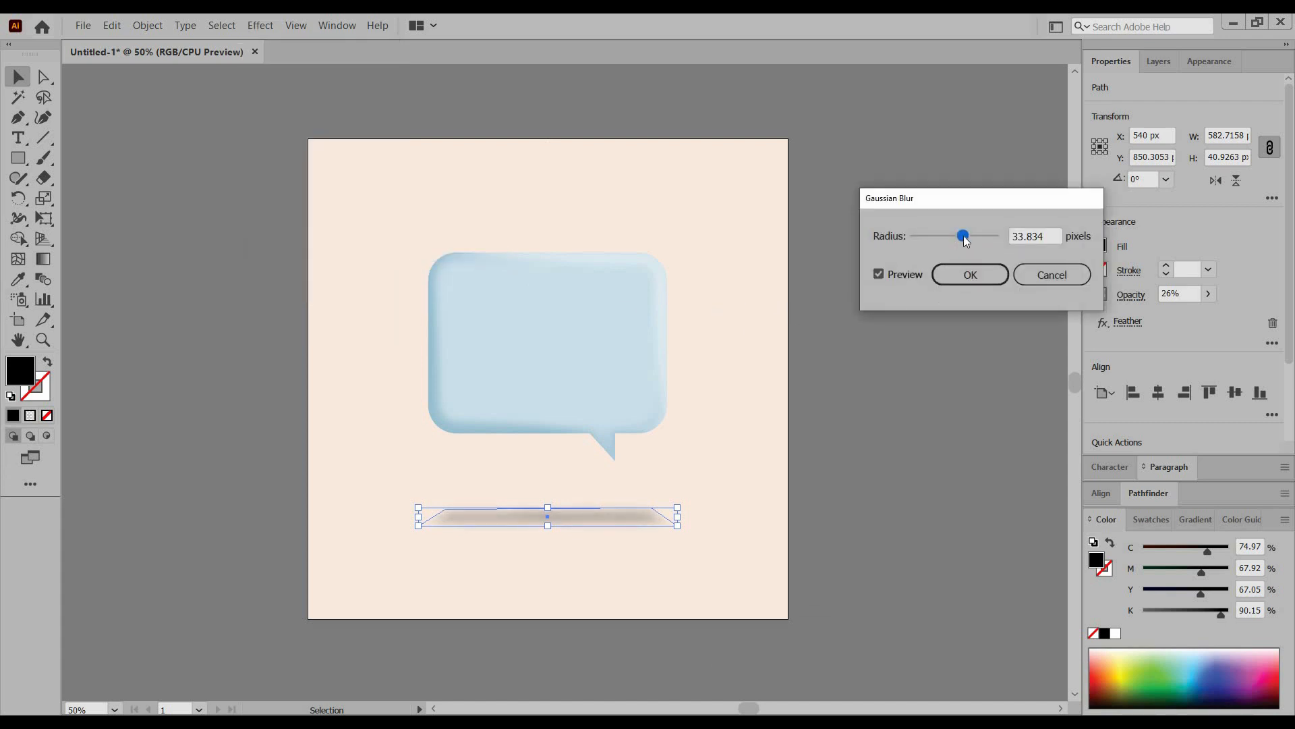
drag(966, 241, 968, 241)
drag(967, 235, 971, 234)
click(983, 277)
click(921, 364)
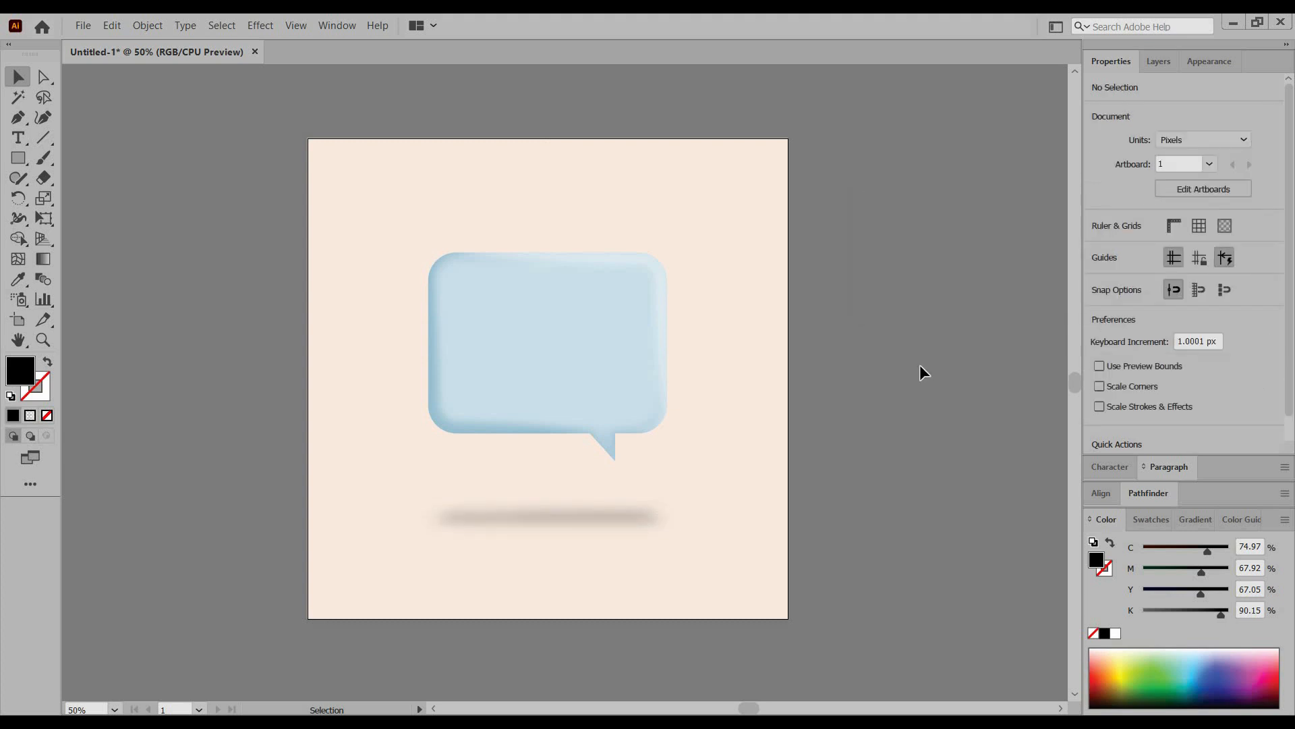
click(633, 526)
drag(678, 517, 685, 517)
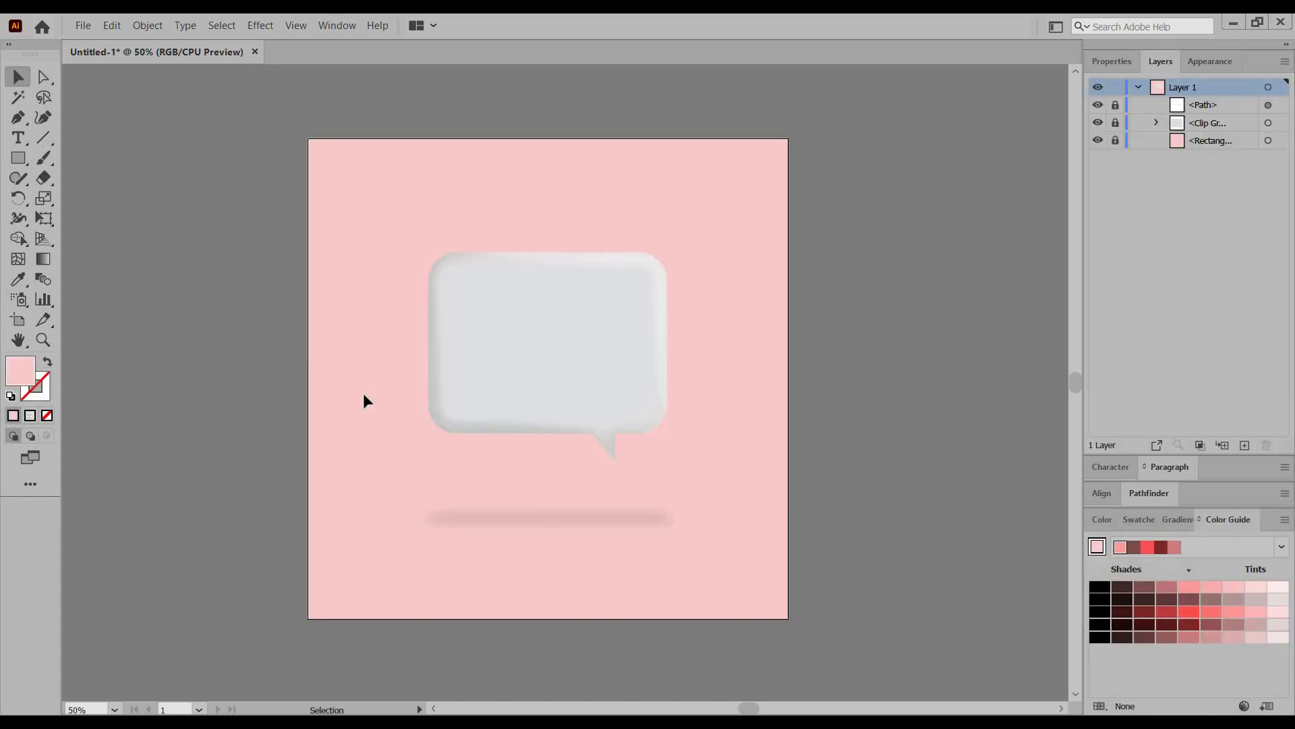
- Draw a rounded salmon-pink square about 118 px wide near the artboard's upper-left corner and place a copy directly below it
click(18, 158)
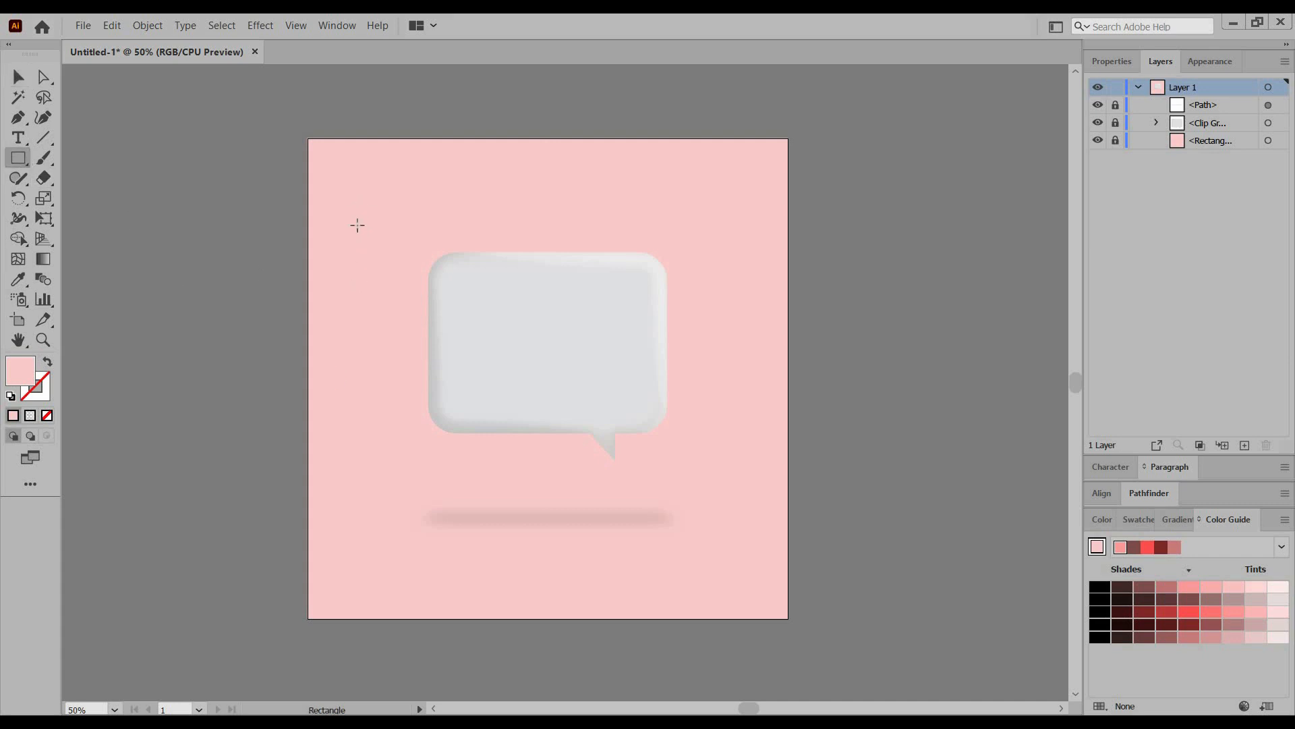
drag(350, 192, 403, 245)
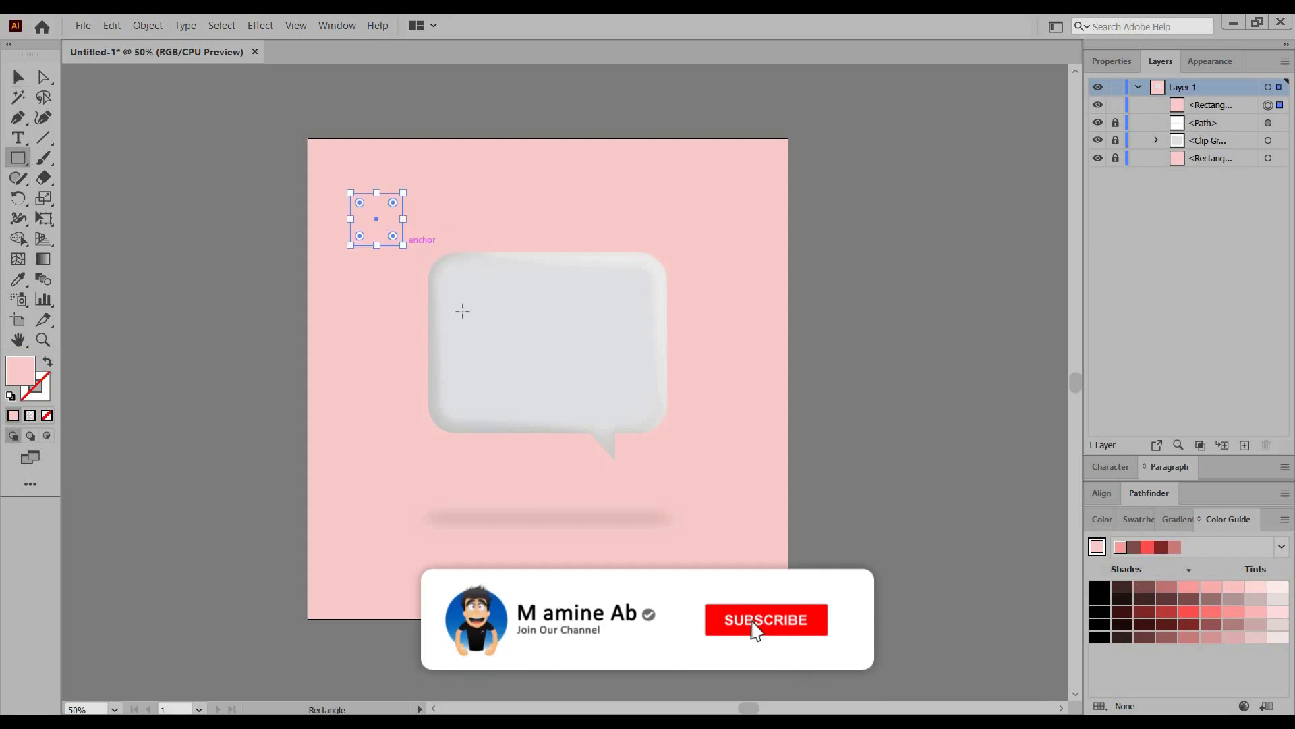
click(1194, 592)
click(18, 77)
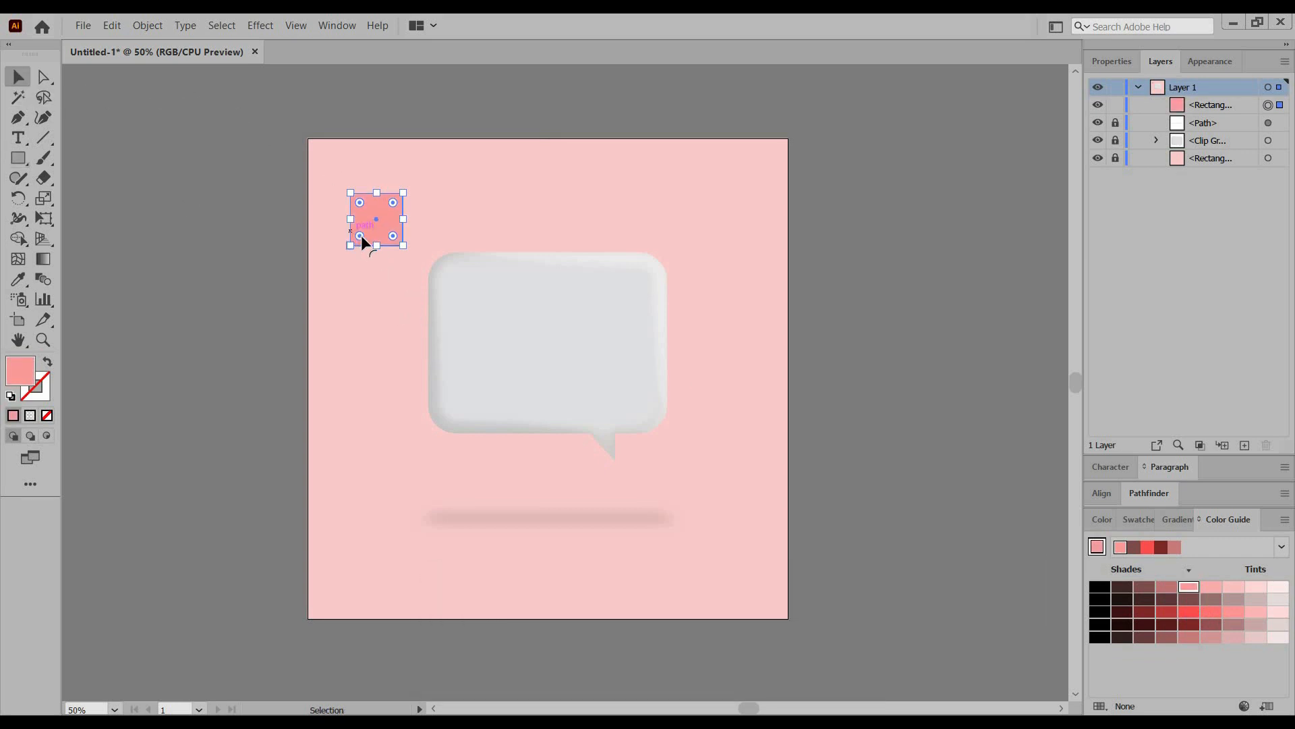
drag(362, 234, 379, 310)
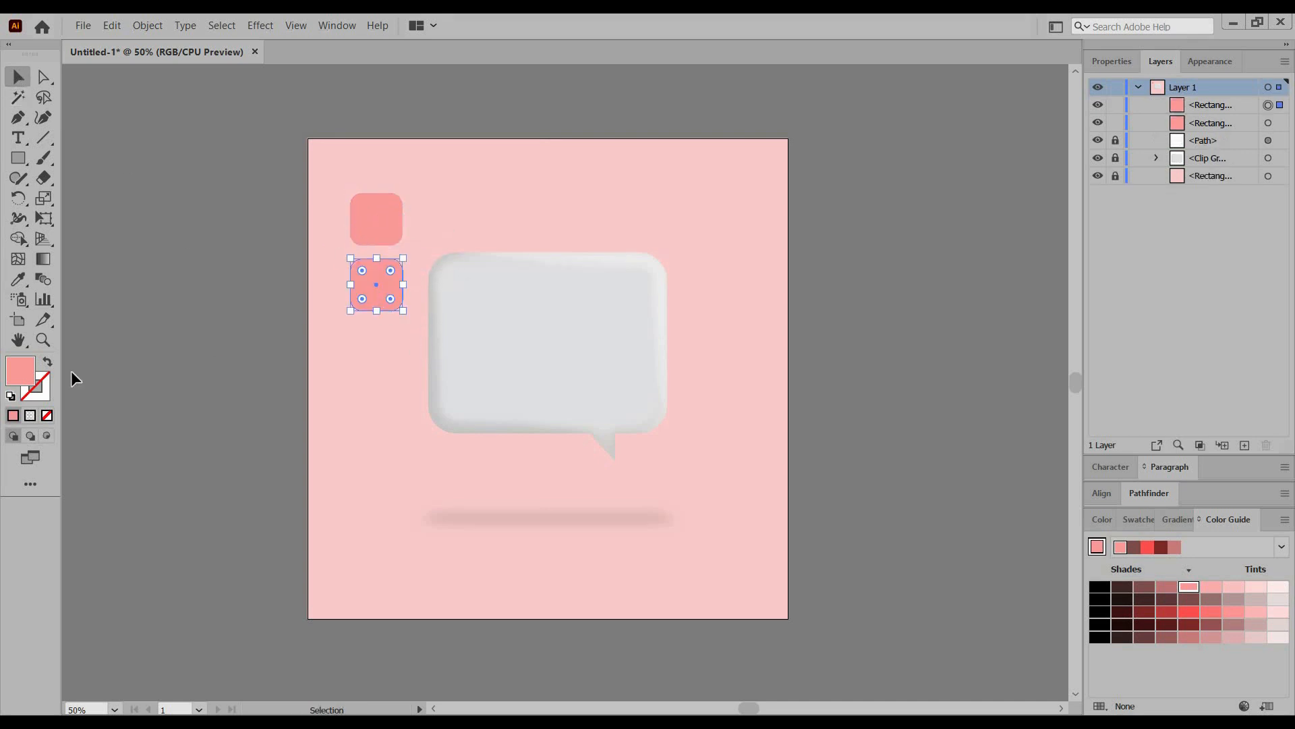
- Swap the lower square's fill to a salmon stroke without fill and set the stroke weight to 14 pt
click(48, 364)
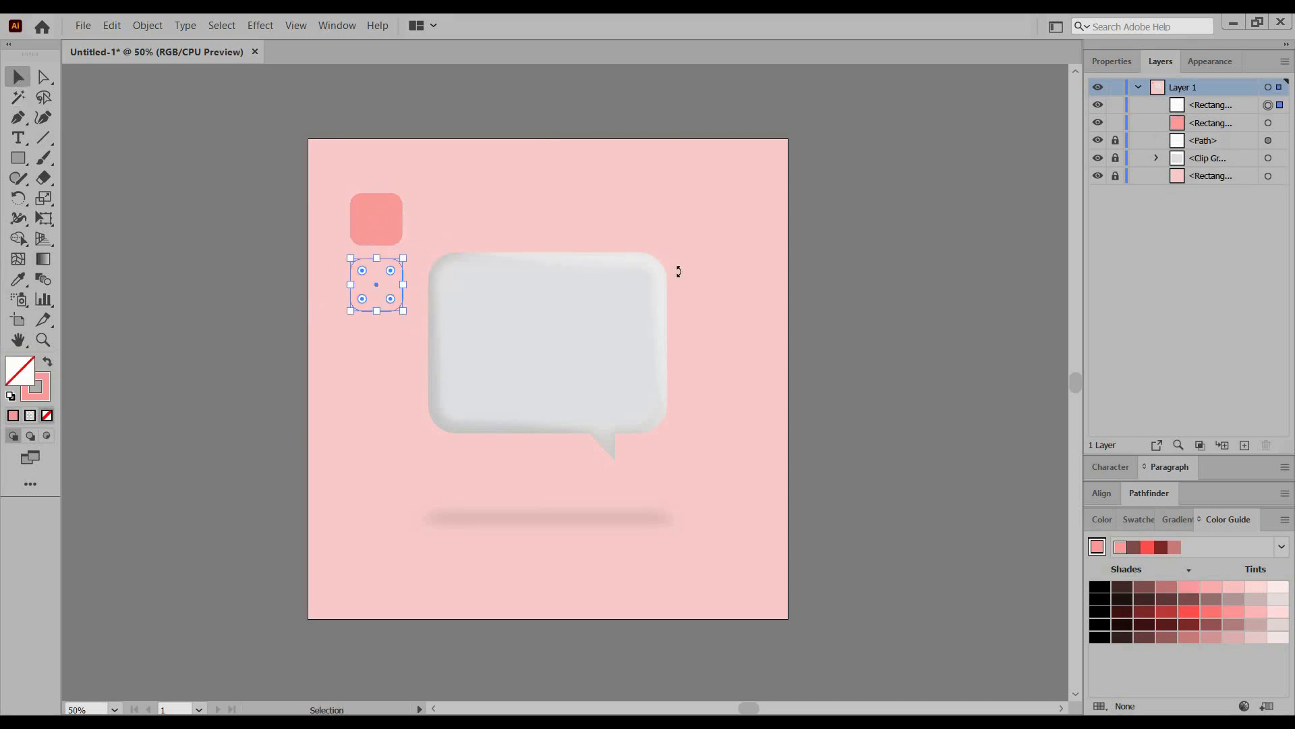
click(1097, 61)
click(1165, 266)
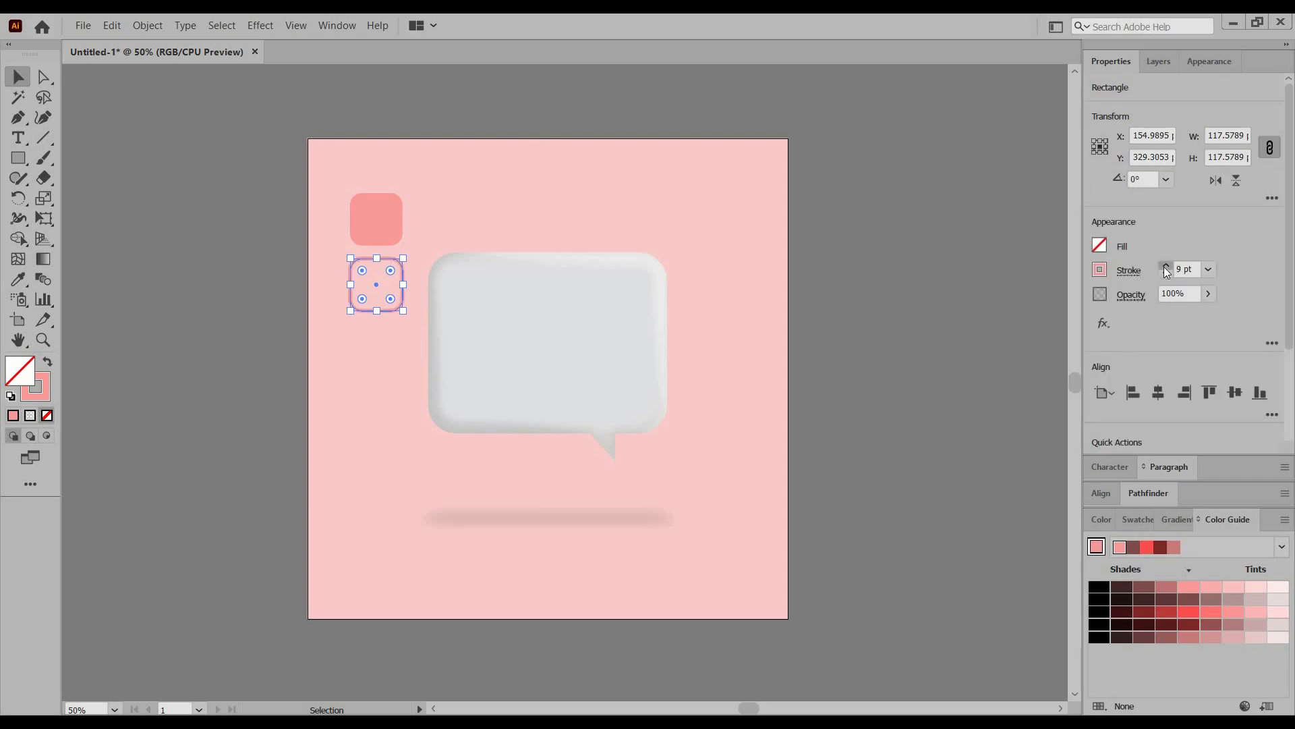
click(1165, 266)
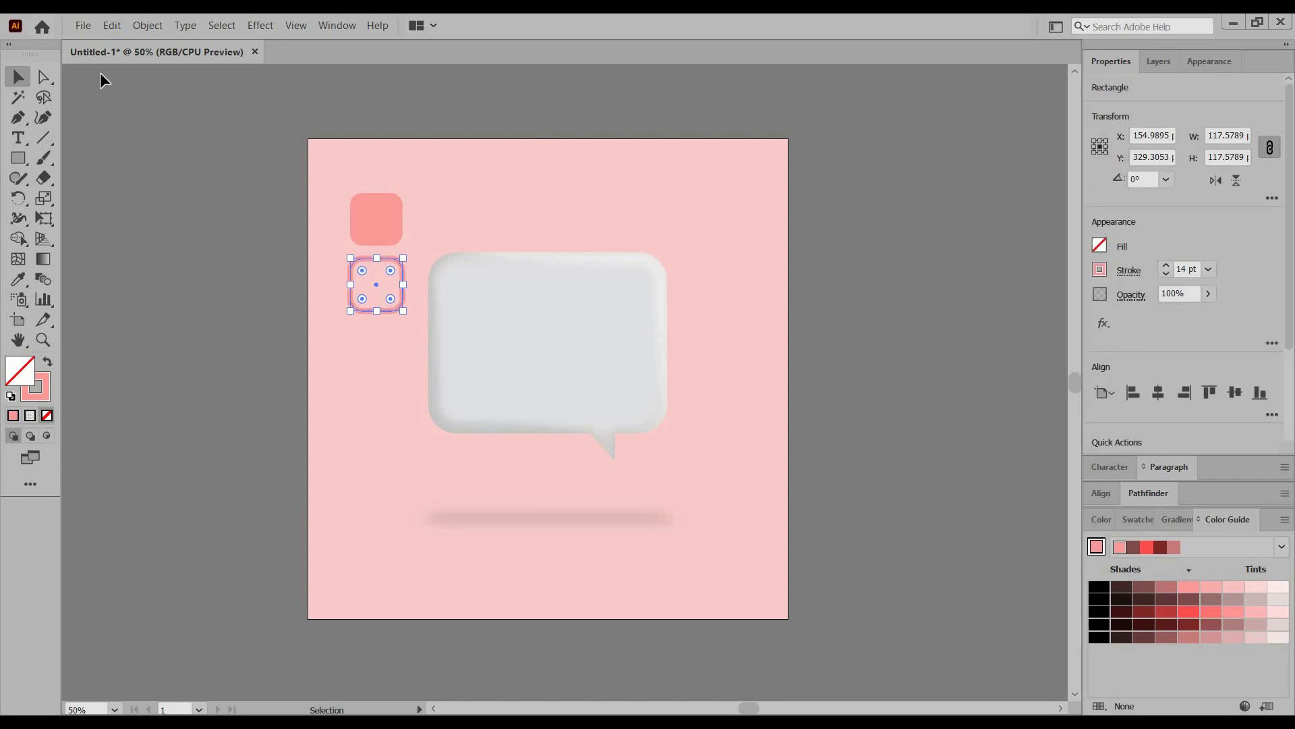
- Delete the outlined square's left side and bottom edge, keeping an open path along the top and right side
click(45, 84)
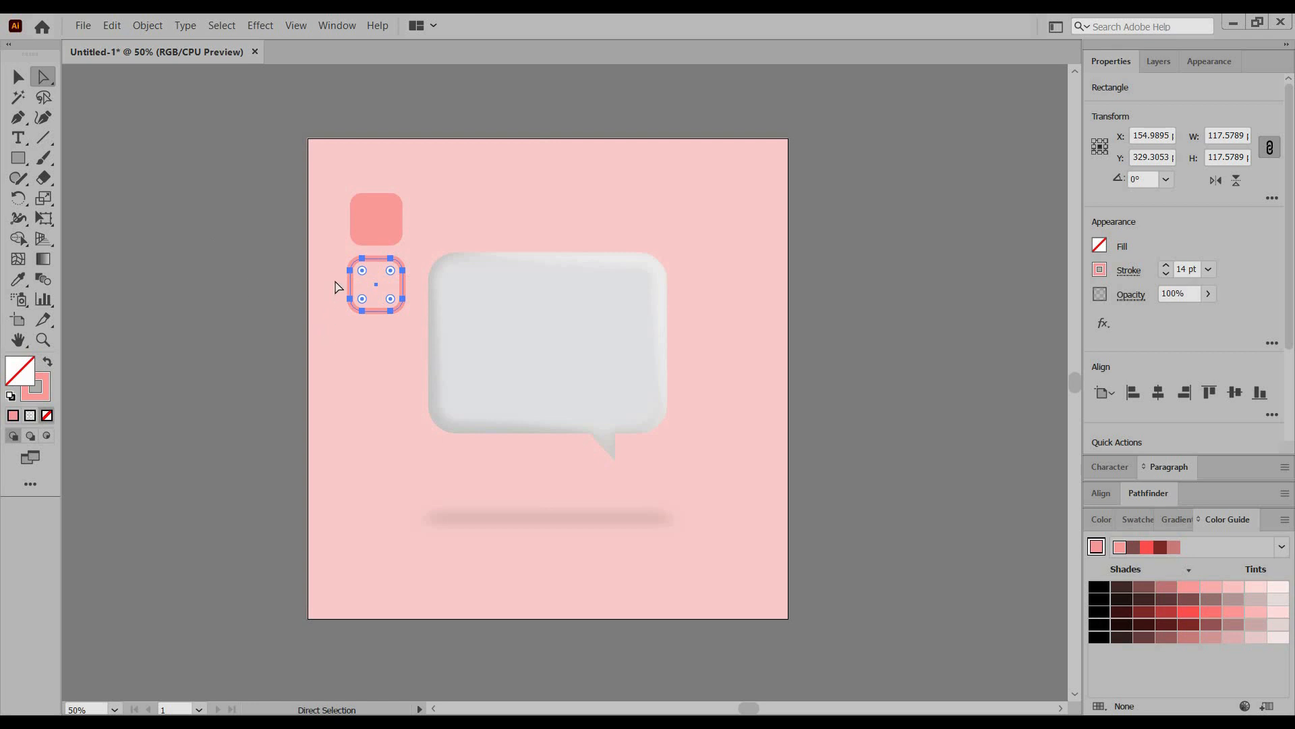
drag(336, 267, 367, 297)
key(Delete)
key(Delete)
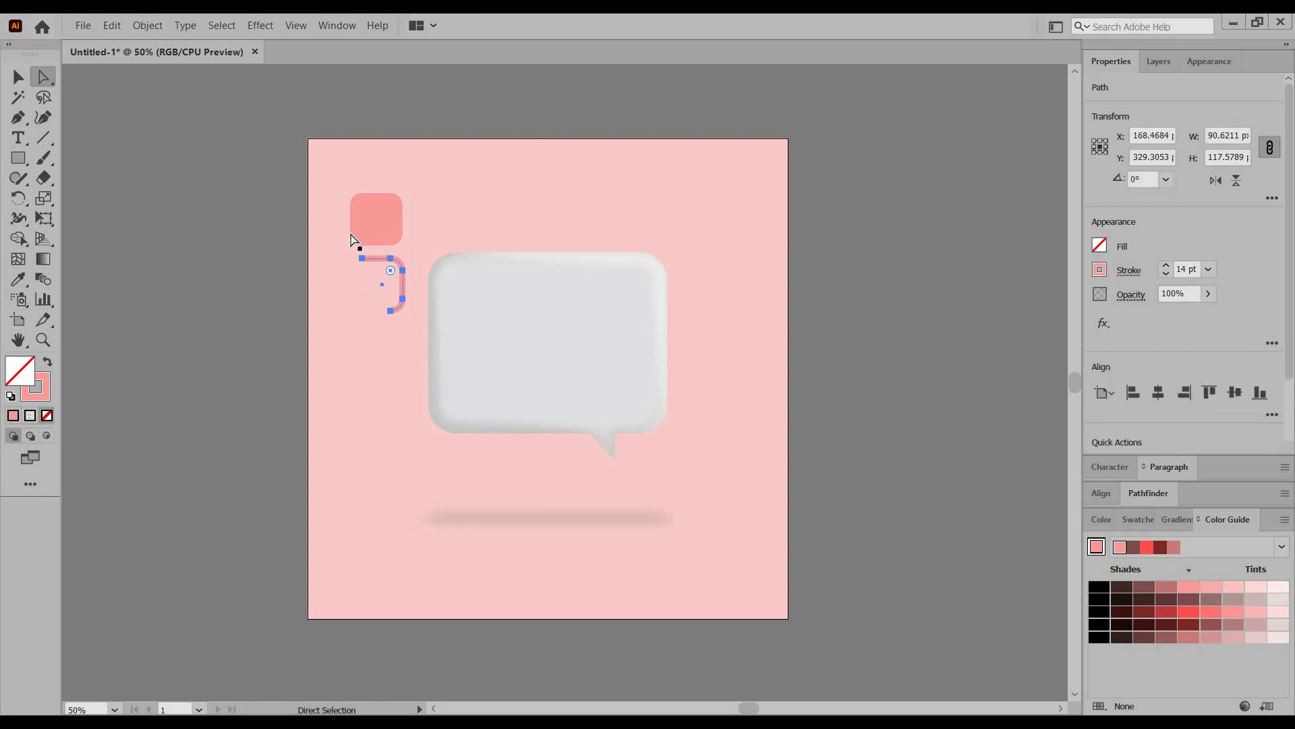
- Give the open path an elliptical width profile tapered at both ends and color its stroke white
click(18, 77)
click(1130, 270)
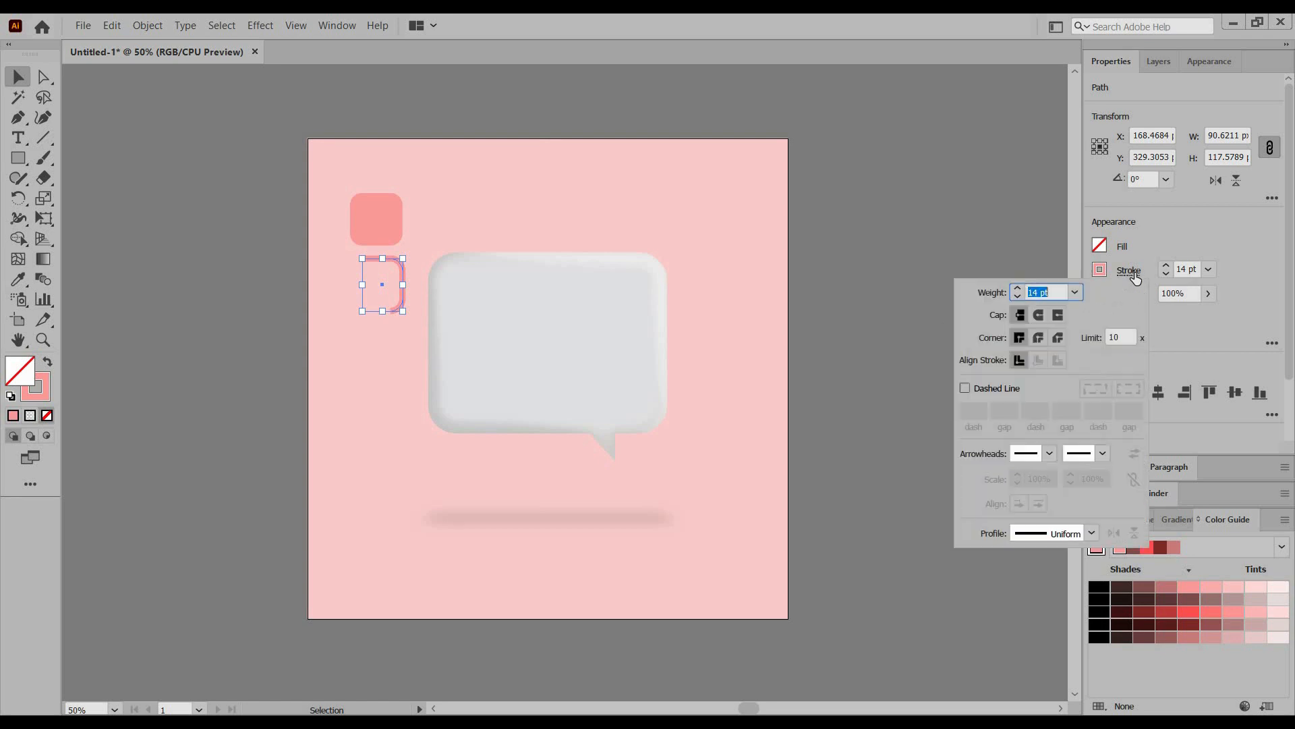
click(1054, 533)
click(1049, 368)
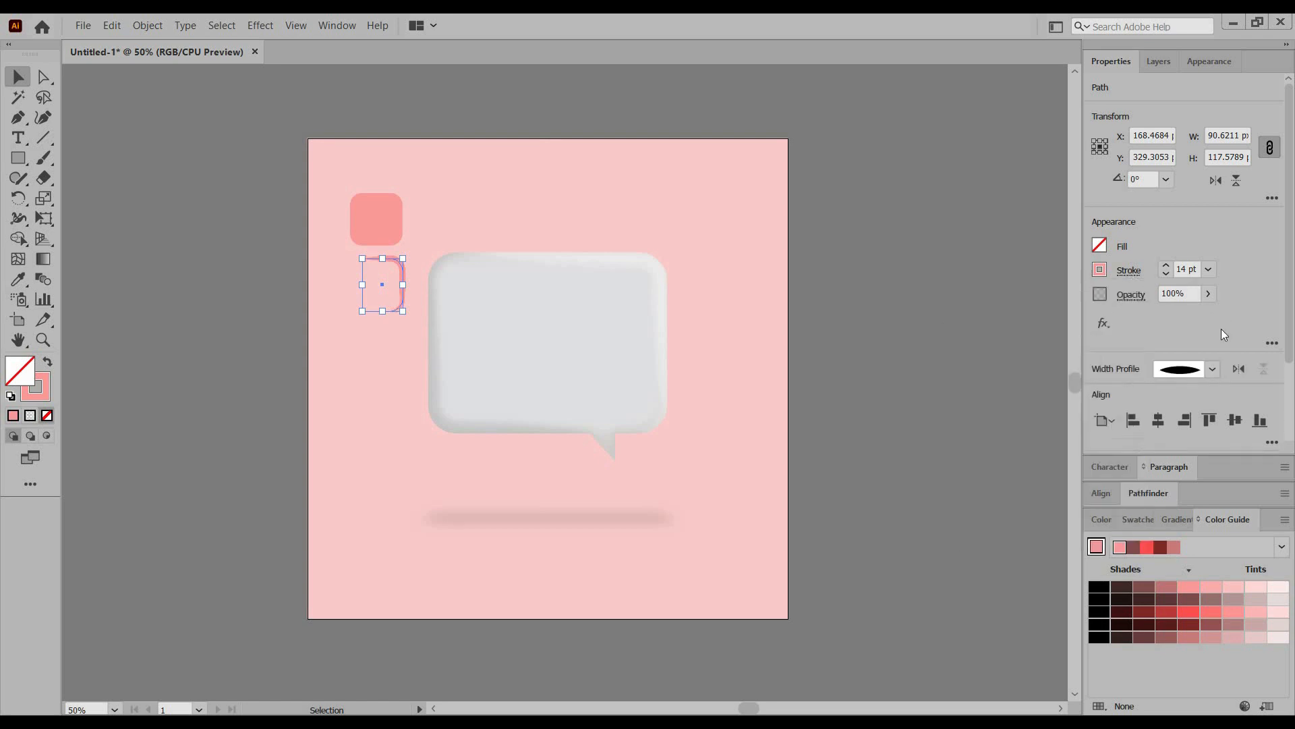
click(1101, 520)
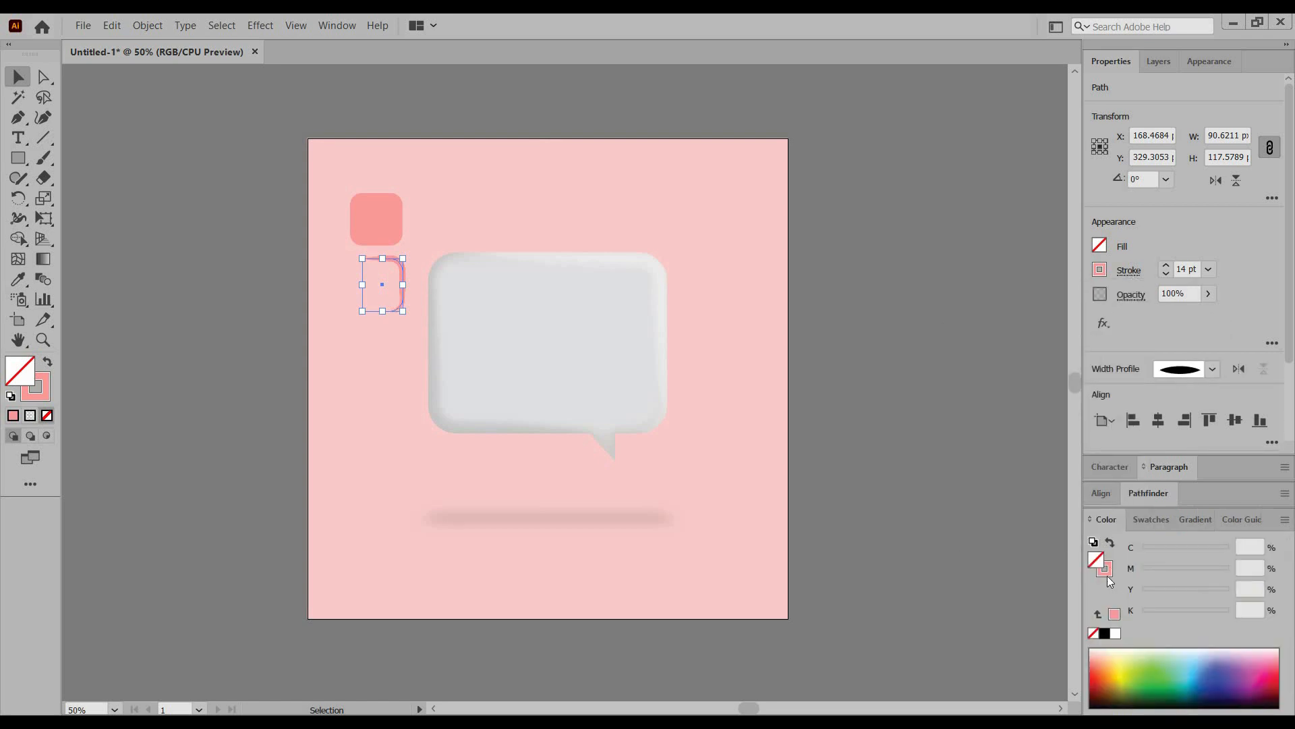
click(1105, 569)
click(1116, 634)
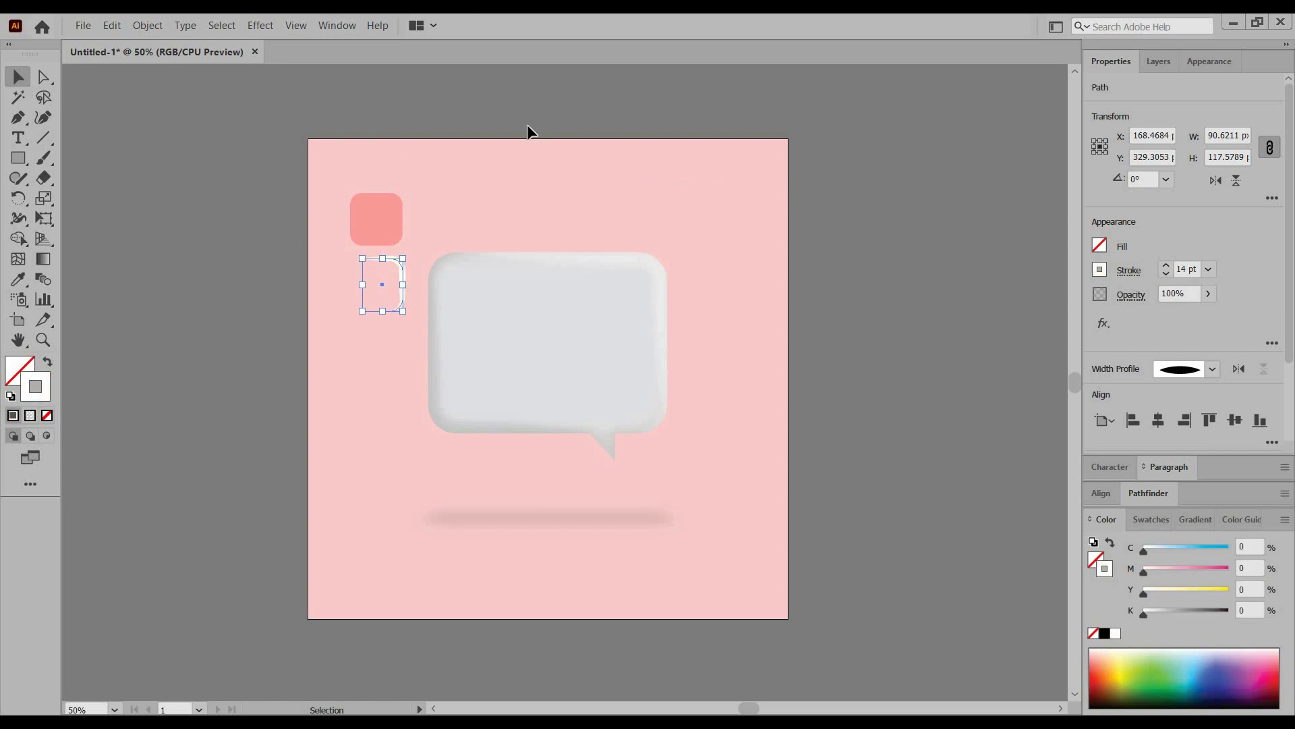
- Apply a Gaussian Blur with a radius of about 40.8 pixels to the white open path
click(267, 25)
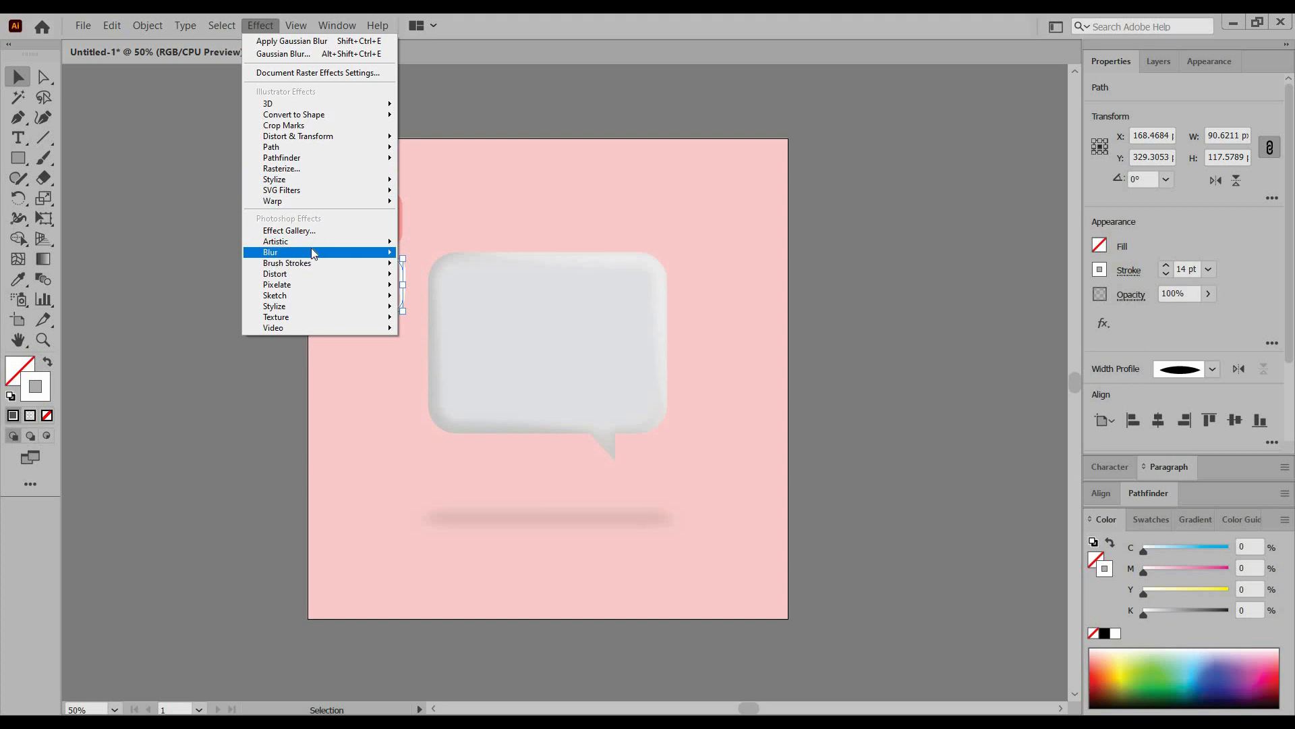
mouse_move(310, 252)
click(409, 259)
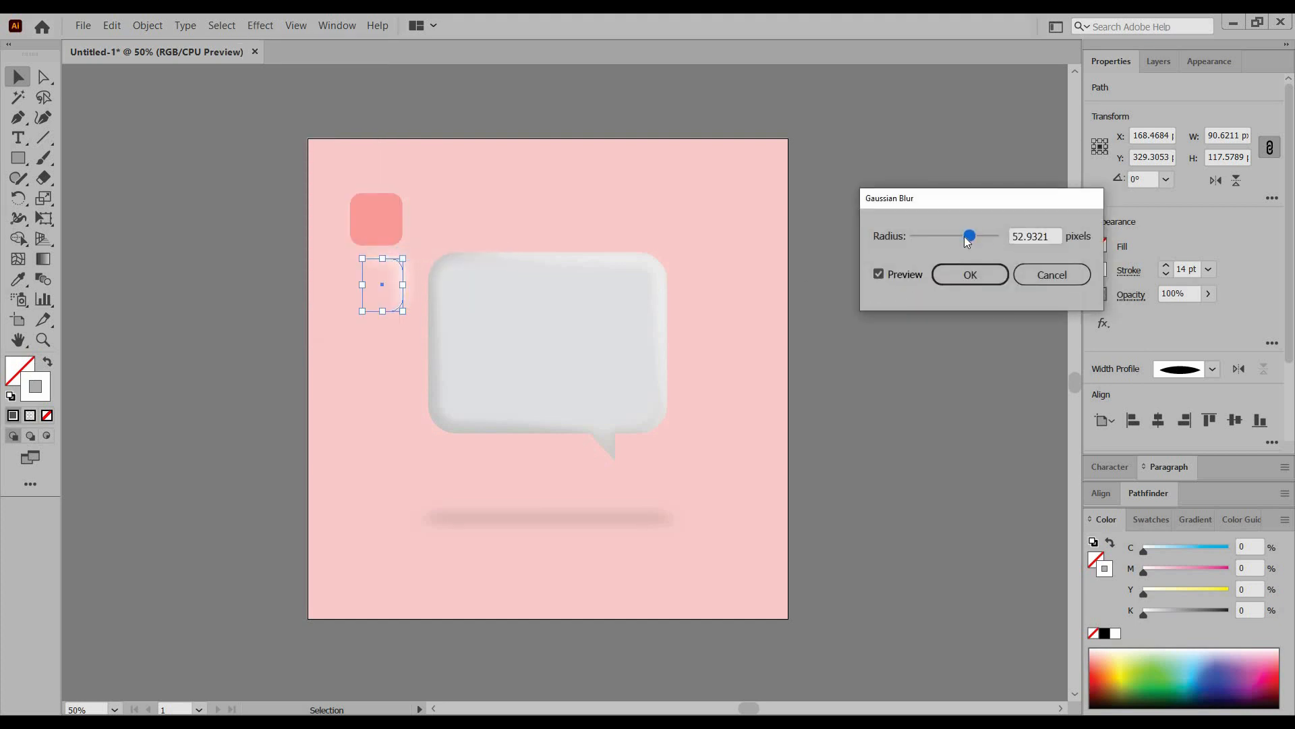
drag(964, 236, 965, 236)
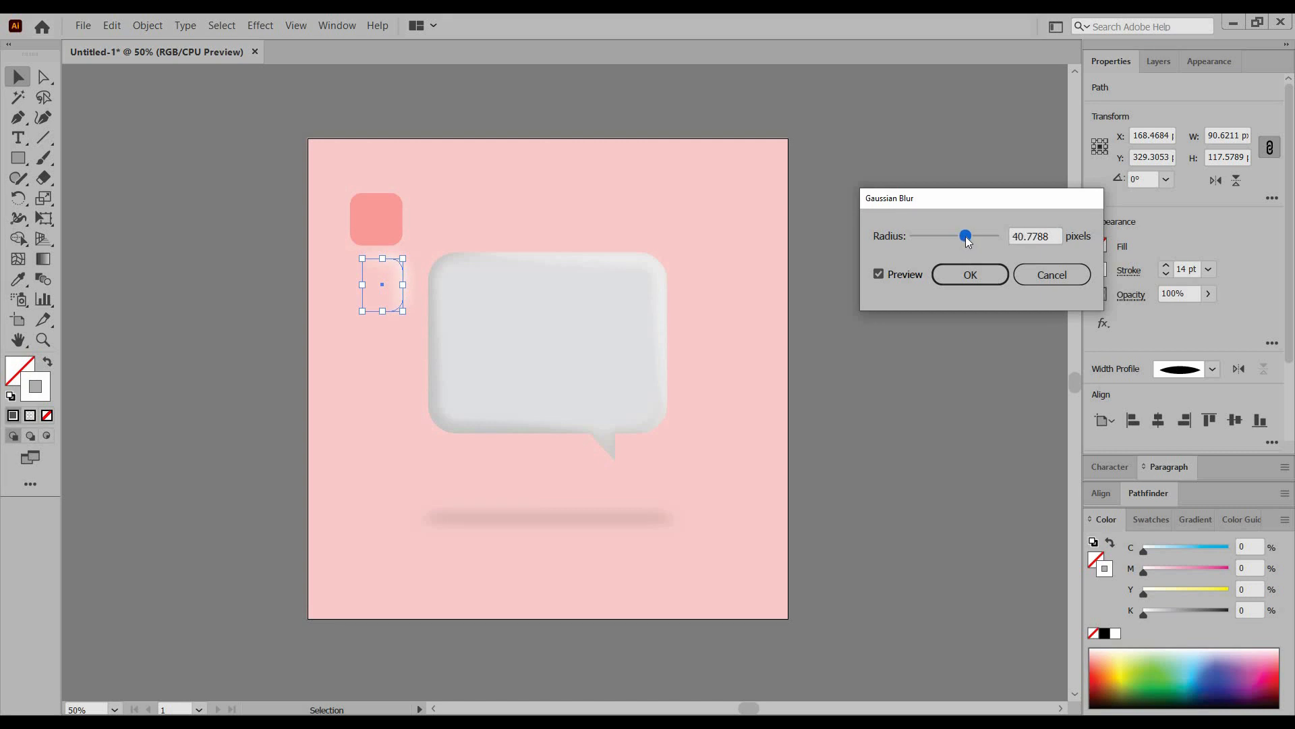
click(973, 276)
- Move the blurred white path onto the salmon square's top-right edge and lower its opacity to 69%
click(404, 322)
drag(404, 282, 407, 225)
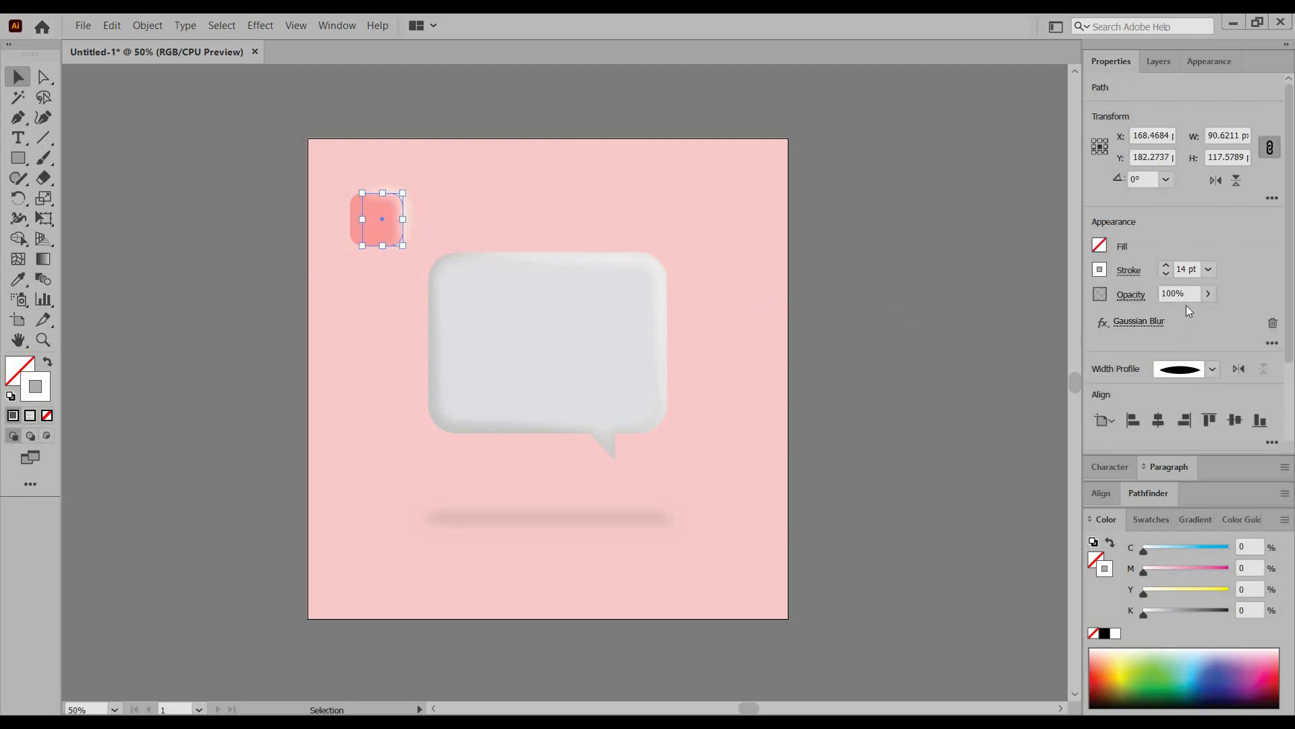
click(1209, 294)
drag(1186, 319, 1190, 320)
drag(1189, 319, 1188, 319)
click(158, 275)
- Duplicate the blurred white highlight below the salmon square and rotate the copy 180°
mouse_move(403, 226)
mouse_down()
mouse_move(404, 322)
mouse_move(367, 276)
mouse_move(342, 275)
mouse_up()
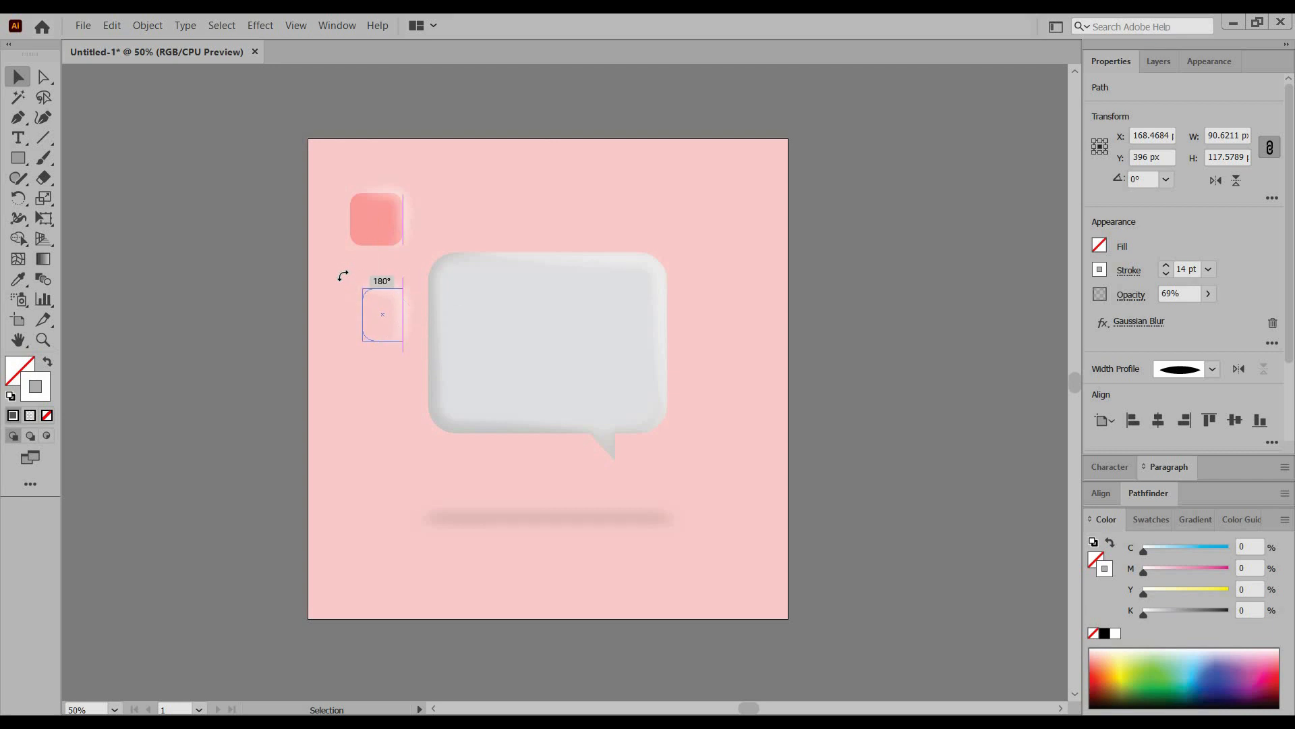
click(252, 367)
click(364, 348)
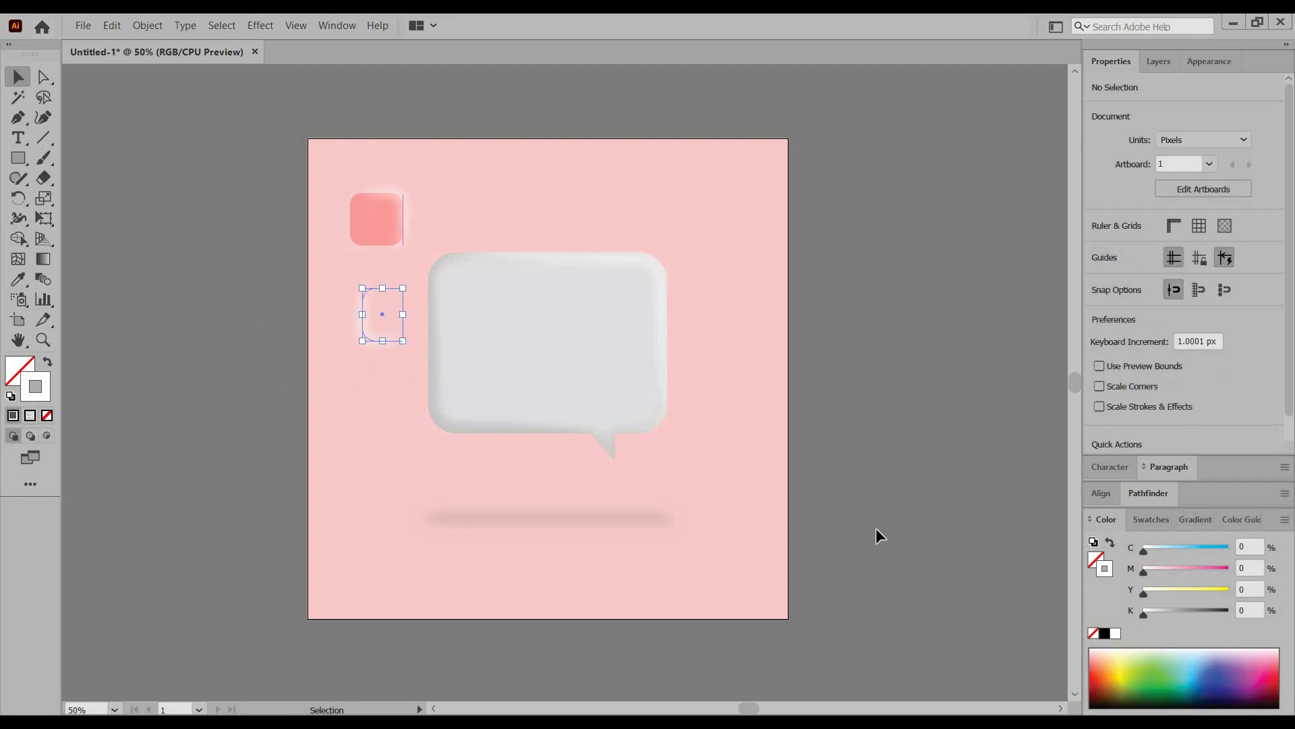
- Recolor the rotated copy with a bright red from the salmon color's harmony shades, applied as its stroke with no fill
click(383, 238)
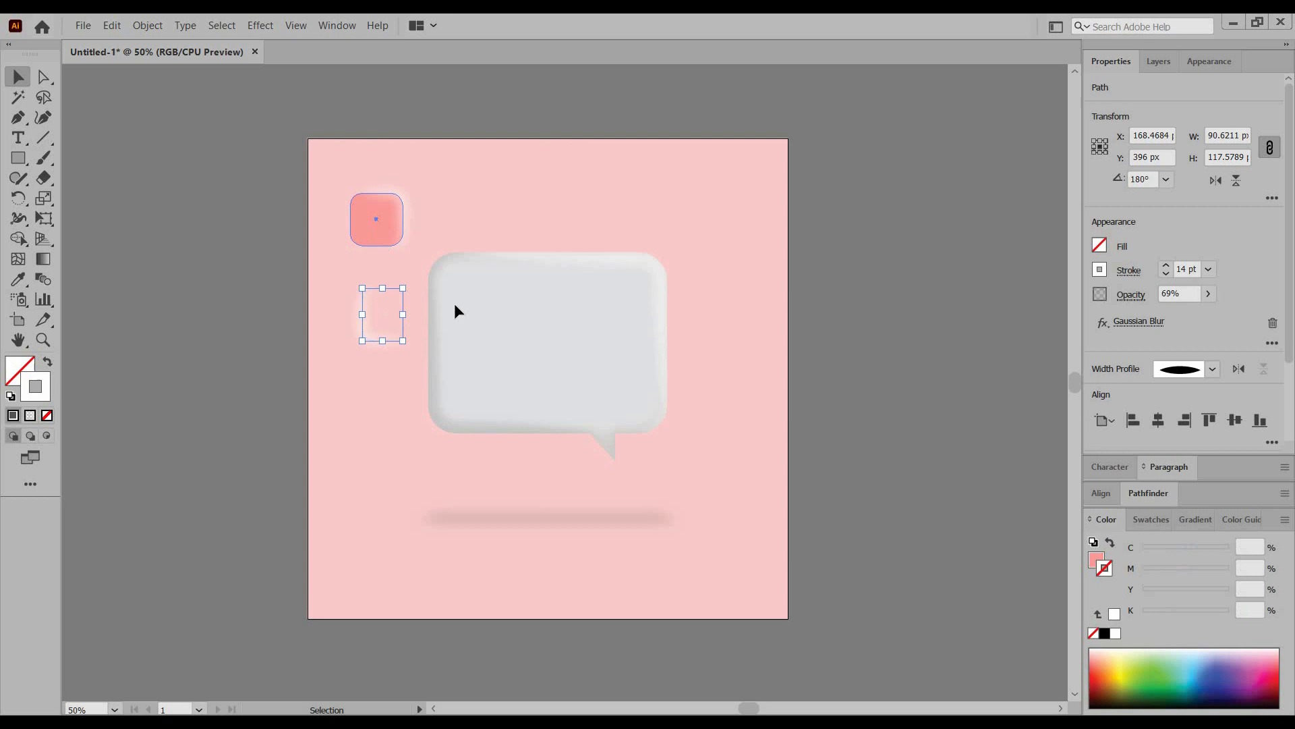
click(997, 483)
click(1238, 520)
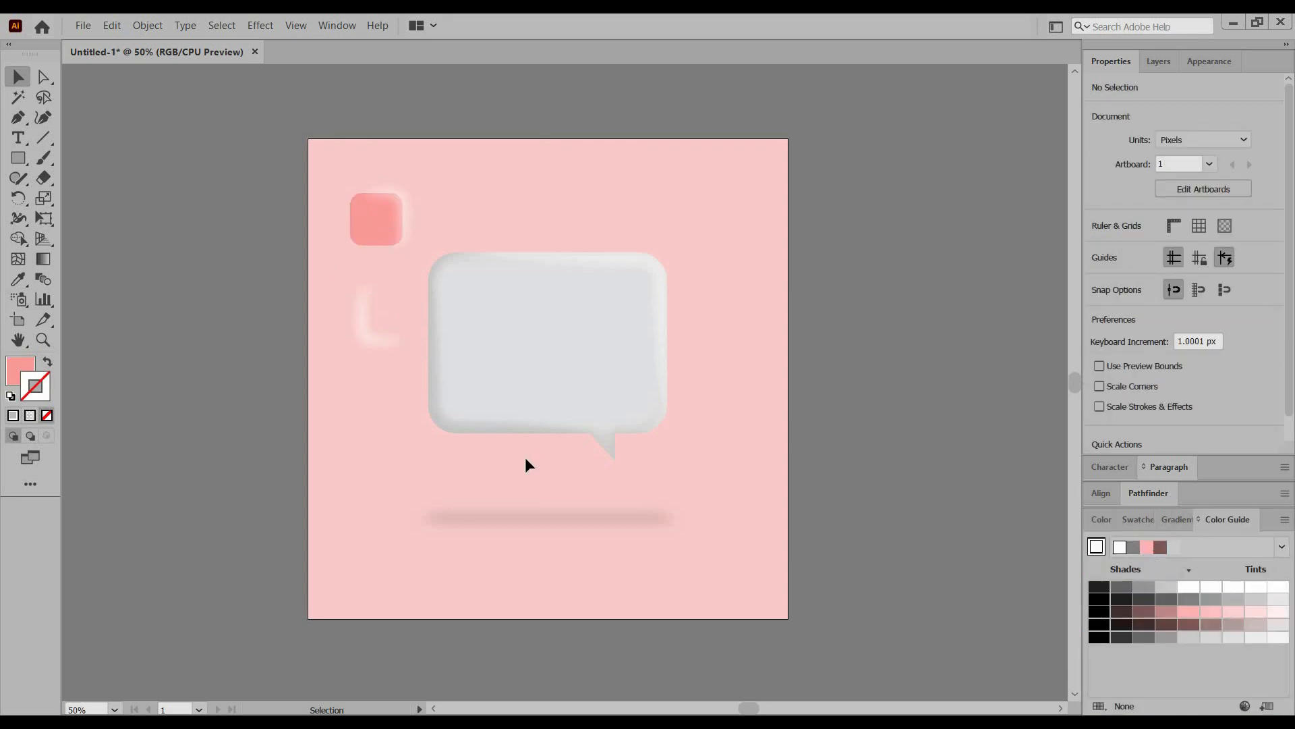
click(19, 371)
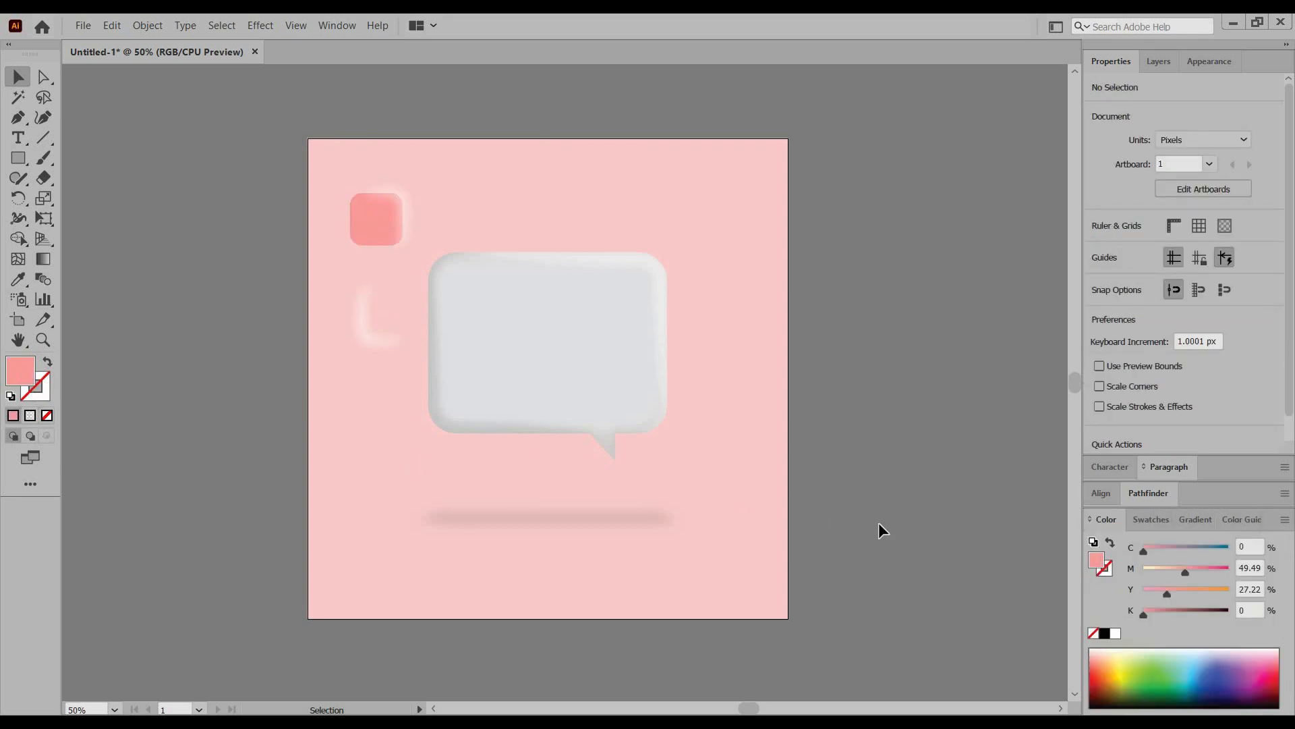
click(1228, 520)
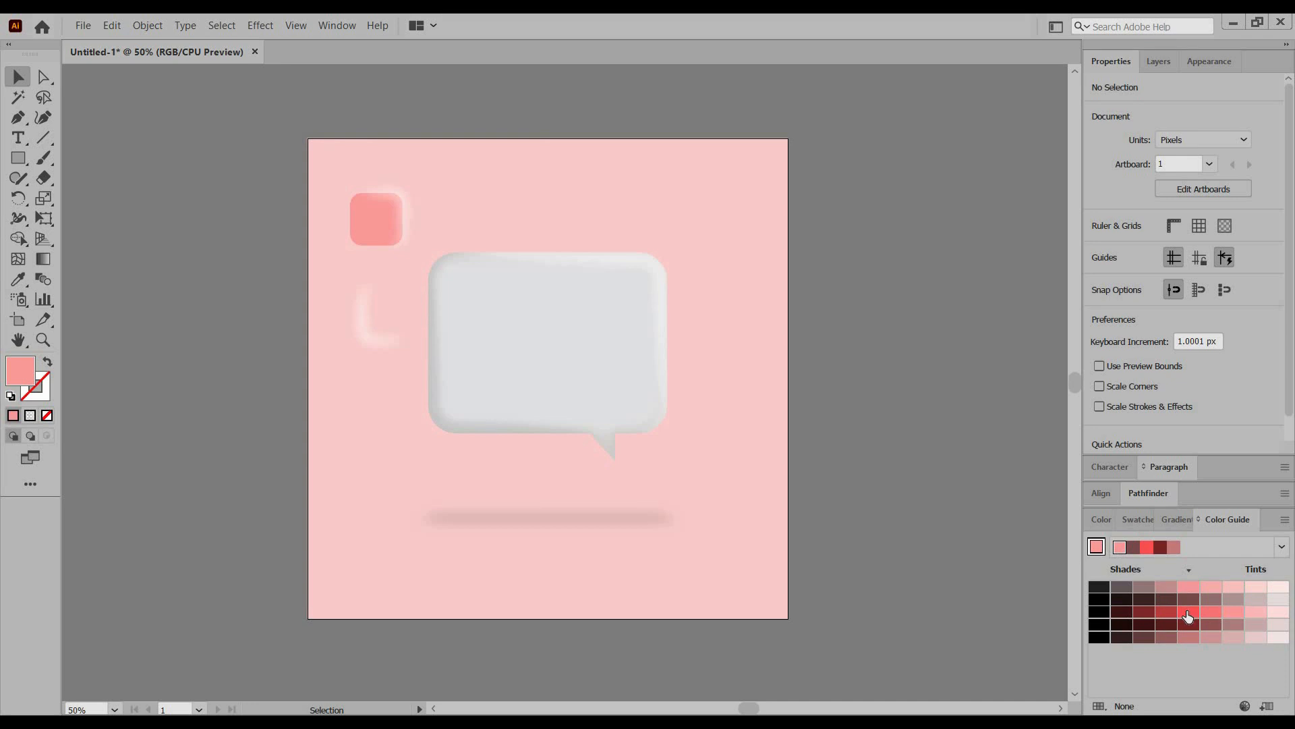
click(1188, 613)
drag(361, 326, 362, 327)
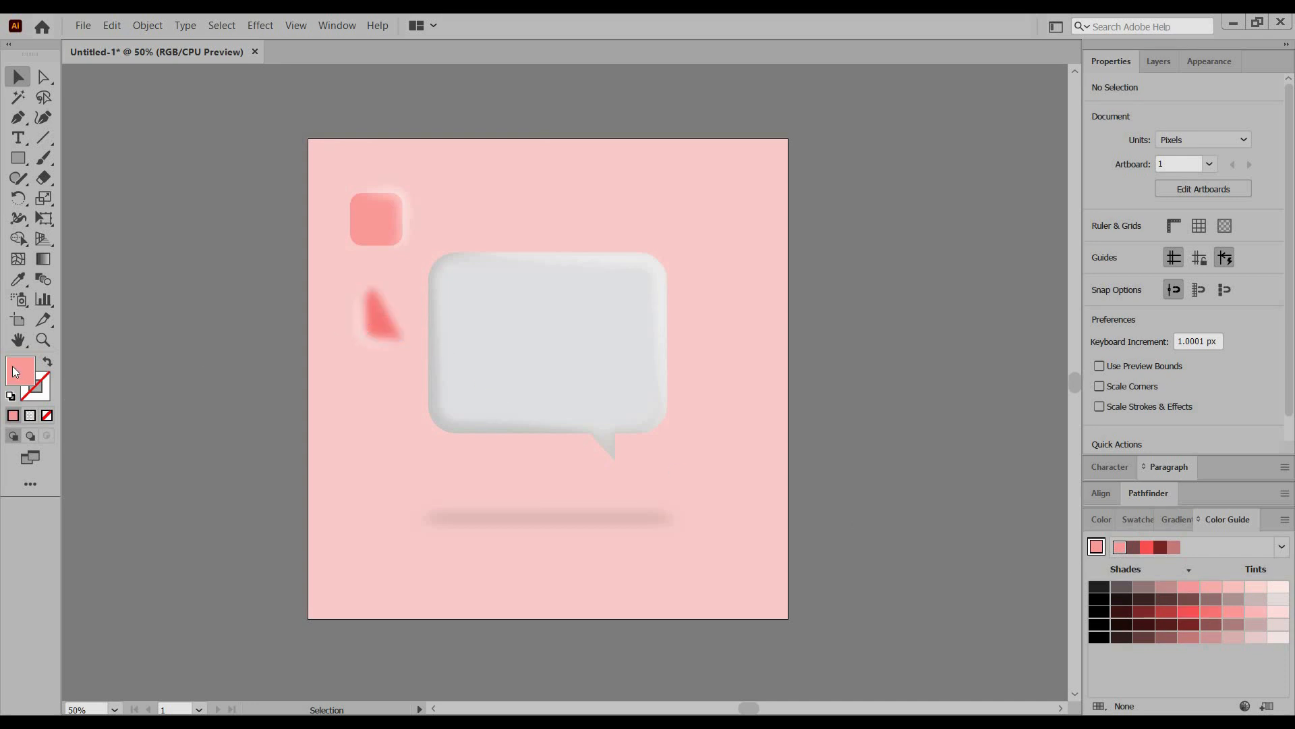
click(365, 327)
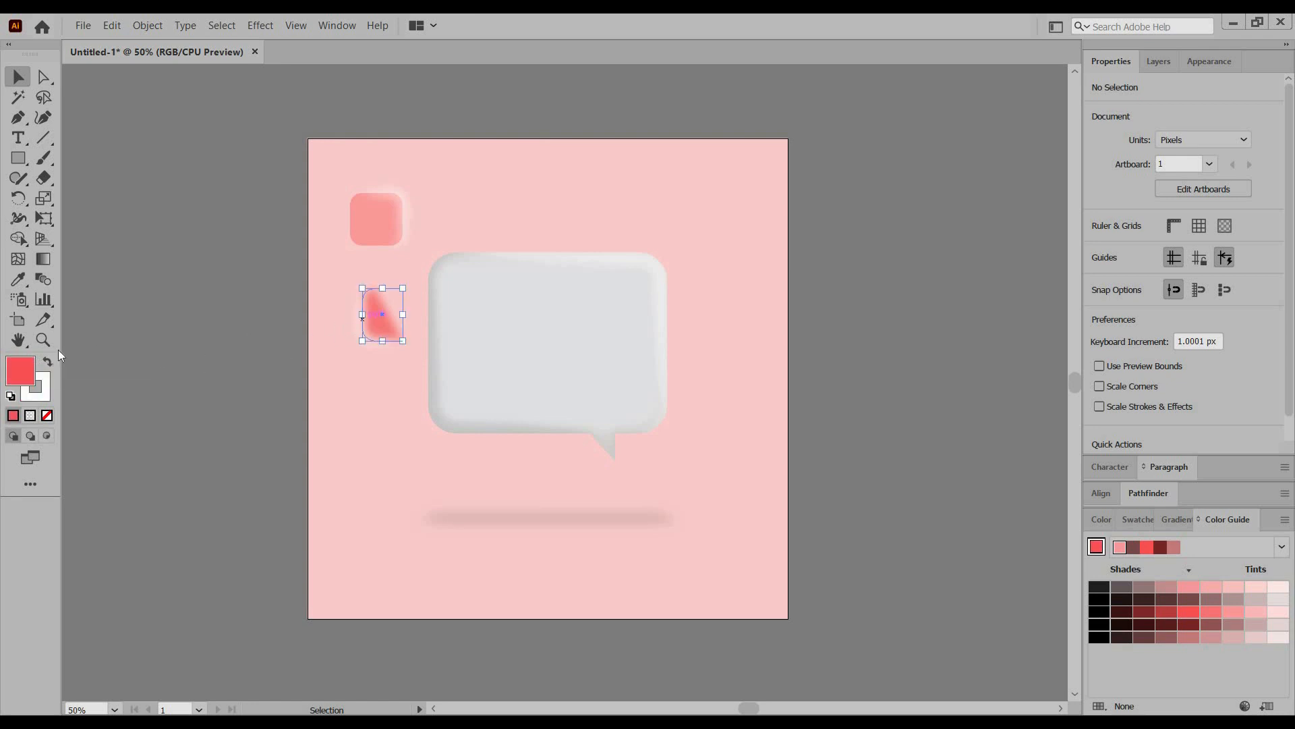
click(47, 362)
click(47, 416)
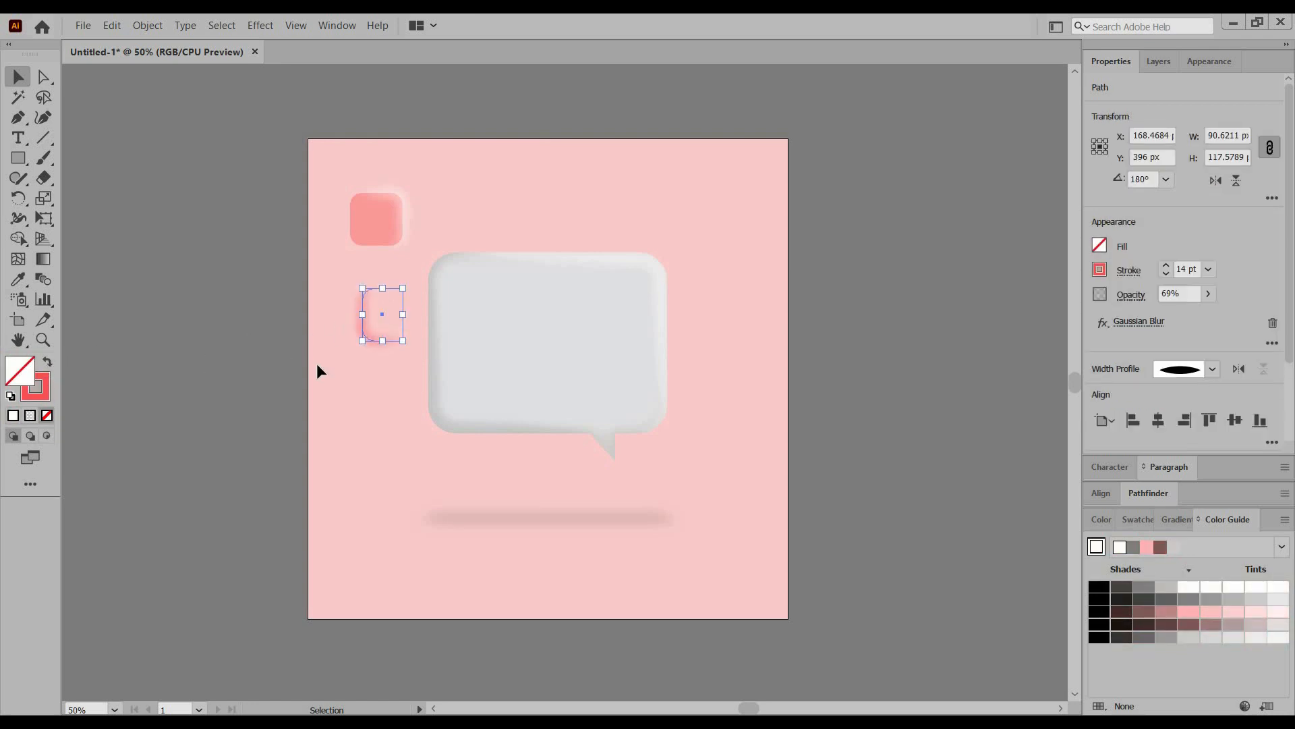
- Move the blurred red path up onto the lower-left edge of the salmon square as its shadow
click(212, 335)
drag(360, 315, 360, 246)
click(357, 254)
click(208, 300)
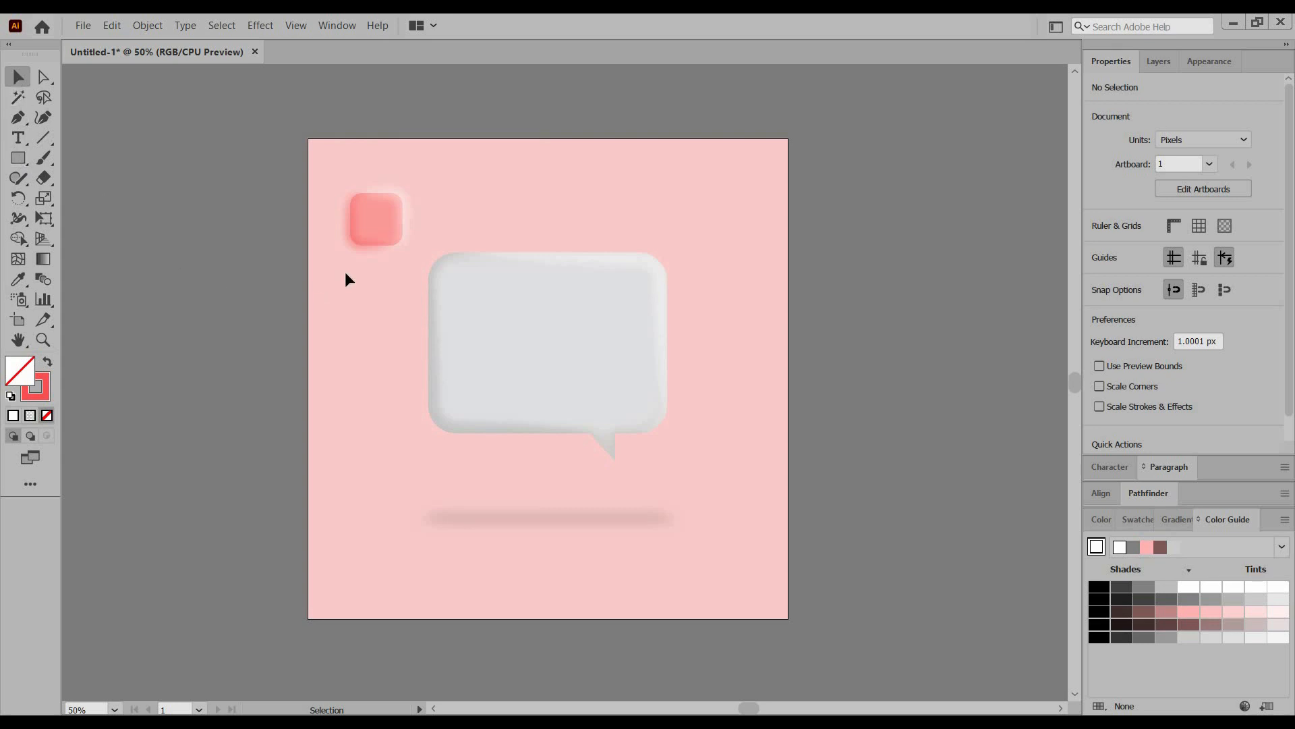
- Copy the salmon square and paste the duplicate in place on top of its highlight and shadow
click(371, 216)
click(429, 213)
click(380, 216)
click(112, 25)
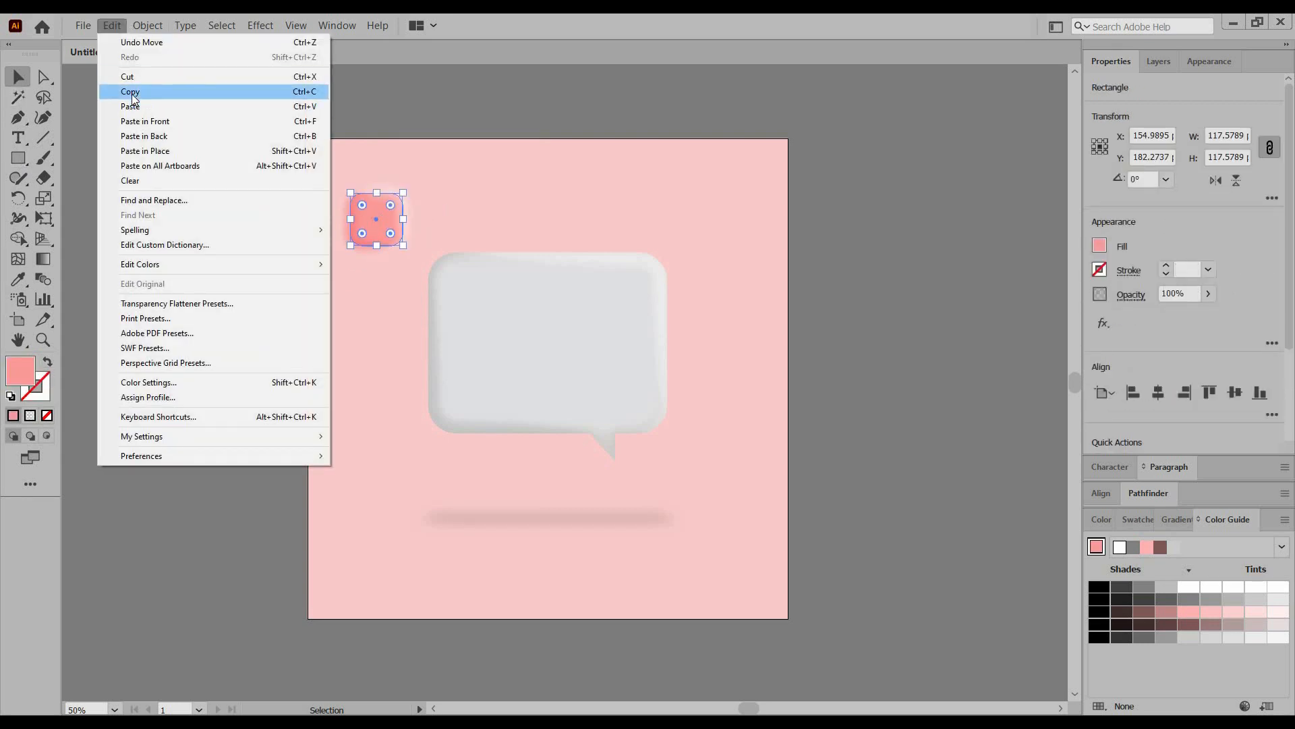
click(132, 94)
click(112, 25)
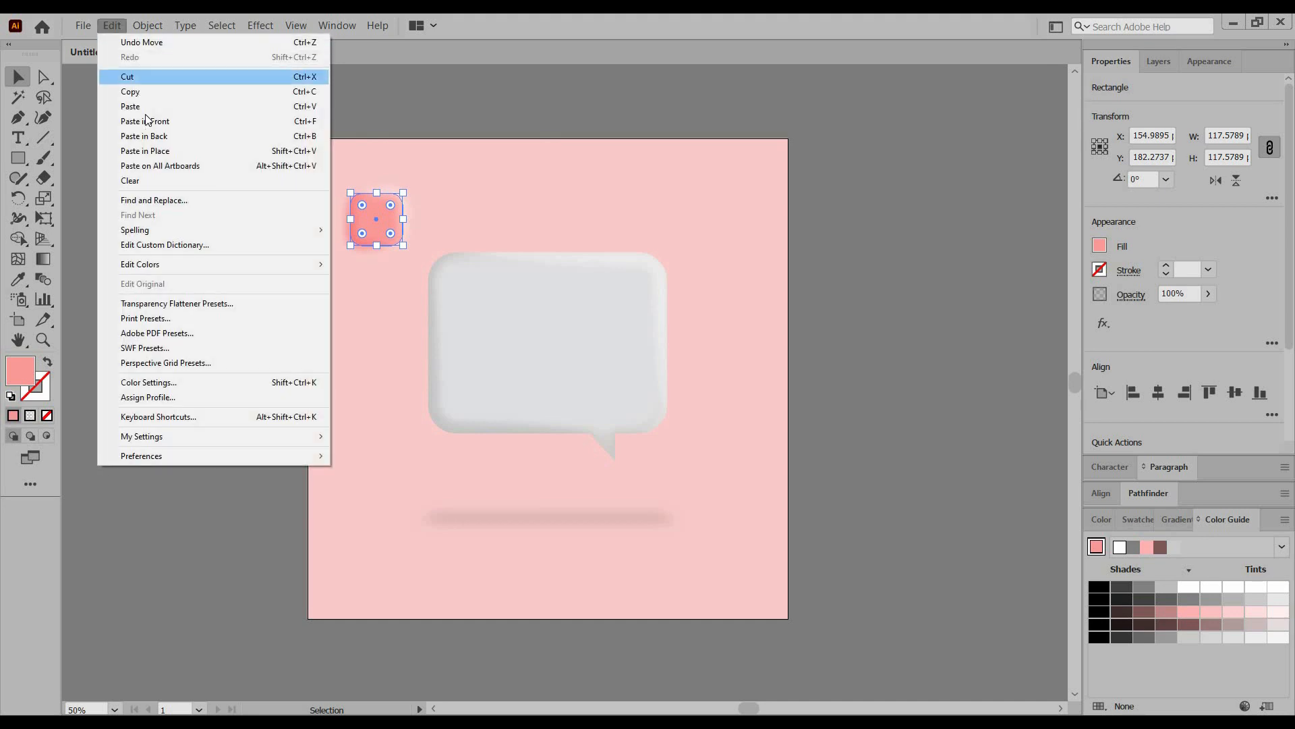
click(159, 154)
- Make a clipping mask from the pasted square so the blurred highlight and shadow are cropped to its shape
drag(390, 235, 415, 256)
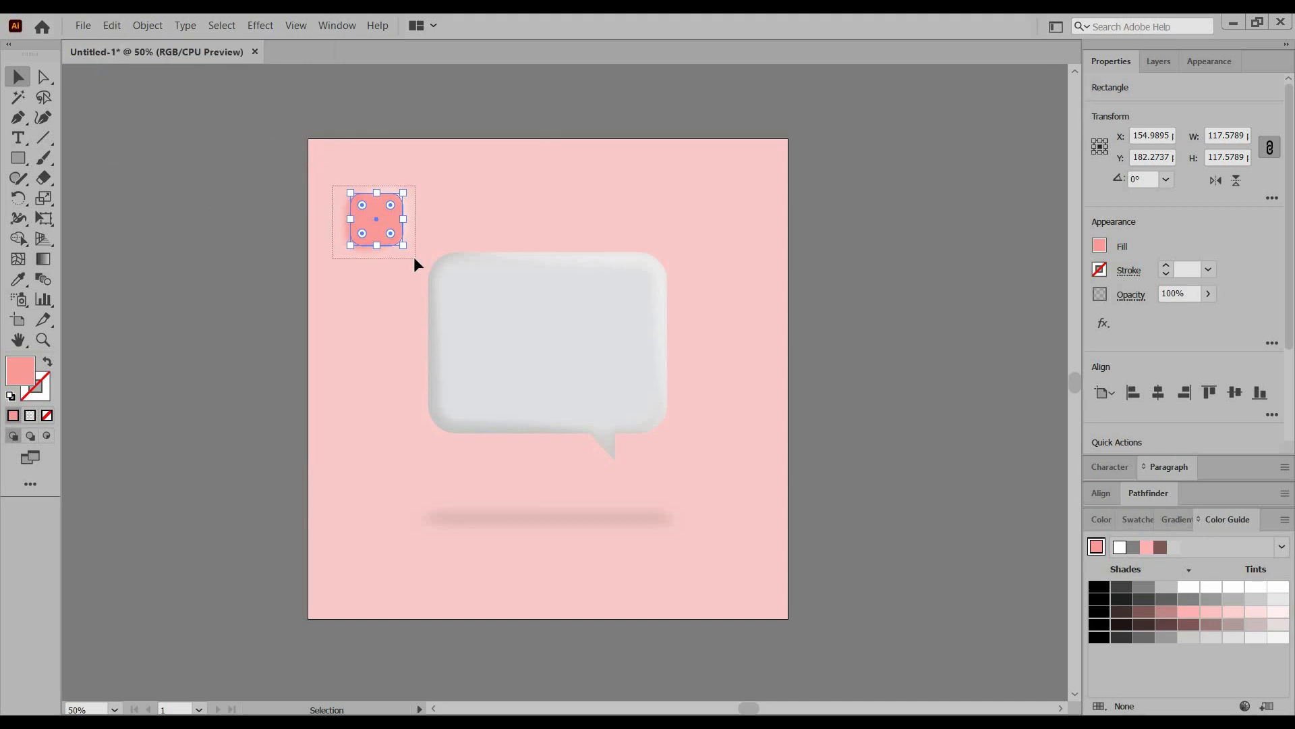
right_click(375, 217)
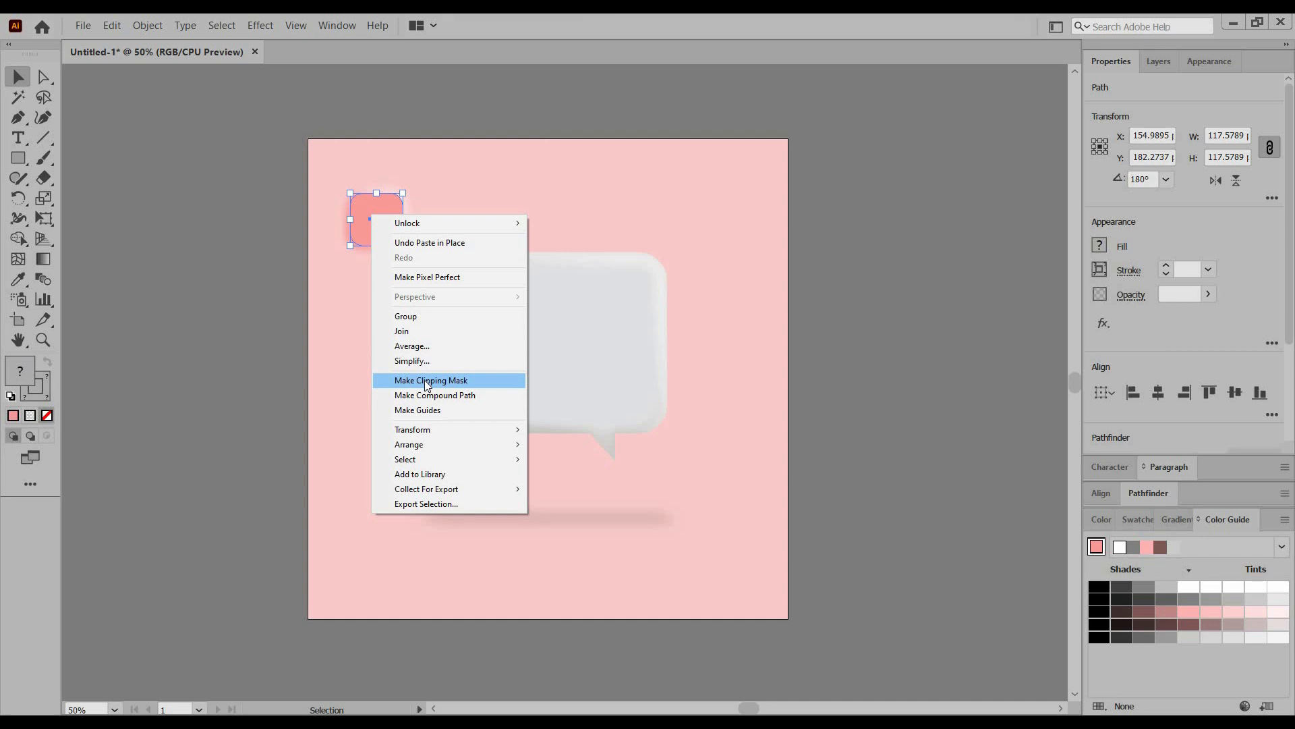
click(427, 381)
click(276, 297)
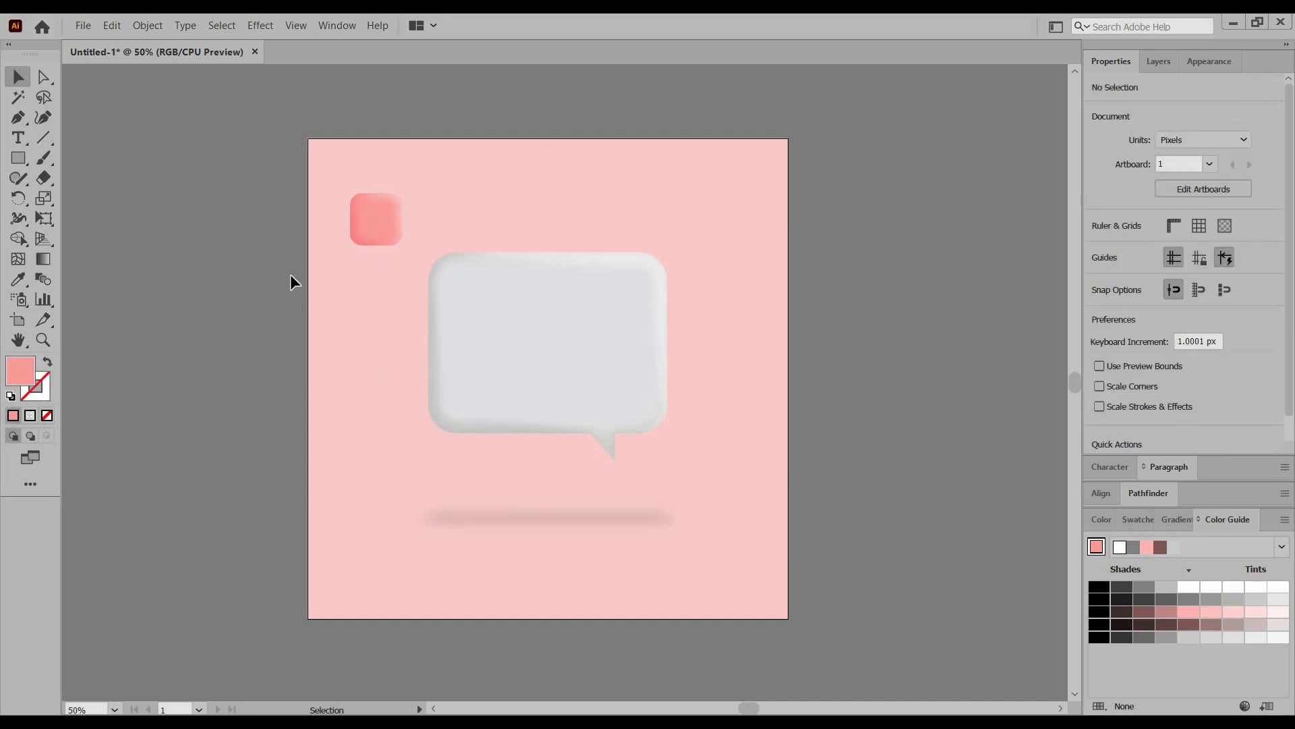
- Expand the appearance of the clipped salmon square
drag(399, 251, 401, 264)
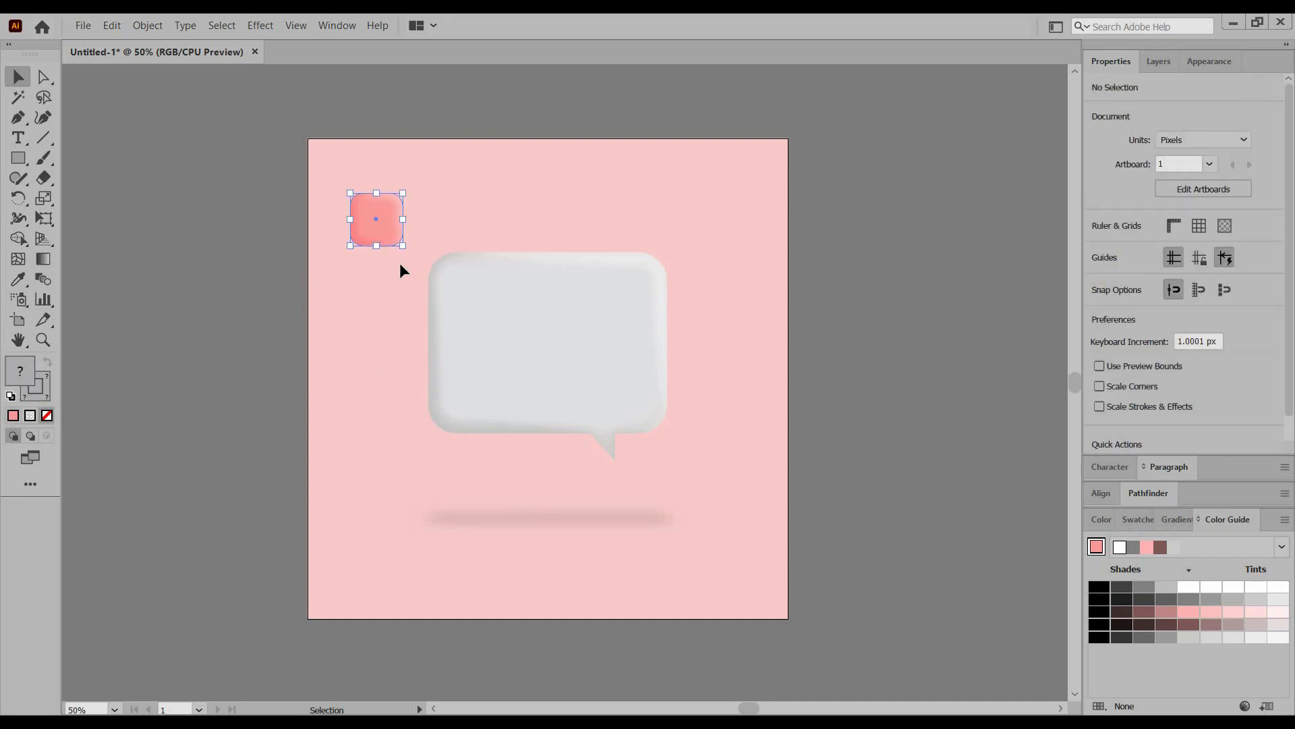
click(147, 26)
click(192, 202)
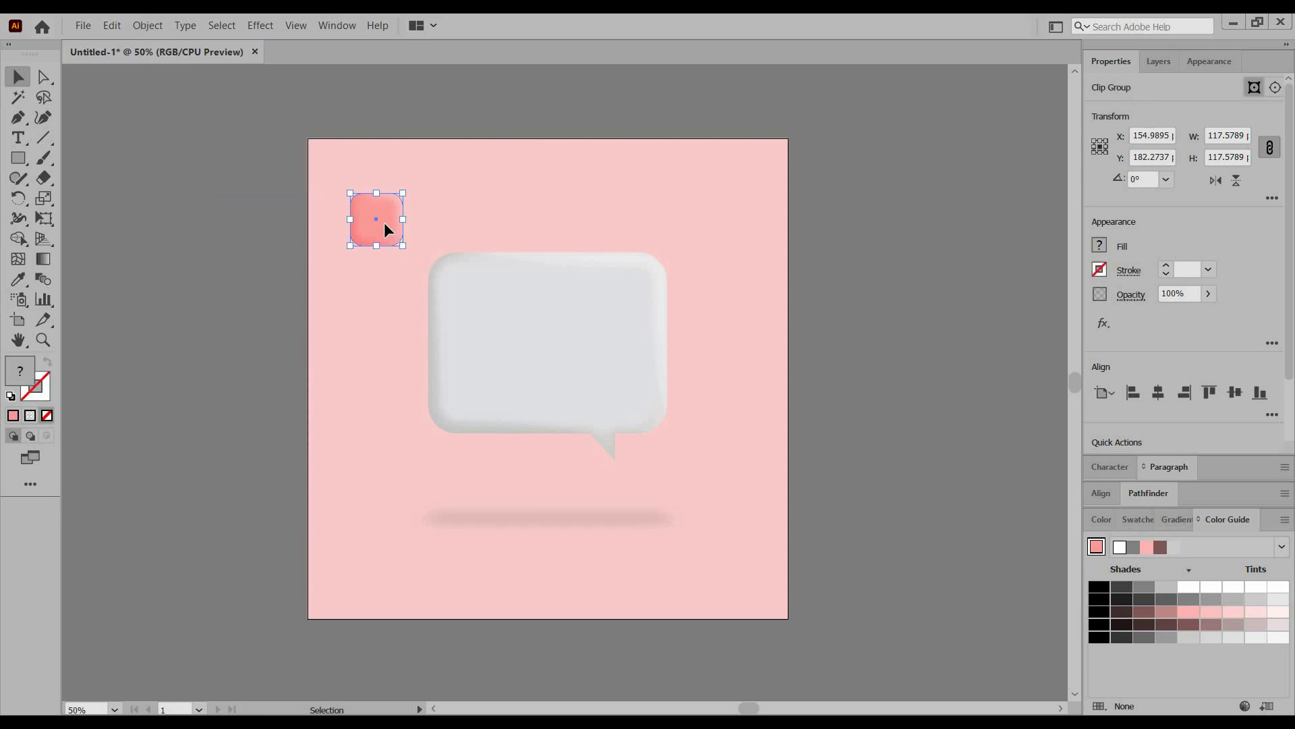
- Move the clipped square to the bubble's lower-left corner, rotate it about 30° and stack it behind the bubble, just above the background rectangle
drag(383, 222, 486, 437)
right_click(442, 423)
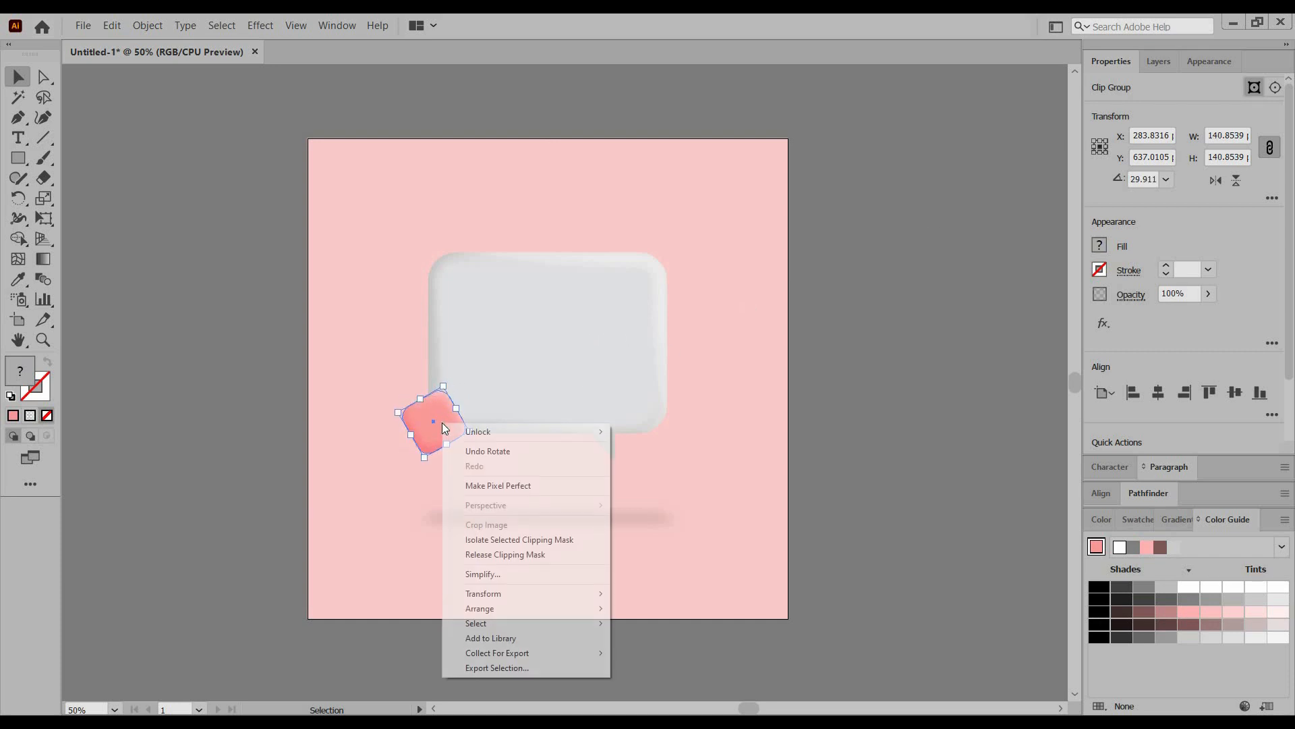
mouse_move(508, 609)
click(654, 652)
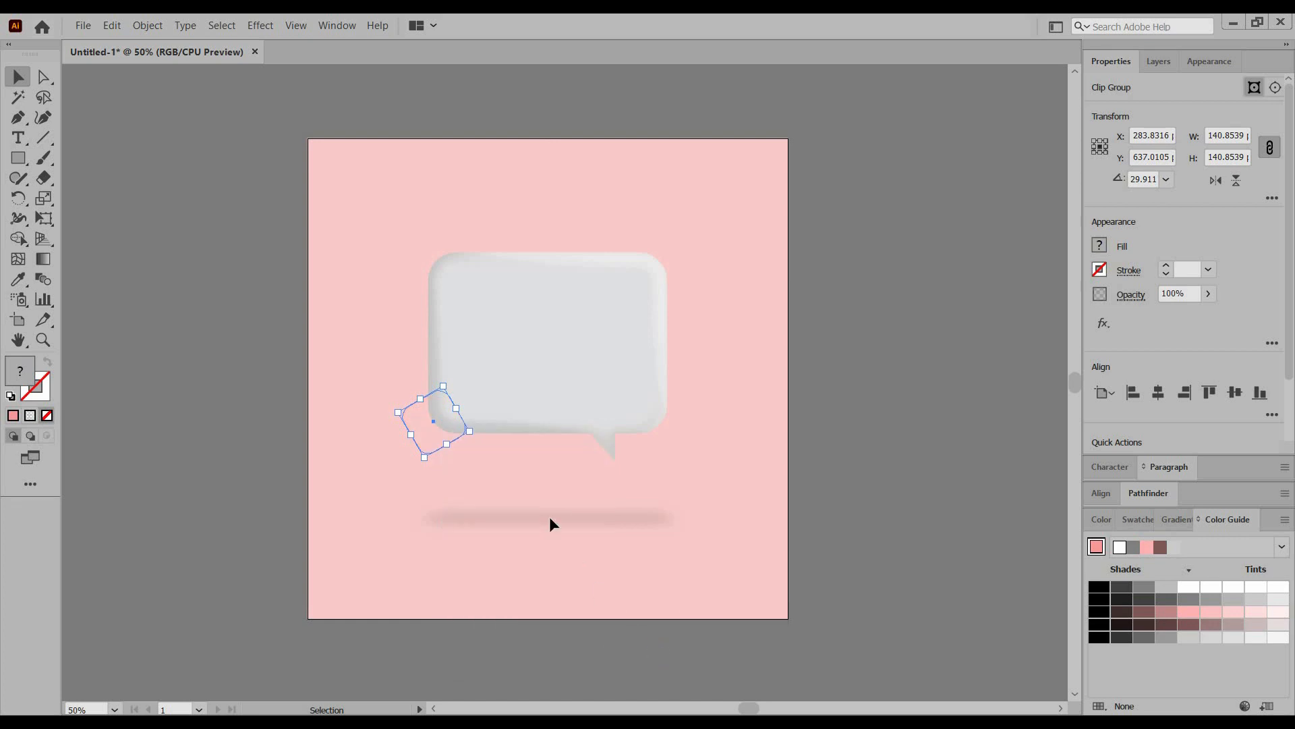
click(1156, 64)
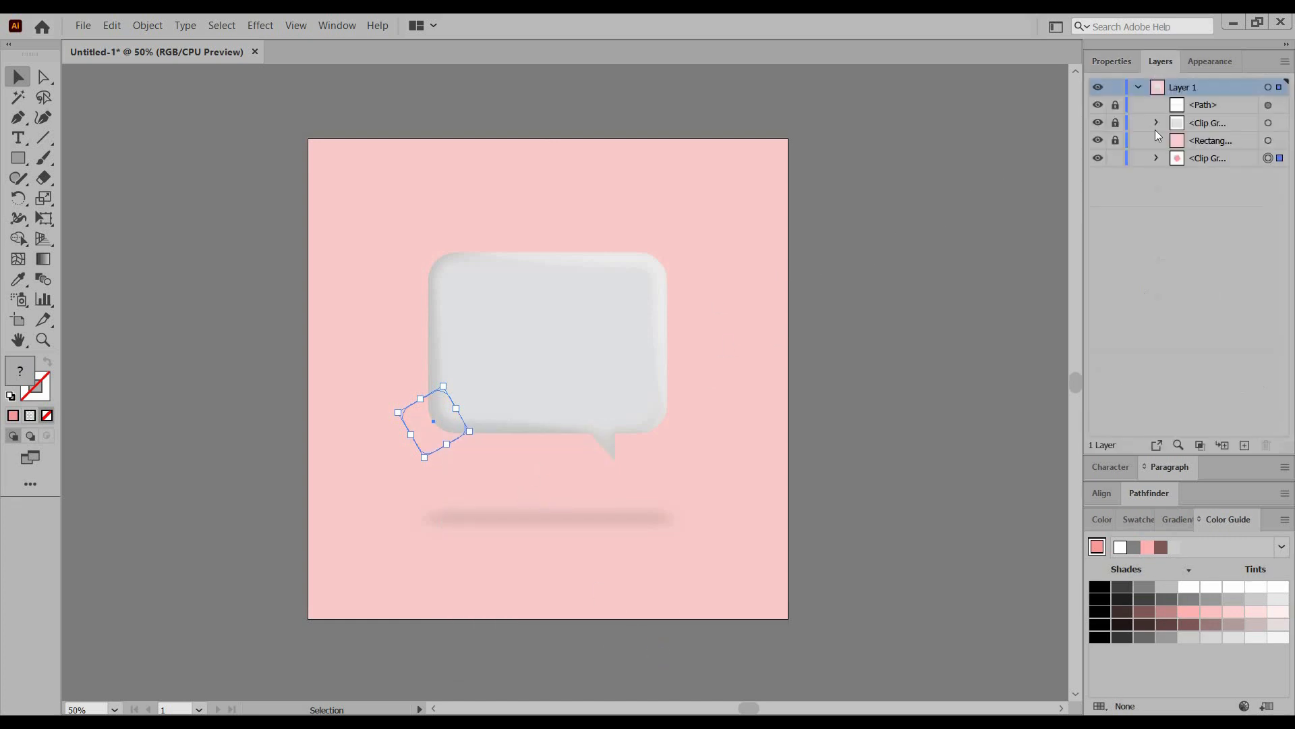
drag(1195, 161, 1201, 132)
click(201, 340)
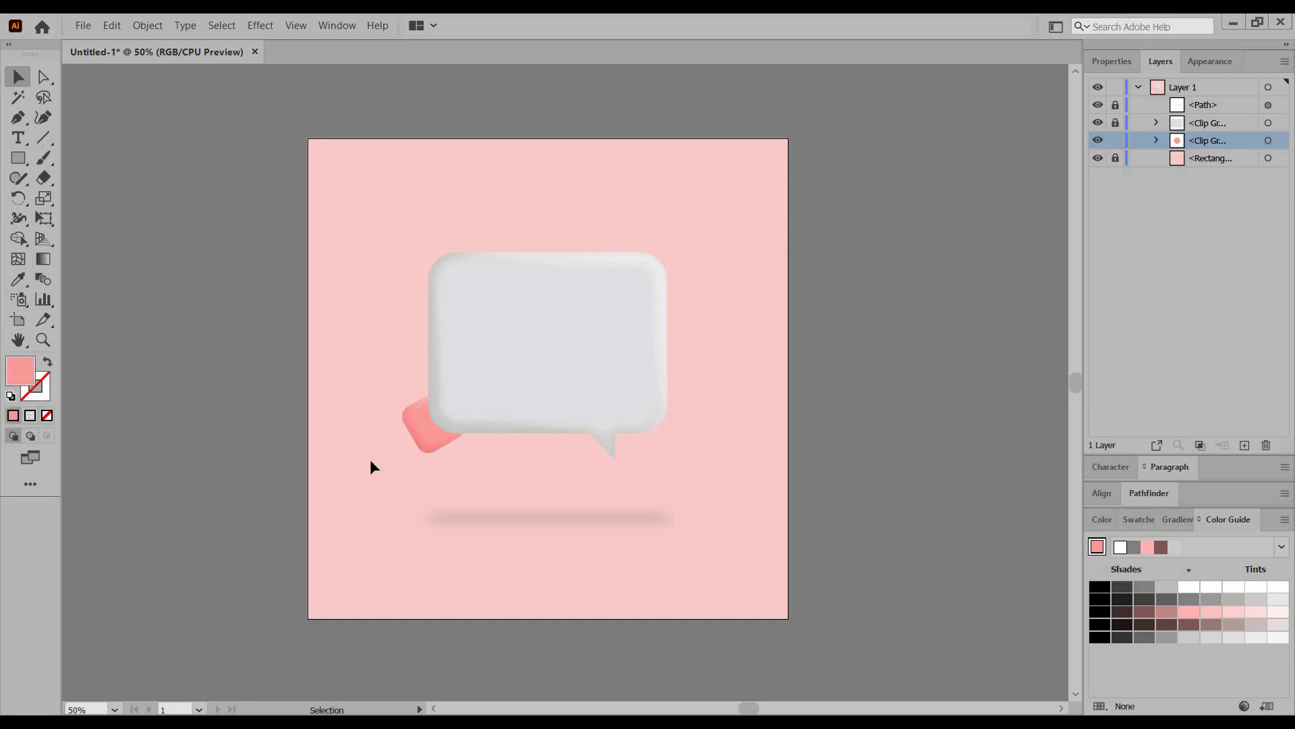
- Duplicate the rotated square into the artboard's upper-left area and apply Unite to the copy's clipping rectangle
drag(435, 446, 398, 244)
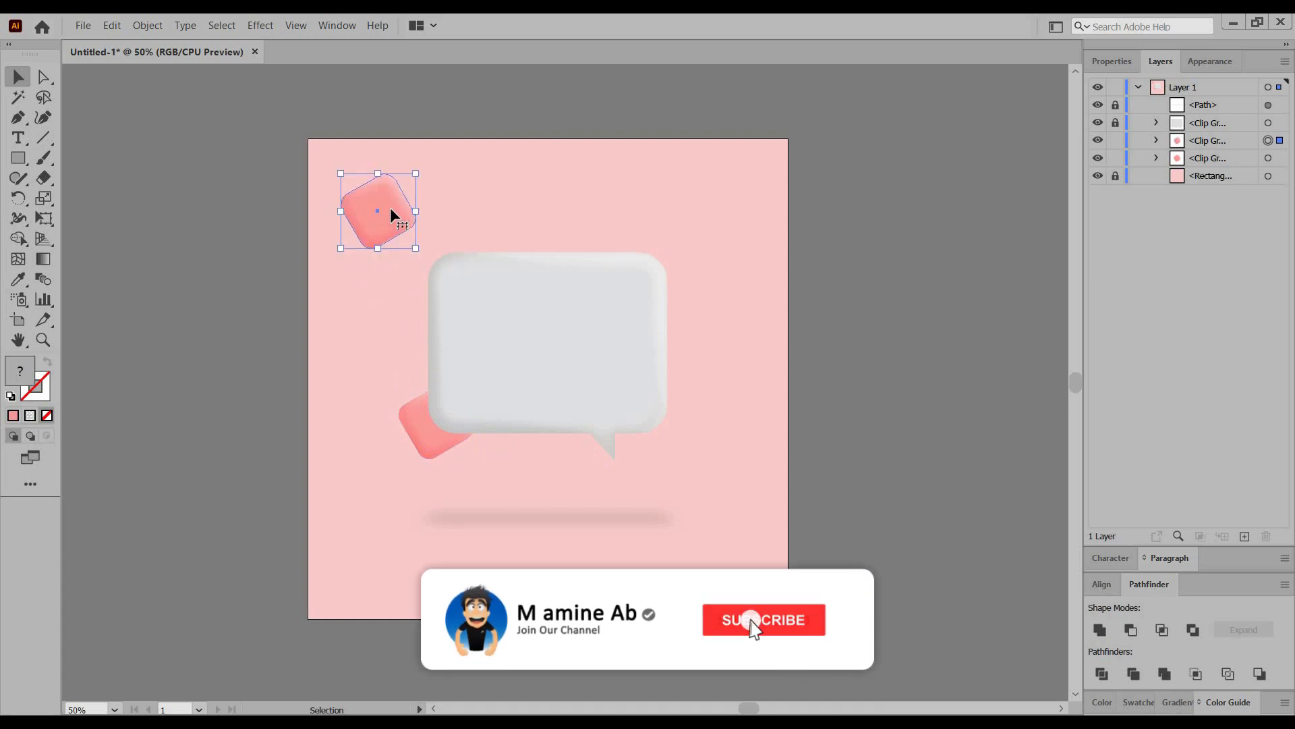
click(1157, 141)
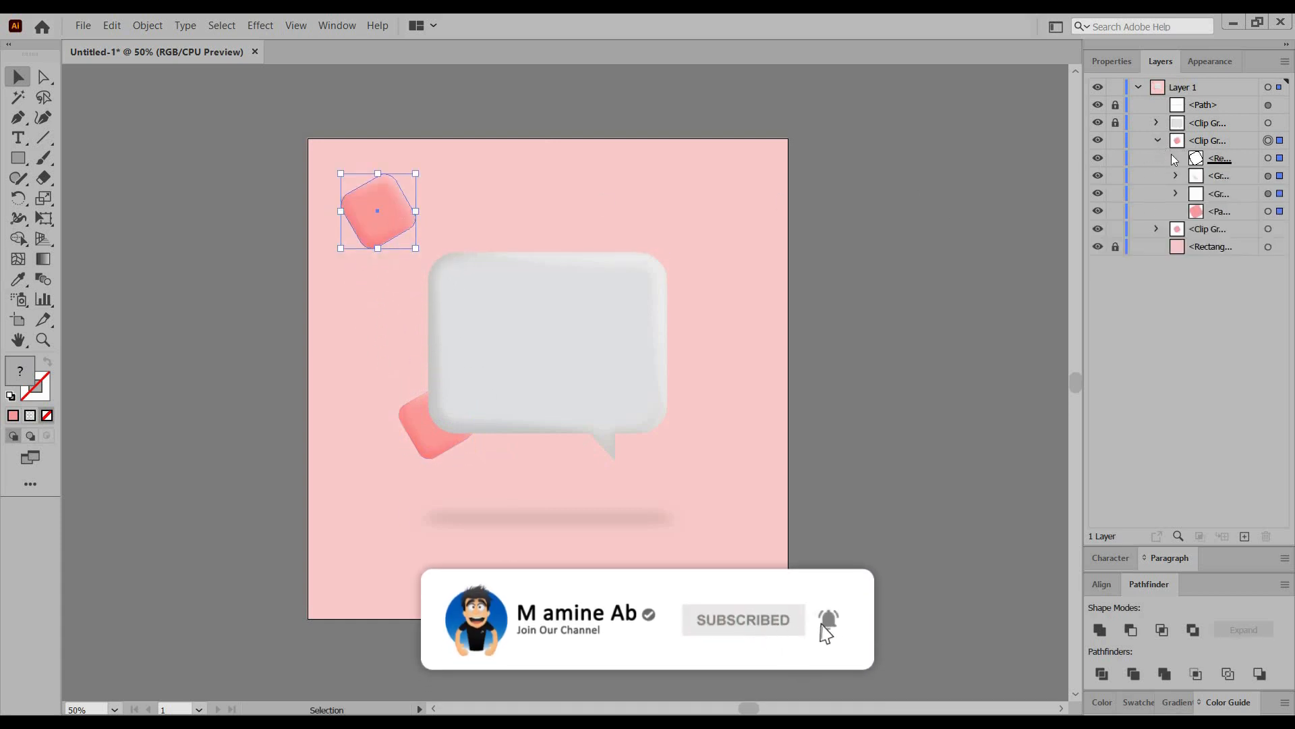
click(1277, 158)
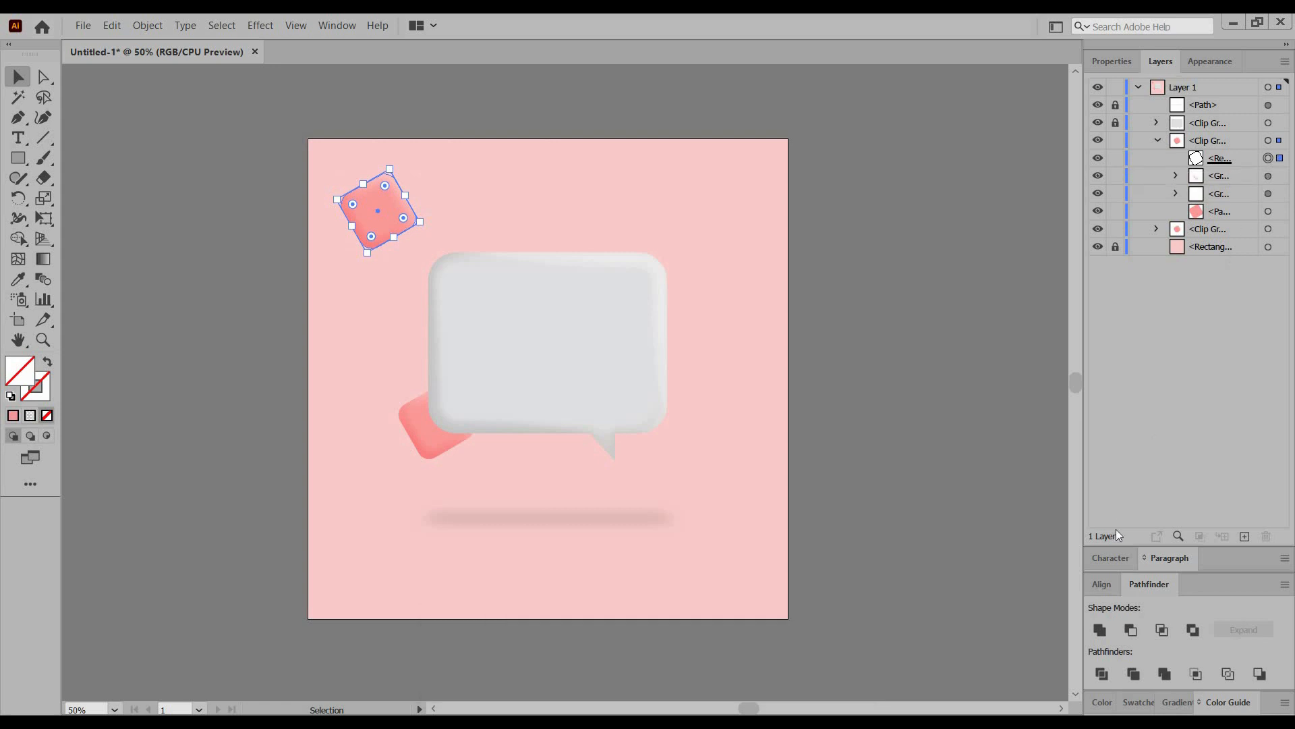
click(1101, 632)
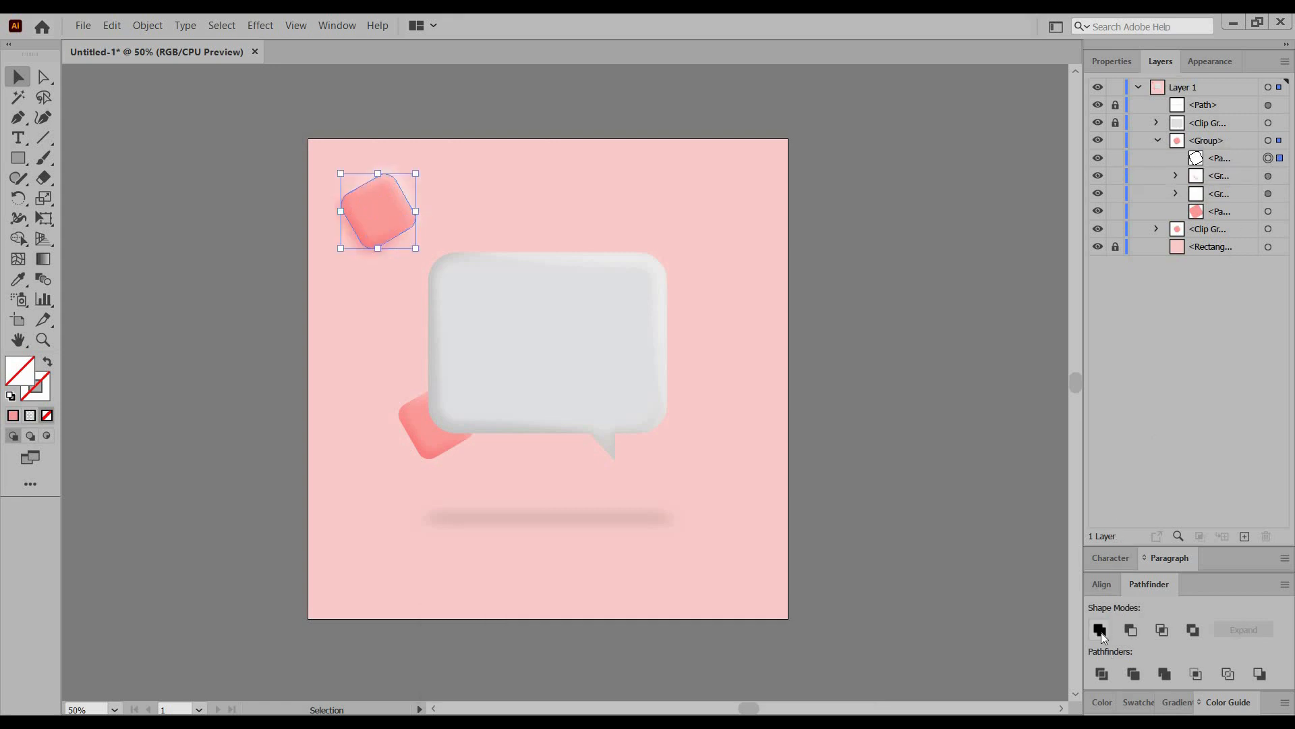
- Duplicate the united path inside the square's group and move the duplicate out, directly above the group
click(1219, 159)
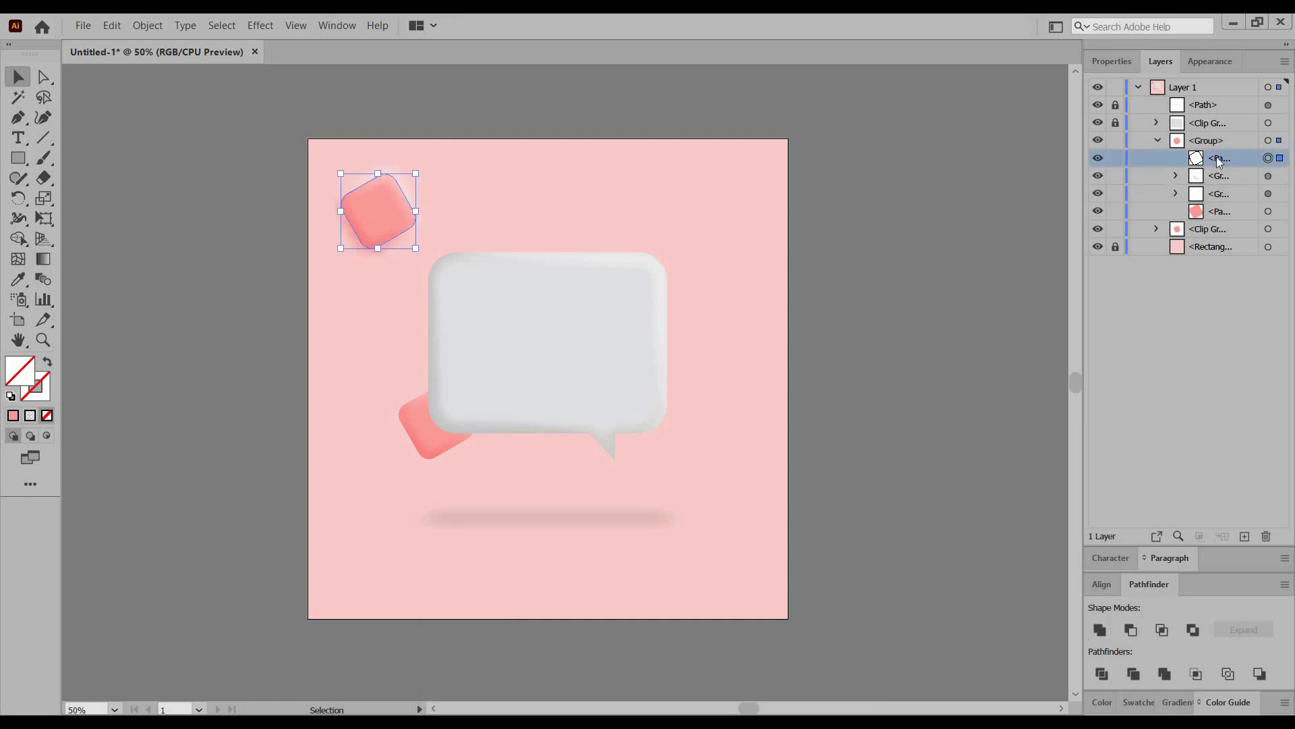
drag(1218, 159, 1245, 536)
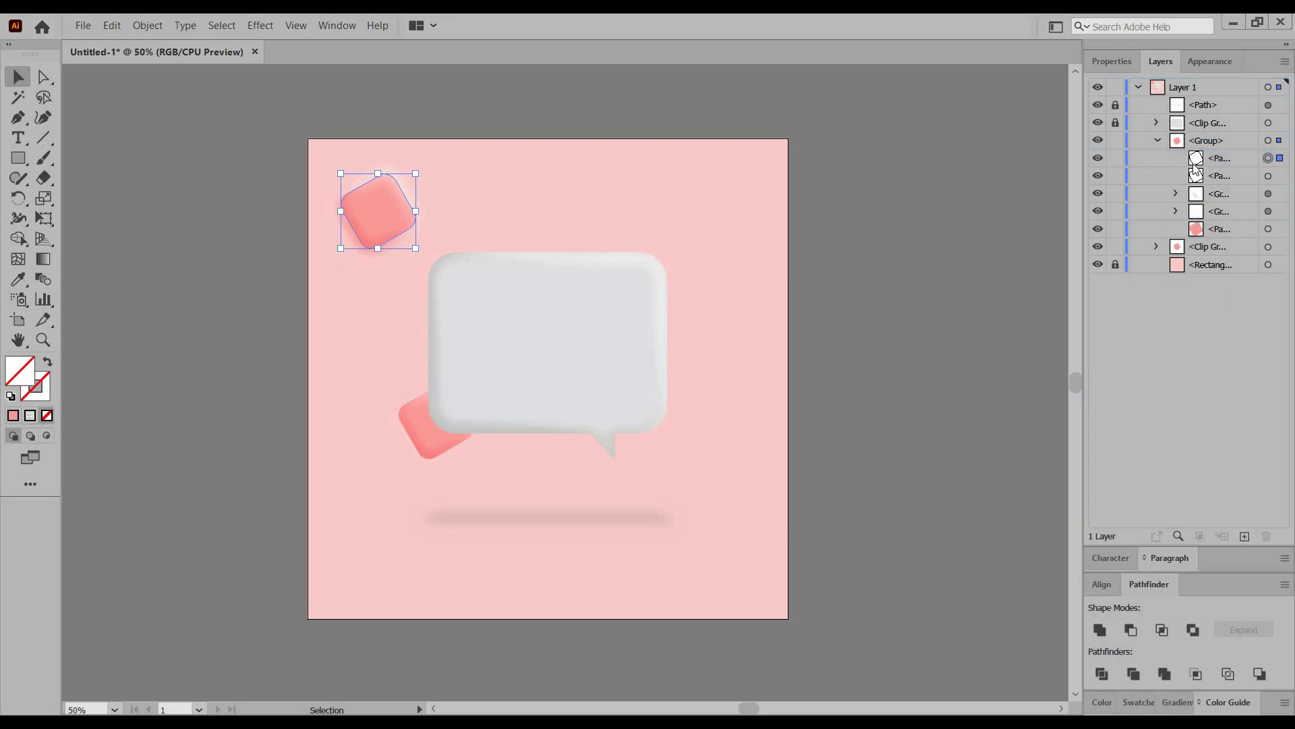
drag(1196, 170, 1159, 162)
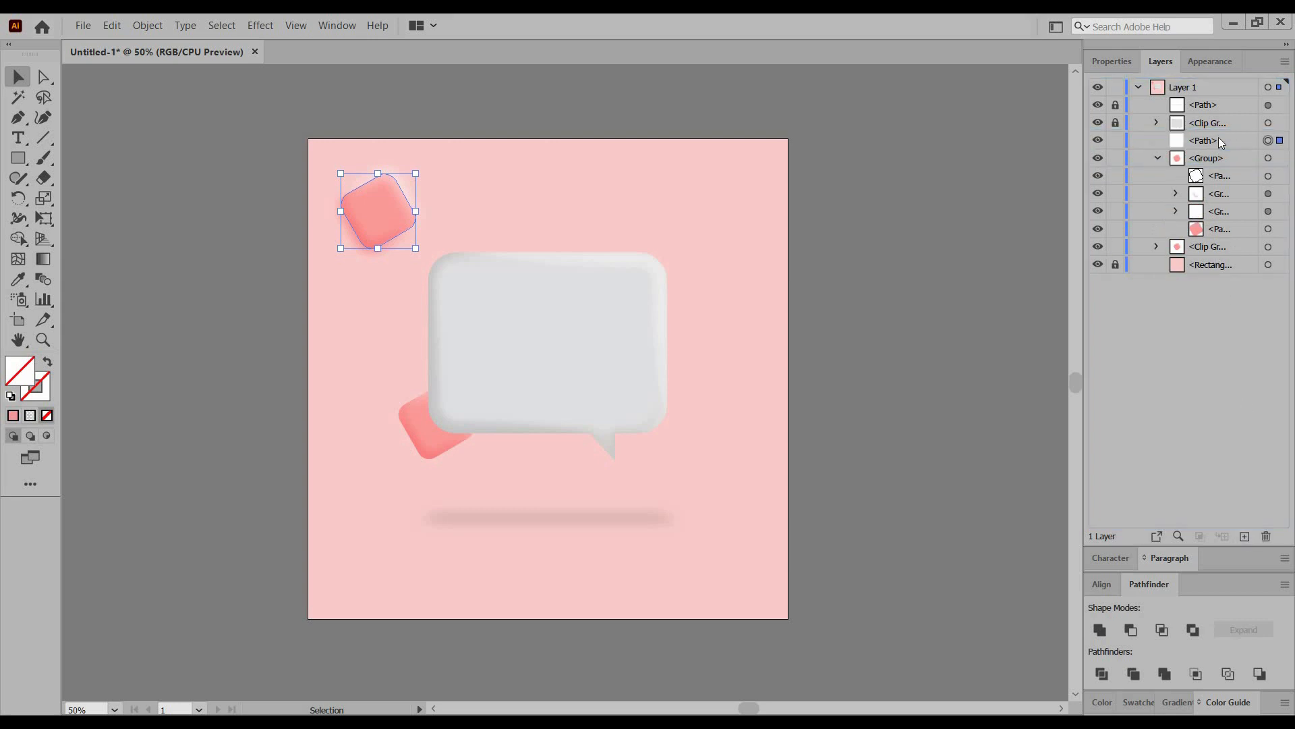
click(1158, 159)
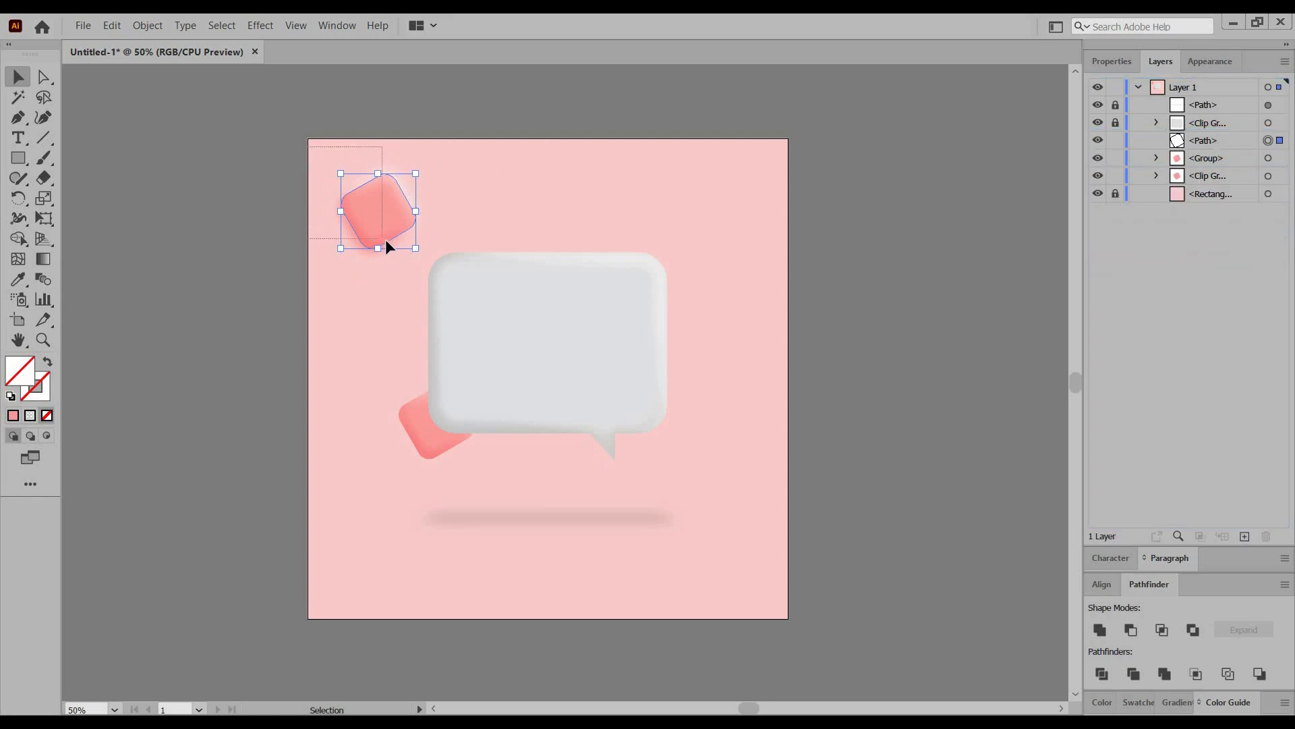
- Make a clipping mask on the upper-left square's group using the separated path
shift+click(376, 211)
right_click(374, 209)
click(399, 346)
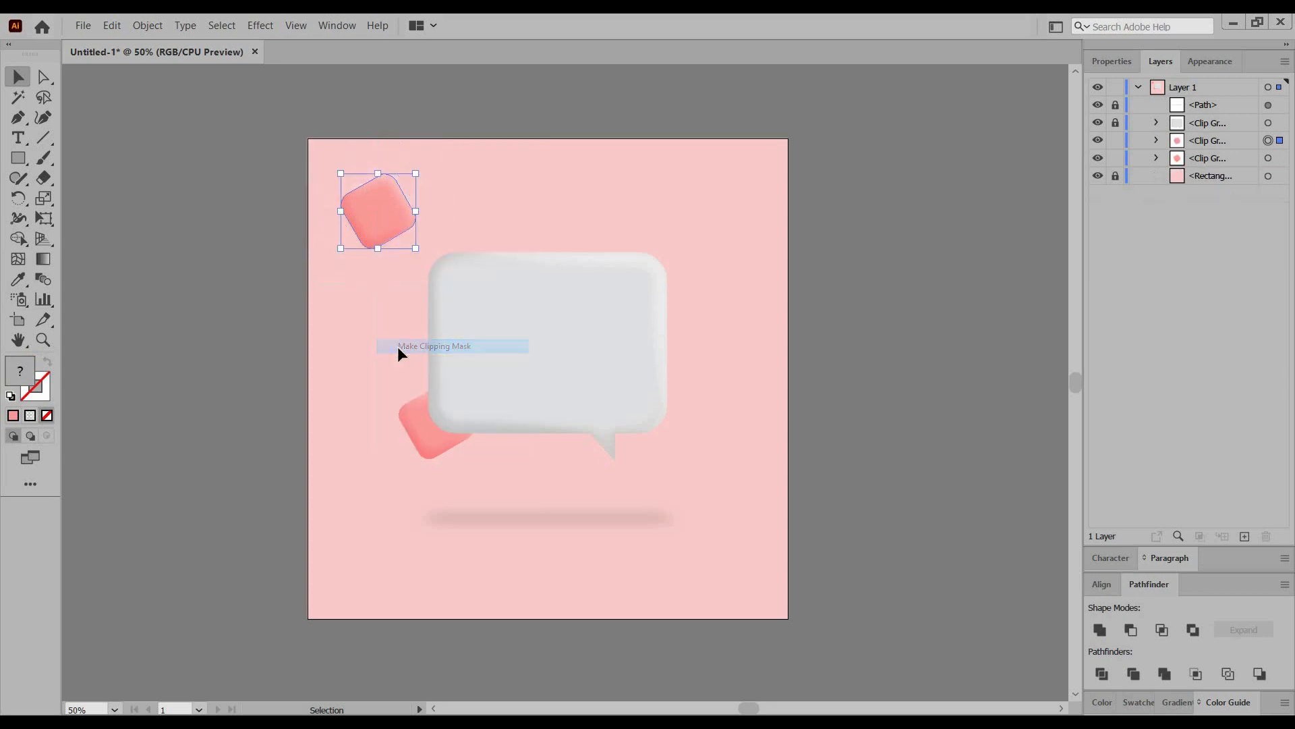
- Shrink the newly clipped square, place it left of the large square, and put a copy below the bubble
drag(416, 170, 509, 480)
click(350, 398)
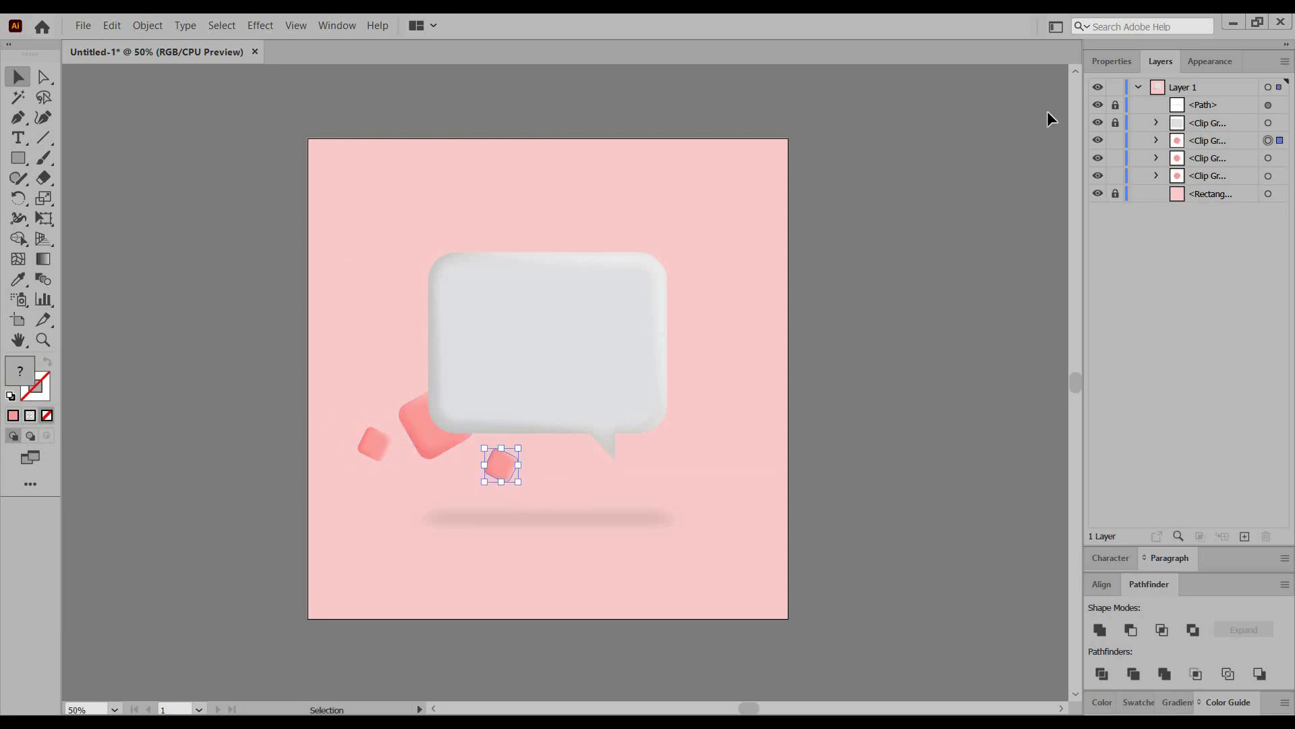
- Rotate the small square below the bubble to about 329° and shrink it to about 32 px wide
click(1110, 64)
click(1166, 179)
click(1175, 205)
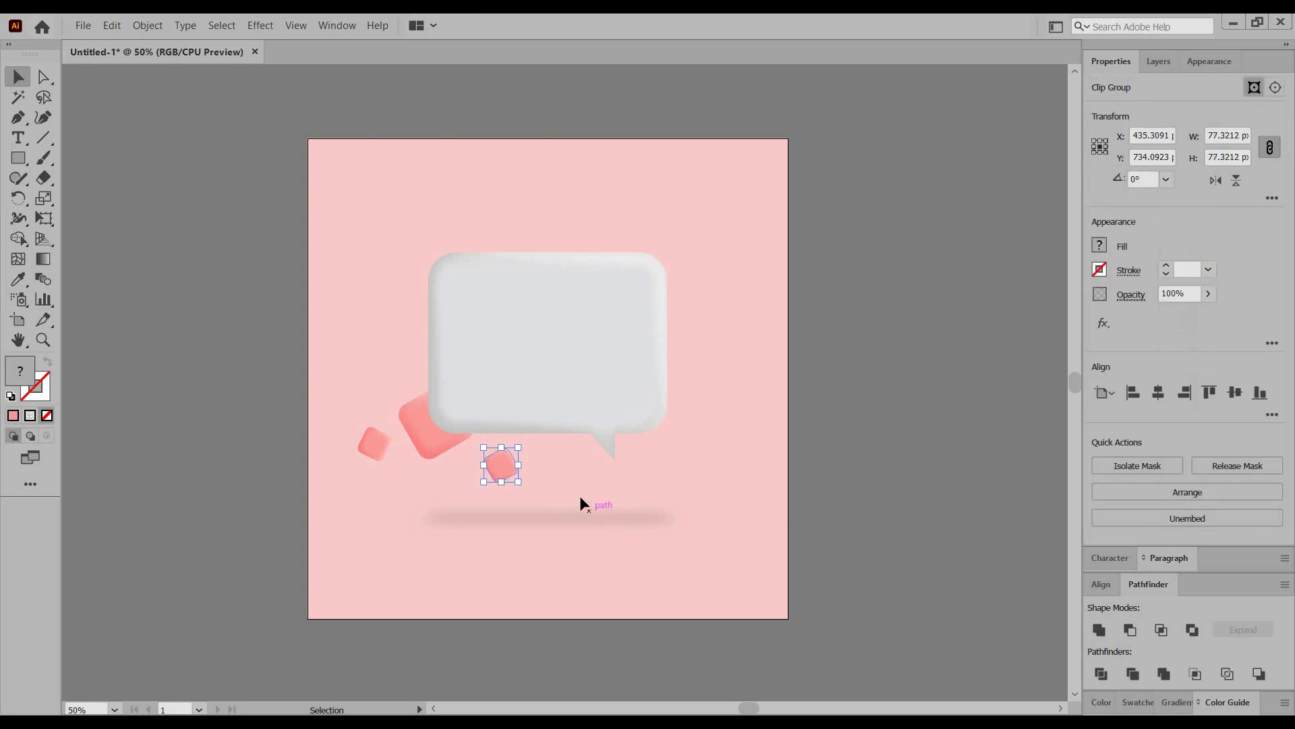
drag(516, 490, 511, 509)
drag(518, 481, 503, 471)
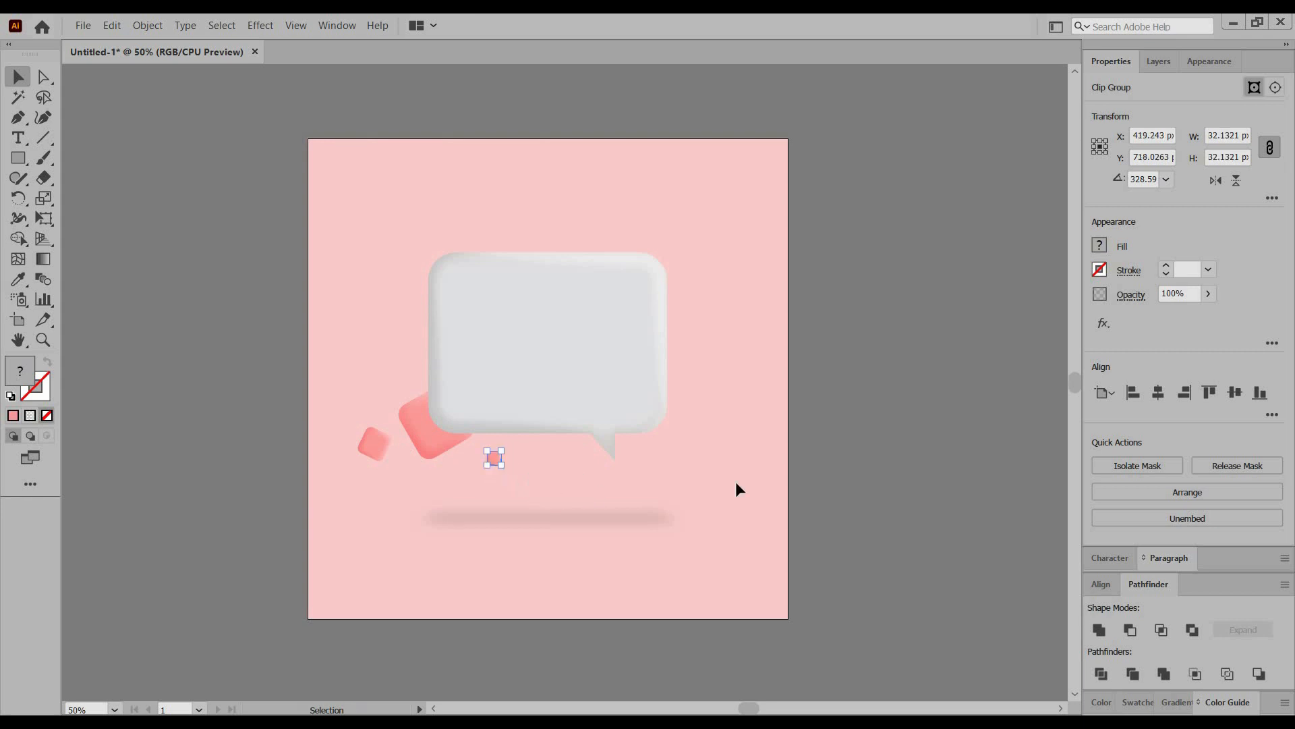
click(852, 475)
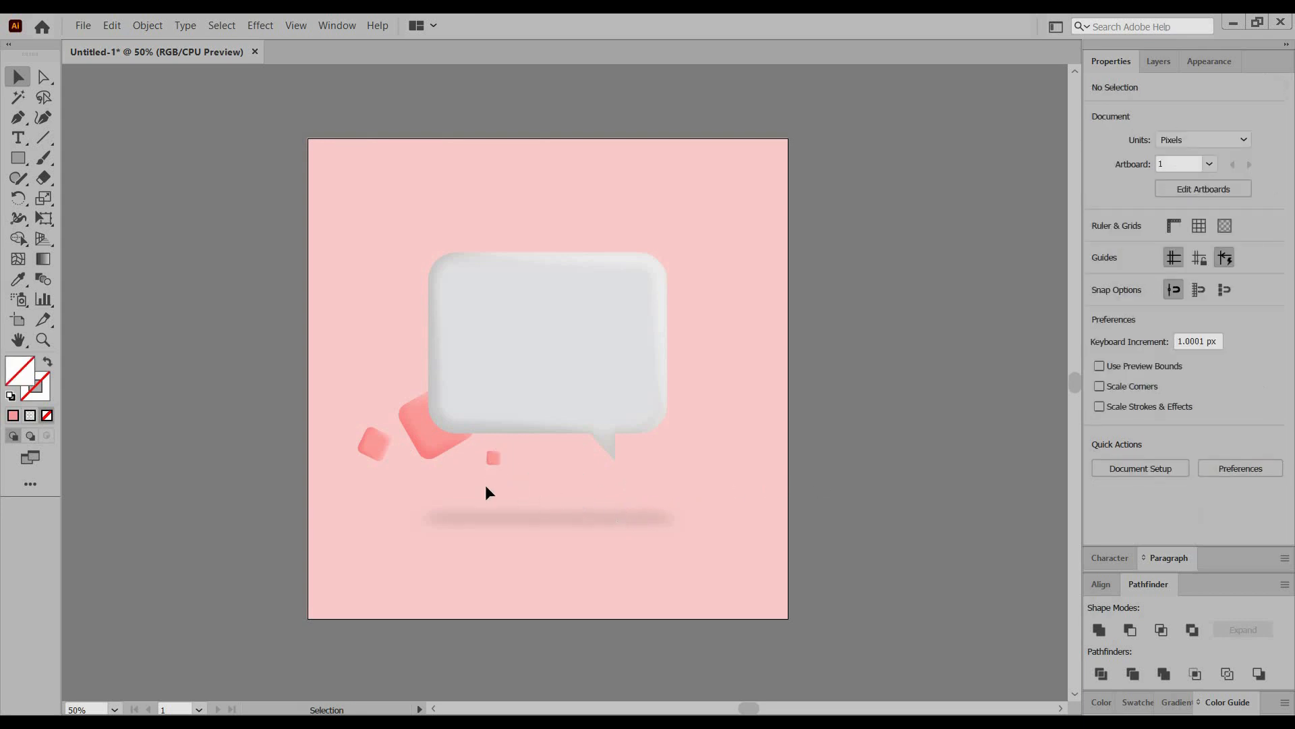
- Arrange duplicate salmon squares around the bubble's upper-right: a large one behind the corner and smaller ones beside it
drag(440, 463, 682, 275)
key(Delete)
drag(374, 454, 759, 172)
drag(678, 240, 730, 286)
click(855, 259)
- Rotate the outermost upper-right square and shrink it to a tiny accent above the medium square
drag(701, 349, 752, 321)
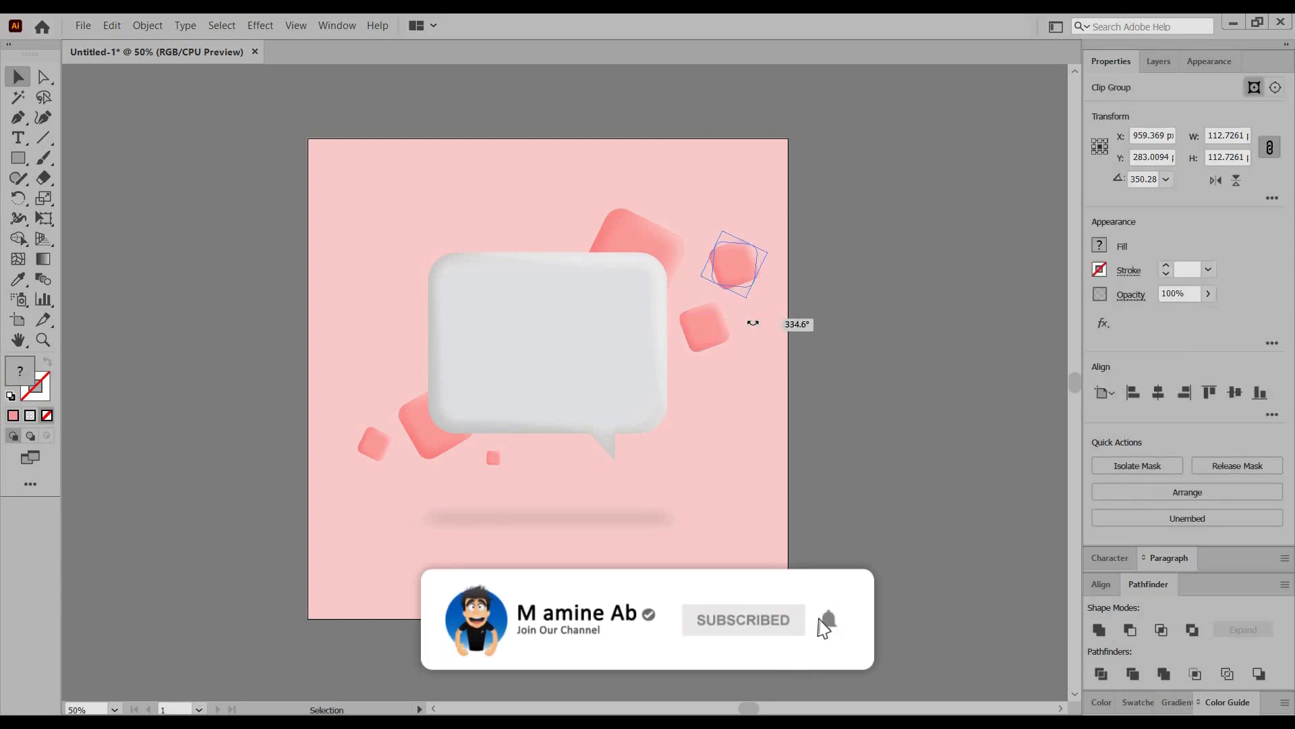
drag(736, 245, 730, 272)
click(850, 334)
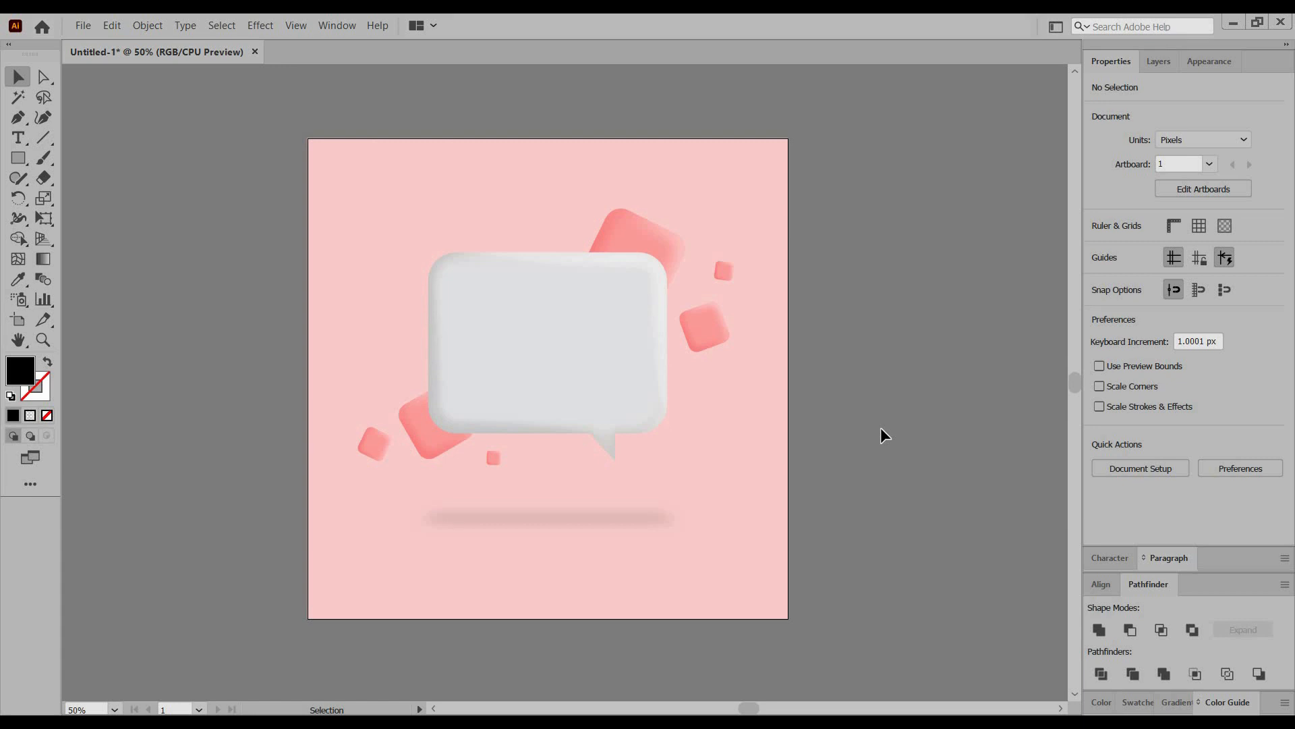
key(ctrl+minus)
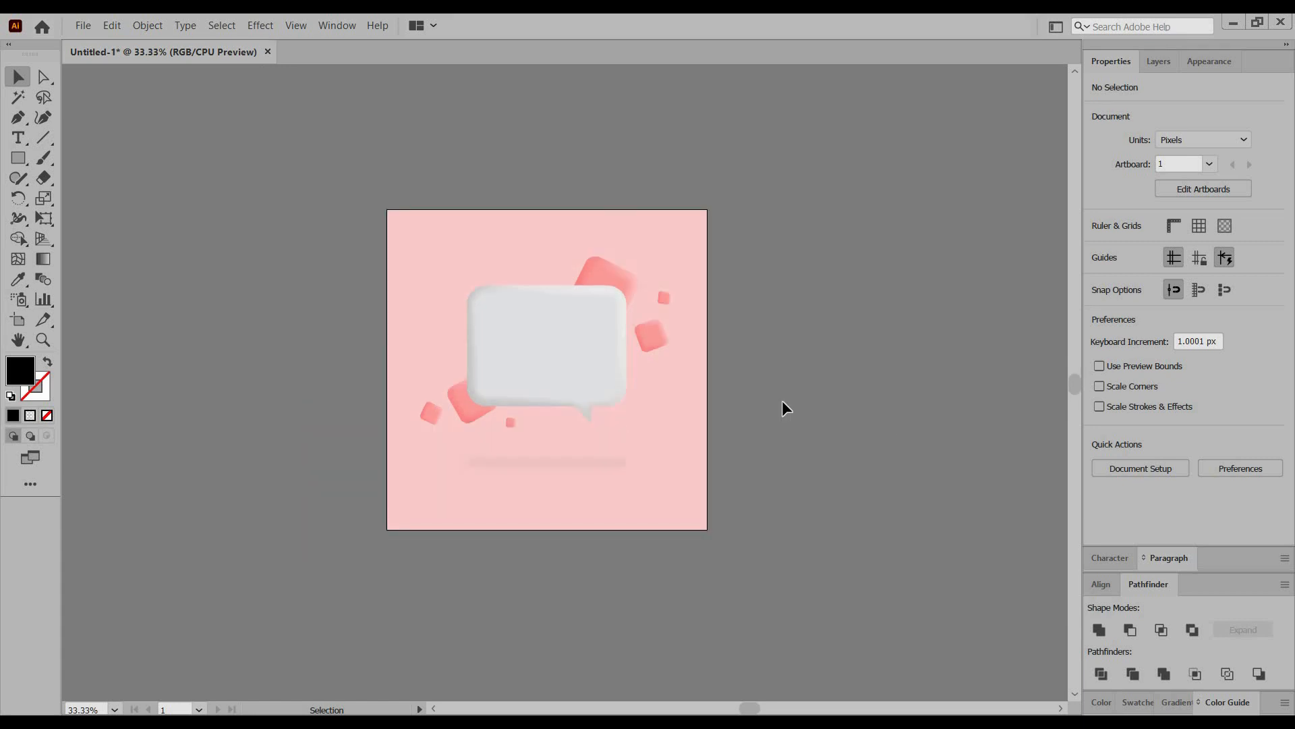